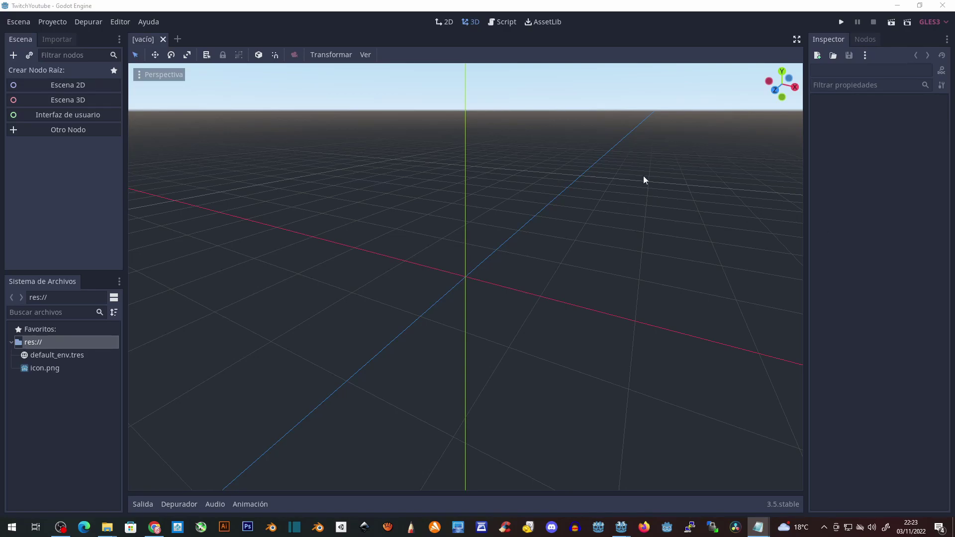
Step: Find the GIFT - Godot IRC For Twitch asset in AssetLib, then download and install it into res://addons
{"action": "left_click", "coordinate": [544, 21]}
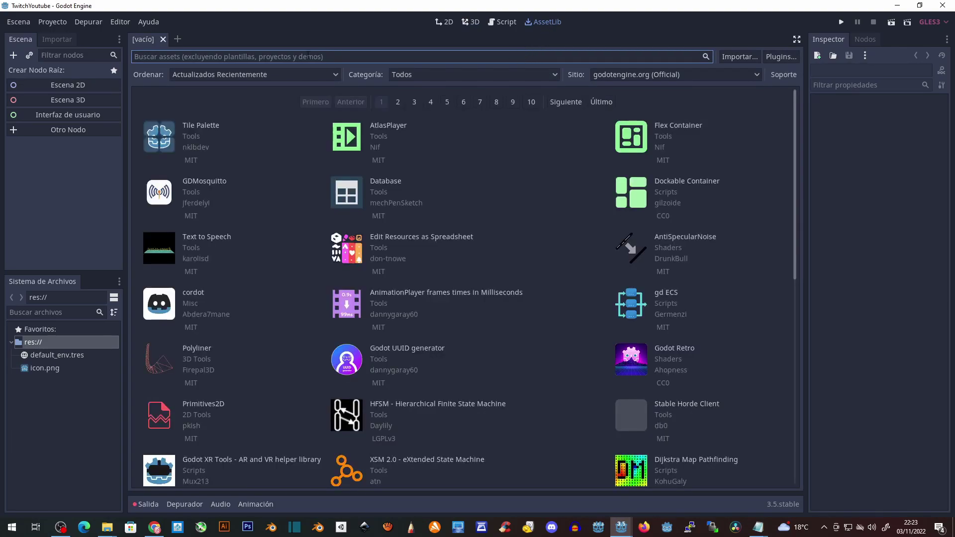
{"action": "type", "text": "Gl"}
{"action": "type", "text": "T"}
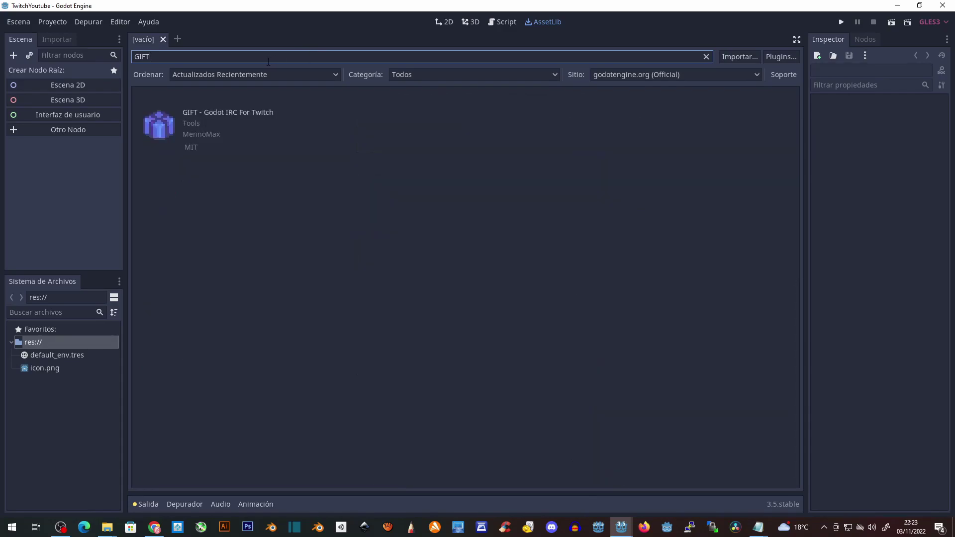
{"action": "left_click", "coordinate": [199, 117]}
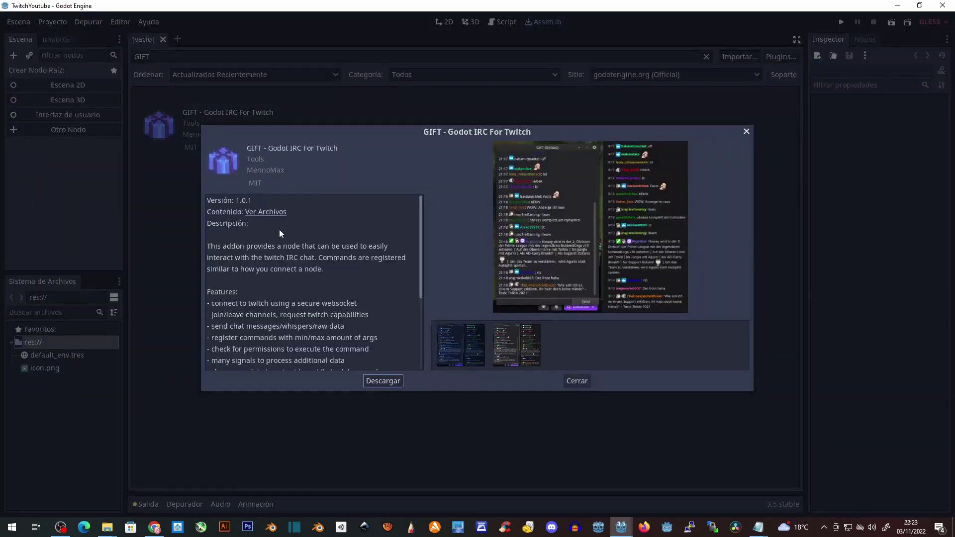
{"action": "left_click", "coordinate": [379, 382]}
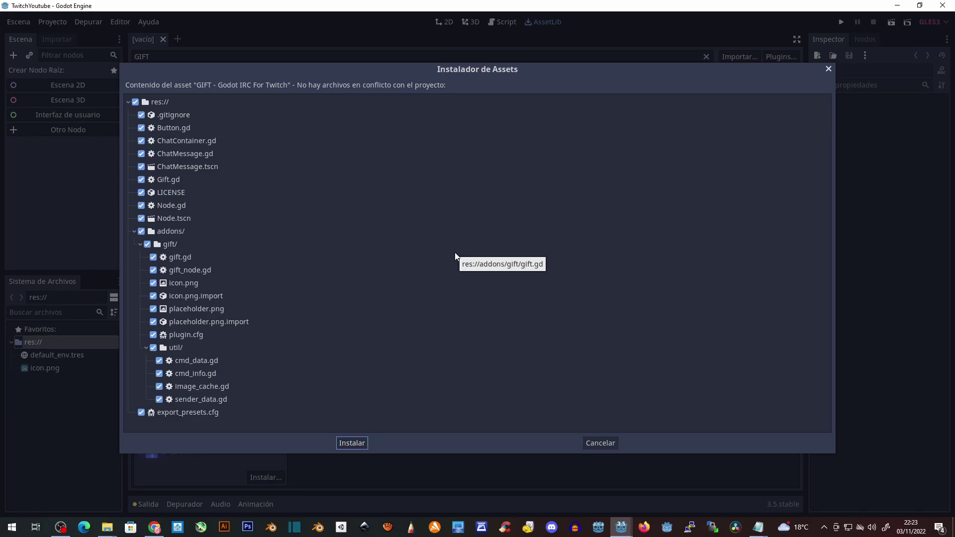
{"action": "left_click", "coordinate": [134, 232]}
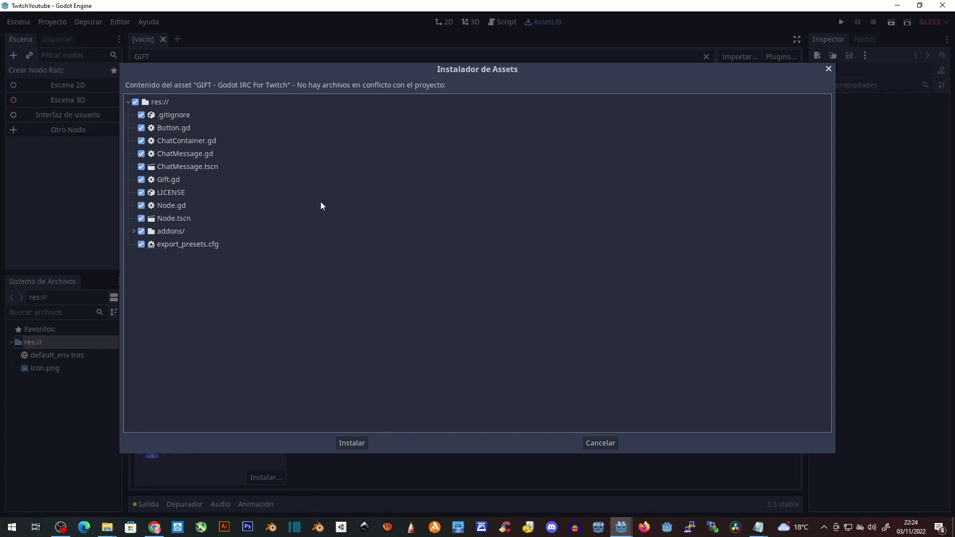
{"action": "left_click", "coordinate": [356, 445]}
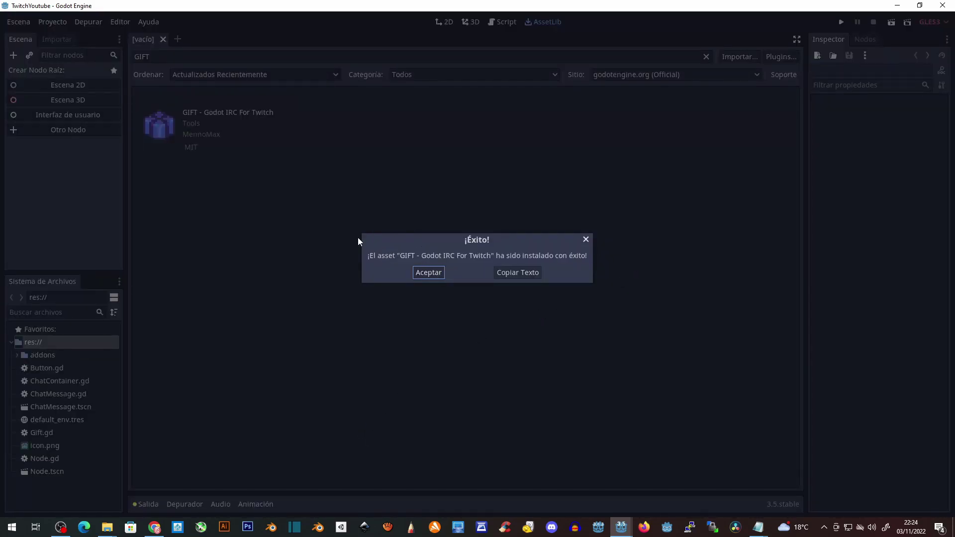
{"action": "left_click", "coordinate": [434, 273]}
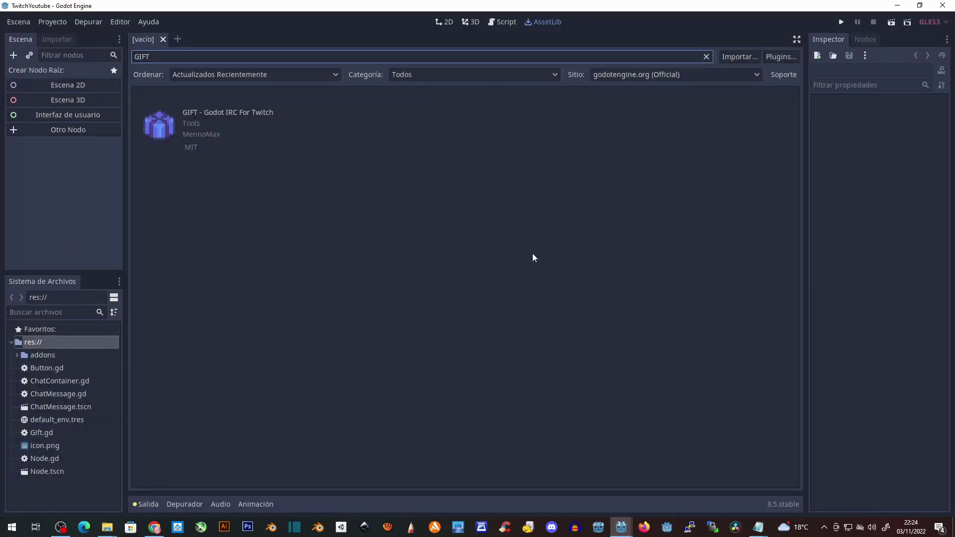
Step: Open the Node.tscn example scene and the Gift node's Gift.gd script at the botname line
{"action": "double_click", "coordinate": [51, 472]}
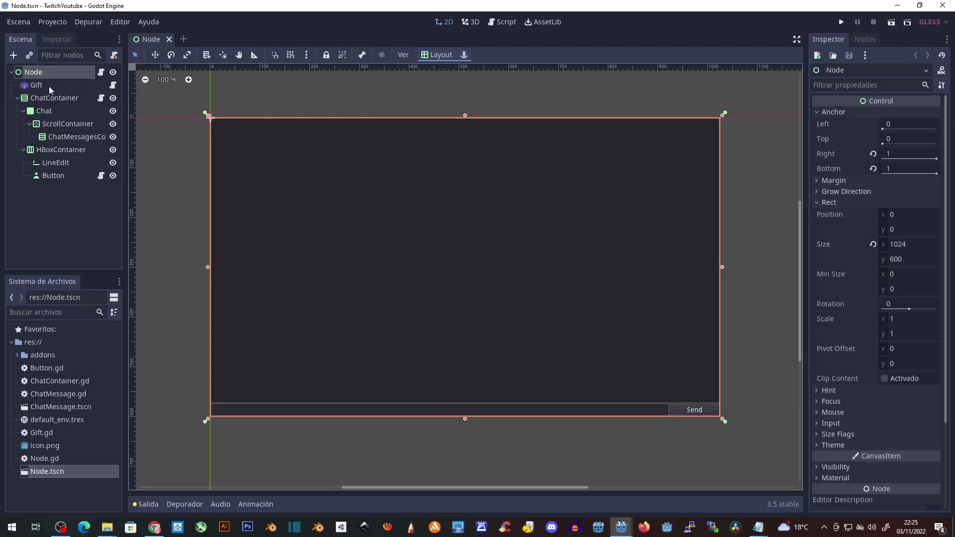
{"action": "left_click", "coordinate": [113, 85]}
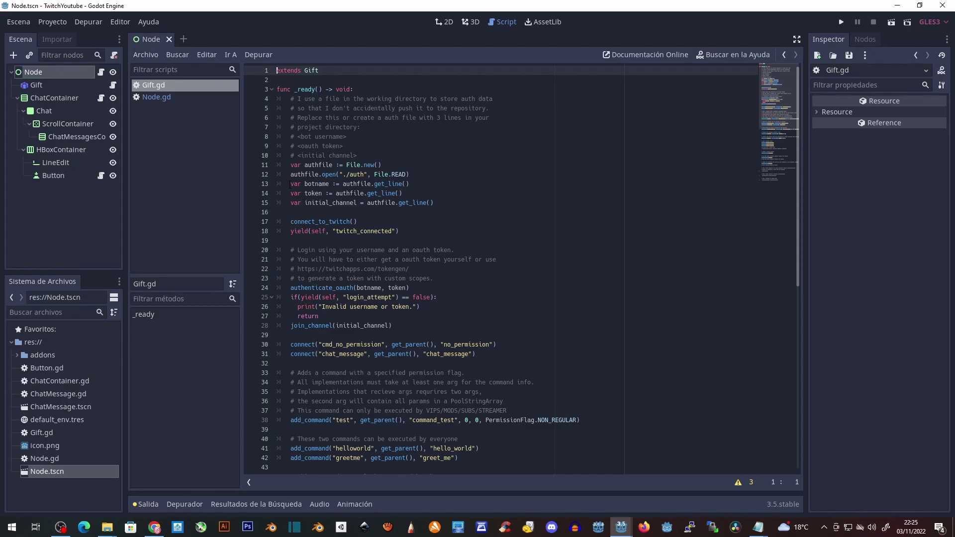
{"action": "mouse_move", "coordinate": [291, 184]}
{"action": "left_mouse_down"}
{"action": "mouse_move", "coordinate": [332, 183]}
{"action": "mouse_move", "coordinate": [322, 194]}
{"action": "mouse_move", "coordinate": [361, 203]}
{"action": "left_mouse_up"}
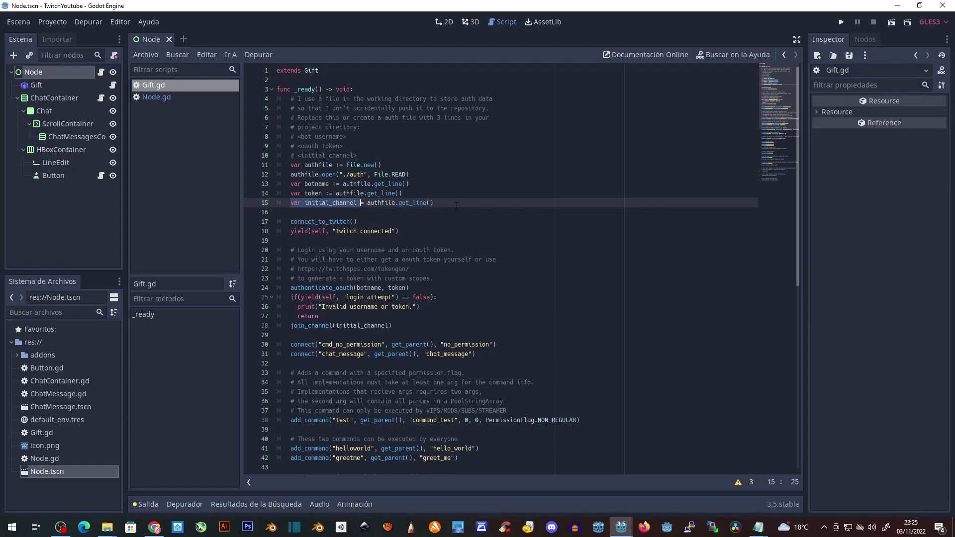
Step: Comment out Gift.gd's auth-file lines 11–15 and add uncommented copies of the botname, token and channel lines
{"action": "left_click_drag", "start_coordinate": [457, 206], "coordinate": [291, 165]}
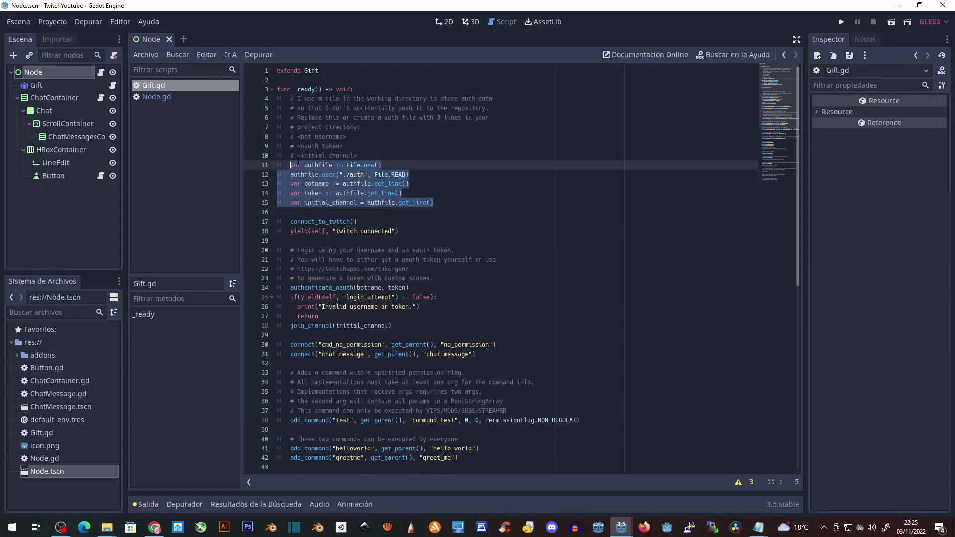
{"action": "key", "text": "ctrl+k"}
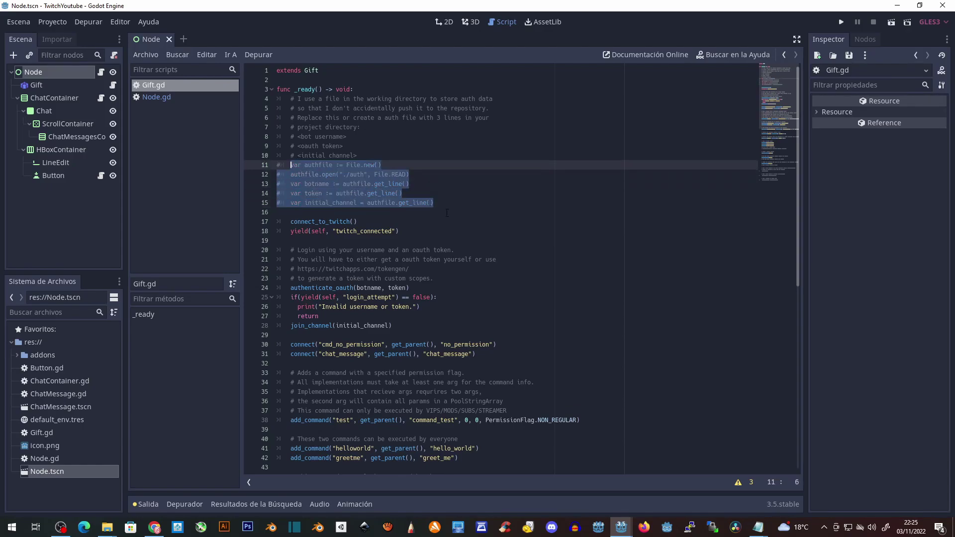
{"action": "left_click_drag", "start_coordinate": [440, 204], "coordinate": [280, 184]}
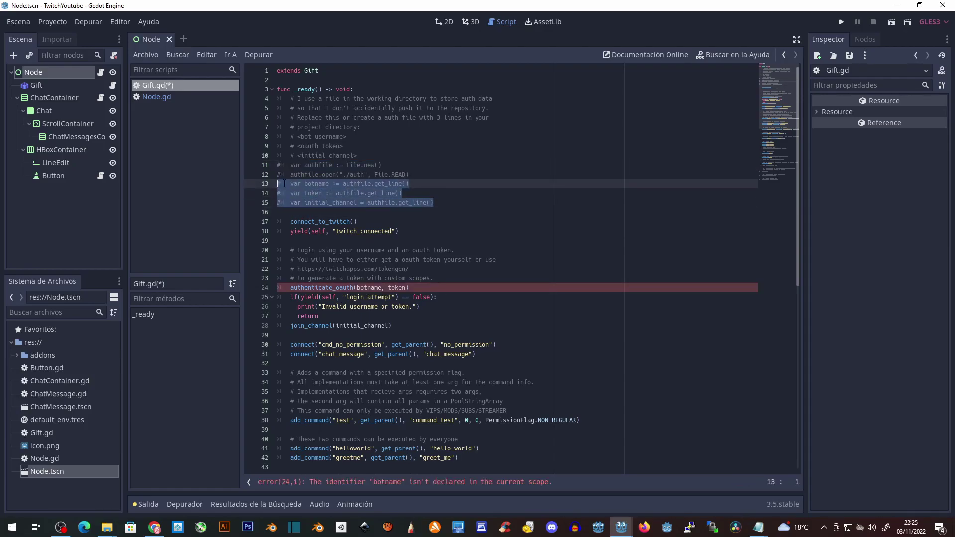
{"action": "left_click", "coordinate": [451, 203]}
{"action": "key", "text": "ctrl+v"}
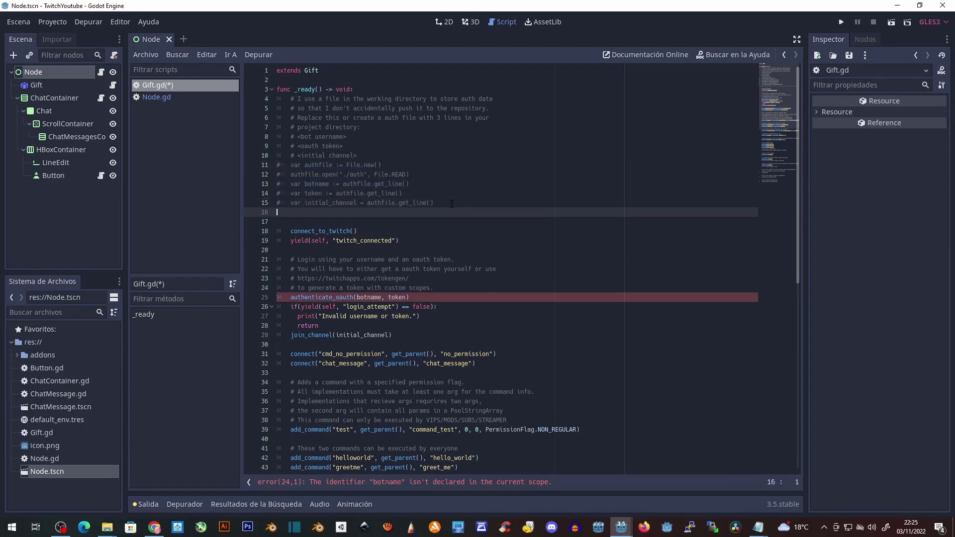
{"action": "left_click_drag", "start_coordinate": [442, 232], "coordinate": [440, 212]}
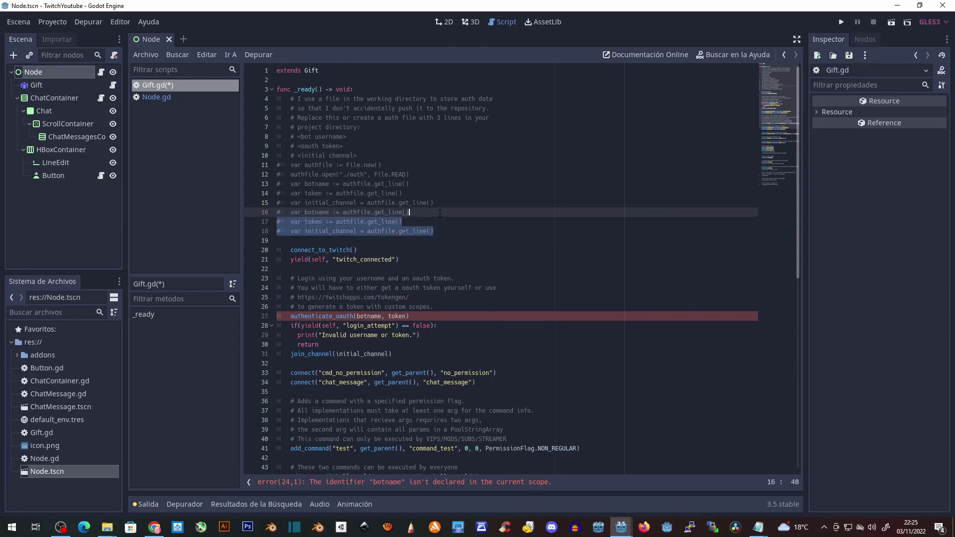
{"action": "key", "text": "ctrl+k"}
Step: Replace the authfile reads with literals: botname "BotName", empty token and empty initial_channel
{"action": "left_click_drag", "start_coordinate": [342, 212], "coordinate": [409, 211]}
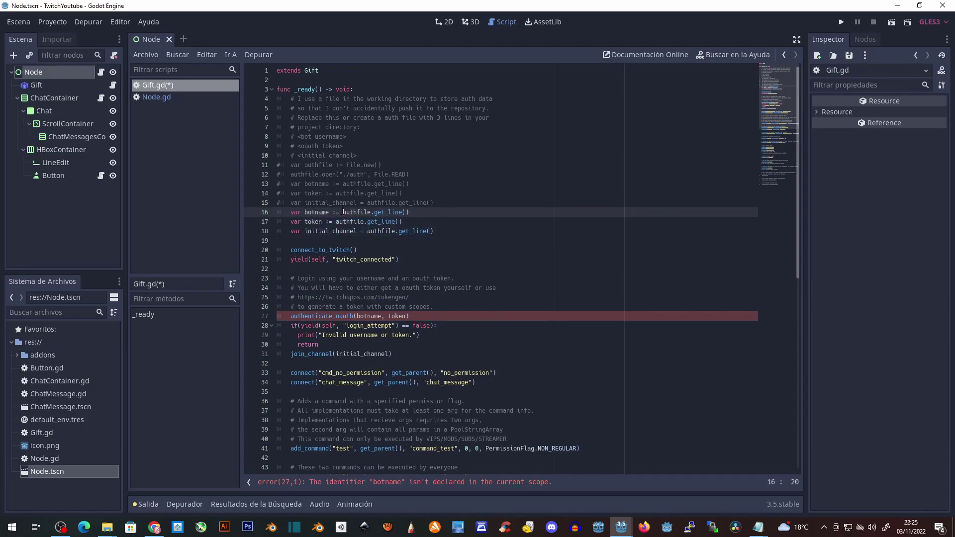
{"action": "type", "text": "\""}
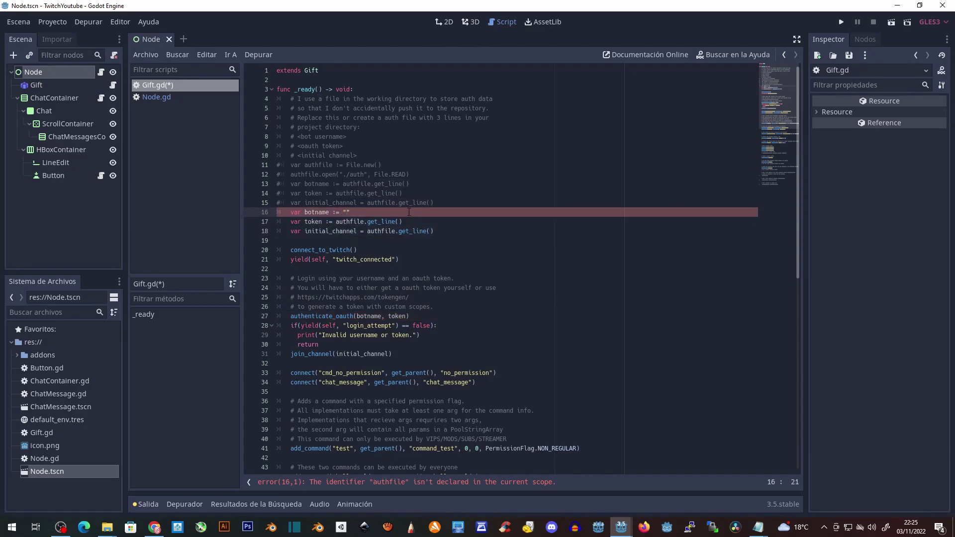
{"action": "type", "text": "BotName"}
{"action": "mouse_move", "coordinate": [336, 222]}
{"action": "left_mouse_down"}
{"action": "mouse_move", "coordinate": [426, 227]}
{"action": "mouse_move", "coordinate": [403, 222]}
{"action": "left_mouse_up"}
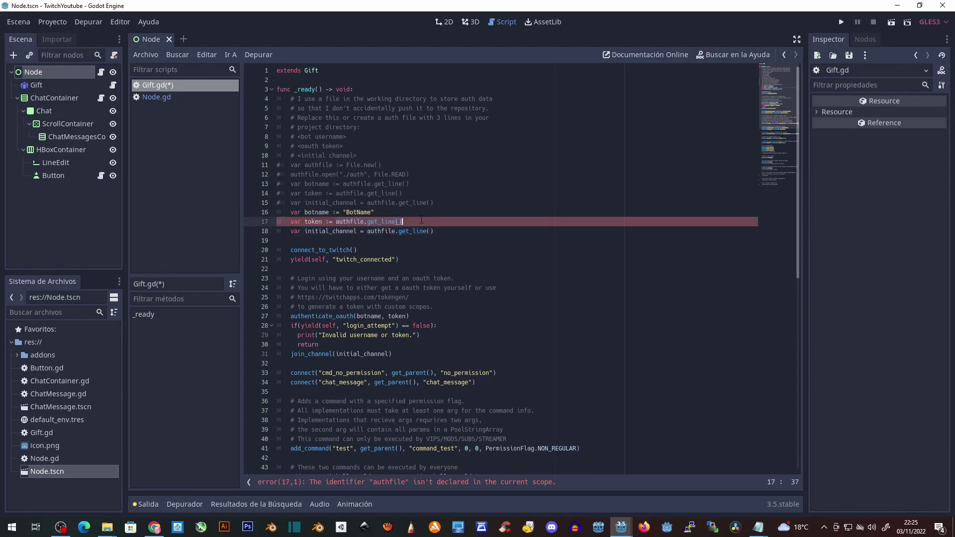
{"action": "key", "text": "BackSpace"}
{"action": "left_click_drag", "start_coordinate": [367, 231], "coordinate": [433, 231]}
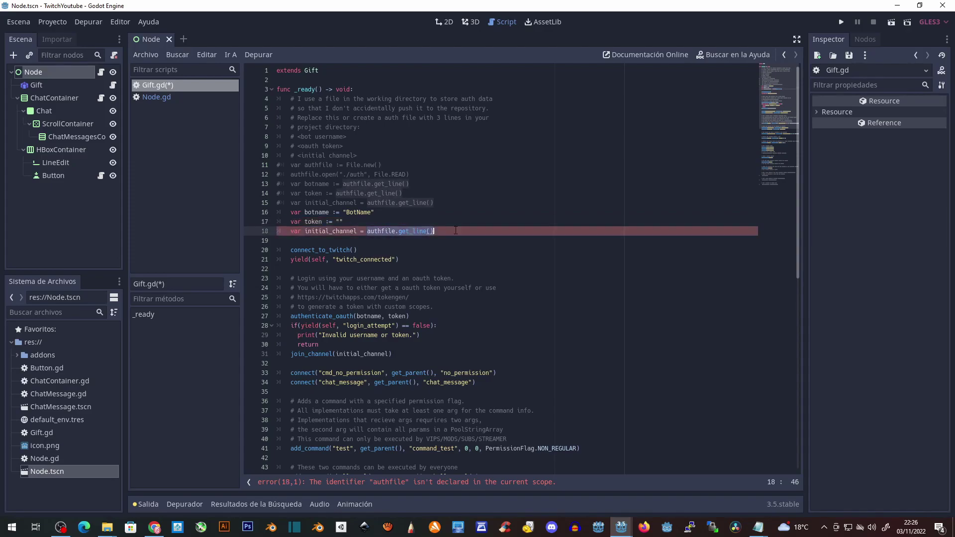
{"action": "type", "text": "\""}
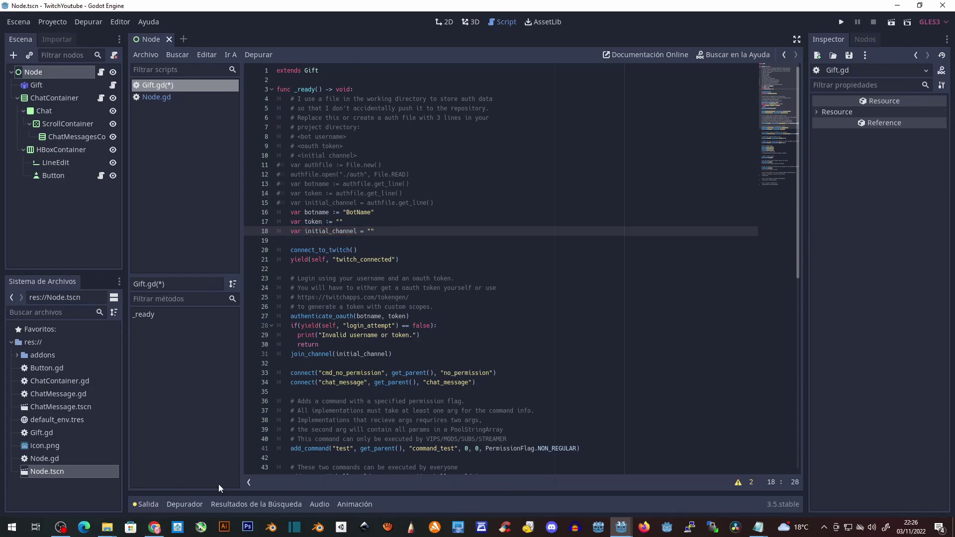
{"action": "left_click", "coordinate": [154, 527]}
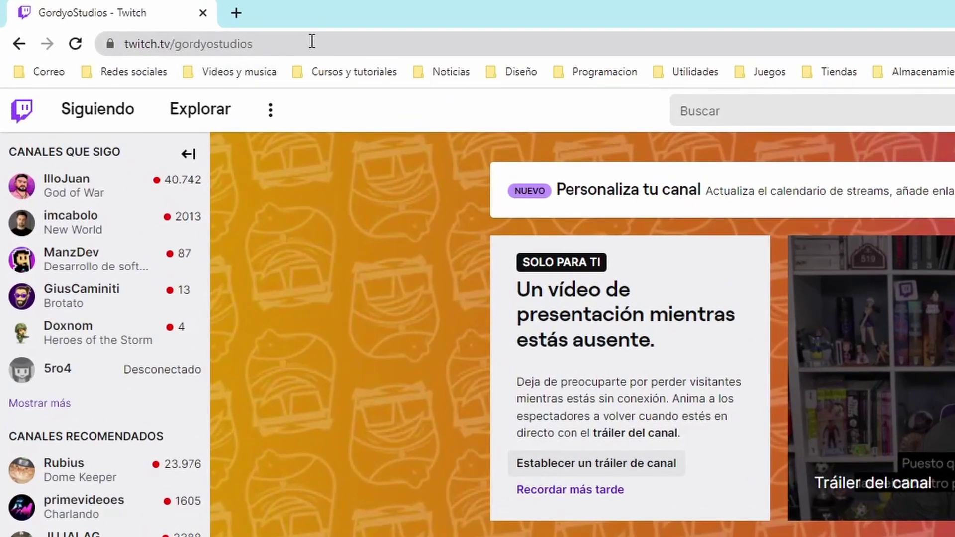
Step: Copy the Twitch channel name from the end of the channel page's URL
{"action": "left_click", "coordinate": [311, 41]}
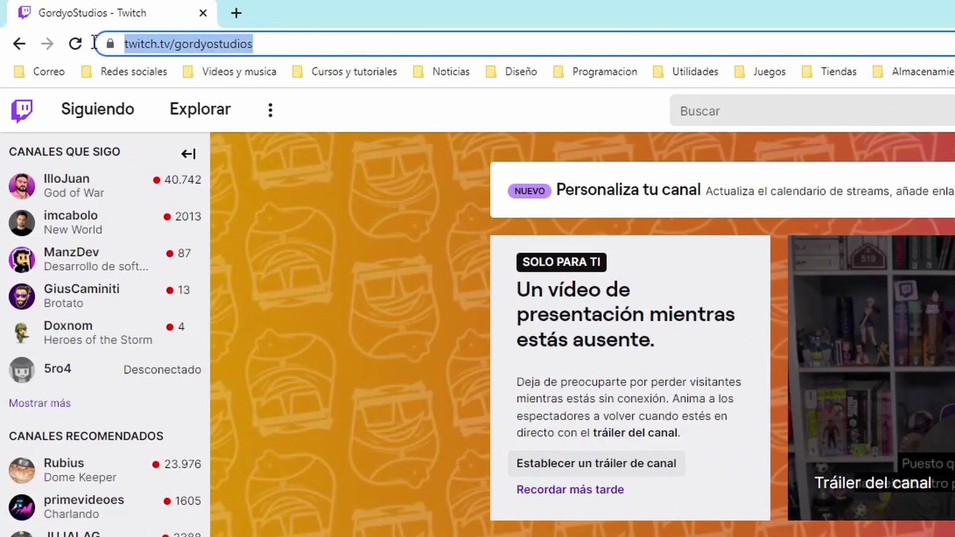
{"action": "left_click", "coordinate": [312, 42]}
{"action": "left_click_drag", "start_coordinate": [322, 43], "coordinate": [243, 44]}
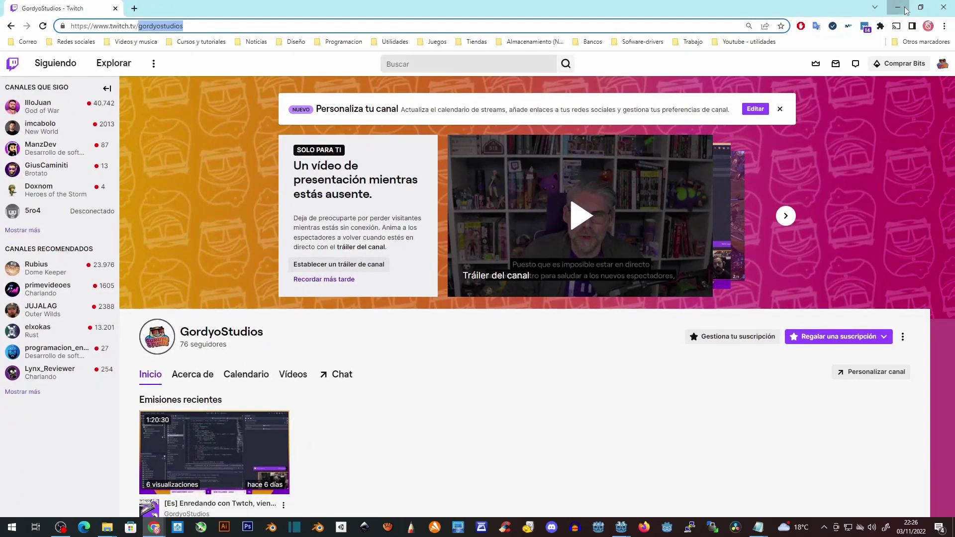
Step: Paste the channel name into initial_channel and grab the tokengen URL from the script's comment
{"action": "left_click", "coordinate": [904, 8]}
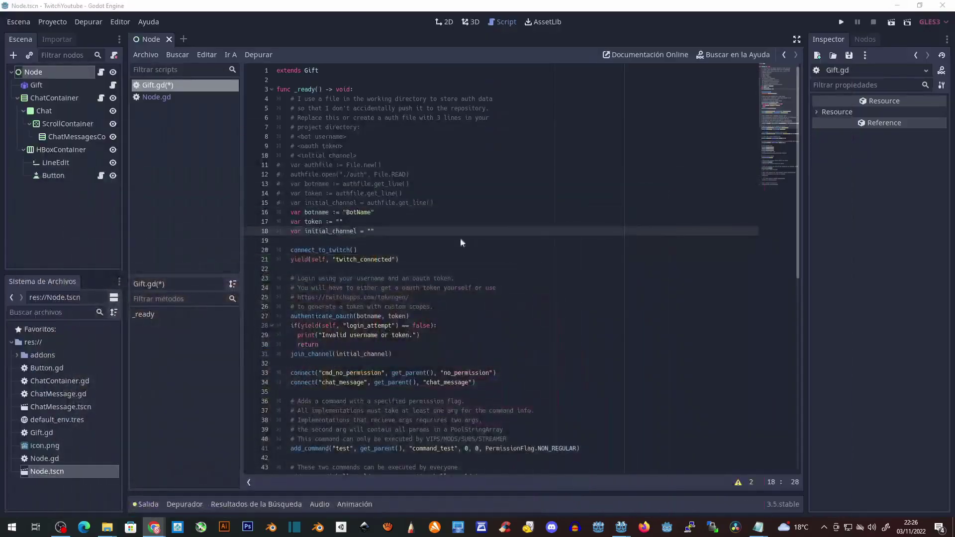
{"action": "type", "text": "gordyostudios"}
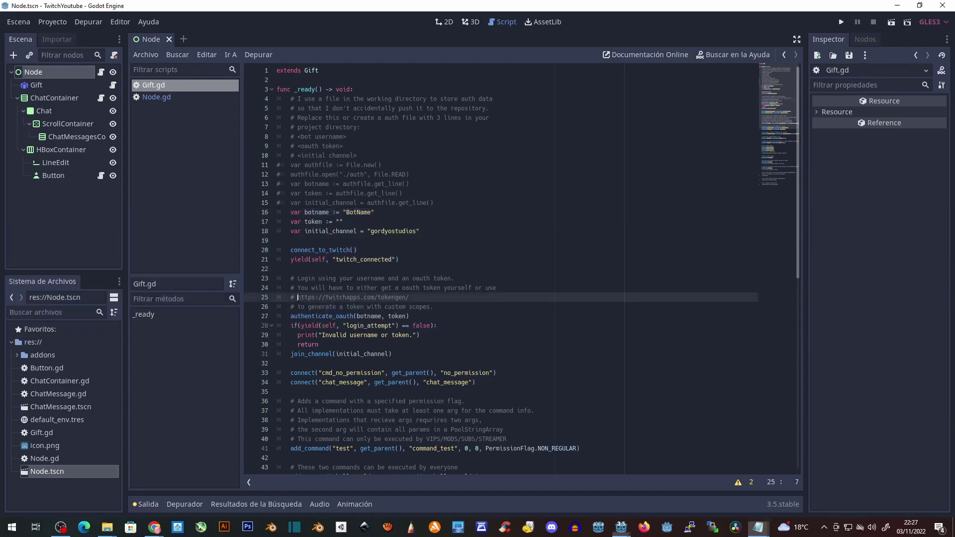
{"action": "left_click_drag", "start_coordinate": [298, 297], "coordinate": [410, 297]}
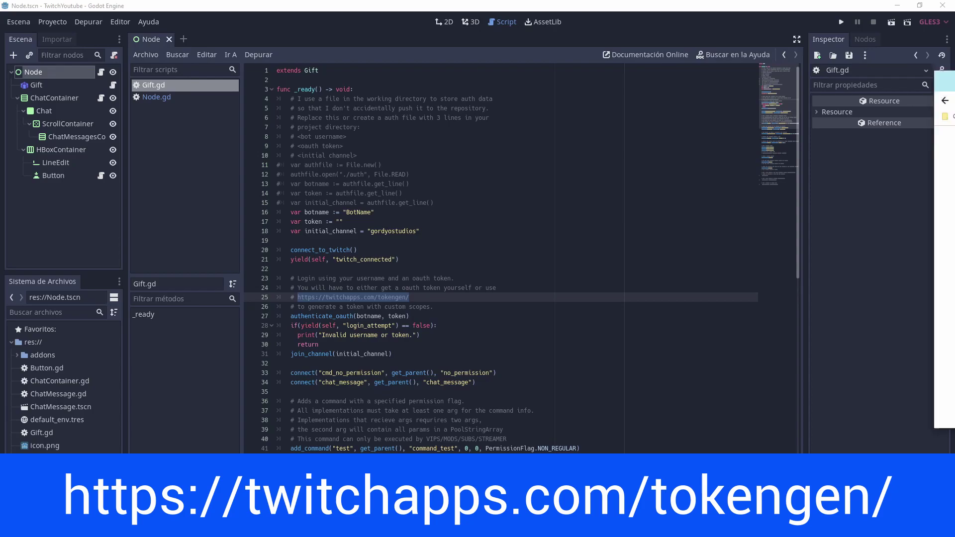
{"action": "mouse_move", "coordinate": [954, 146]}
{"action": "left_mouse_down"}
{"action": "mouse_move", "coordinate": [517, 146]}
{"action": "mouse_move", "coordinate": [477, 2]}
{"action": "left_mouse_up"}
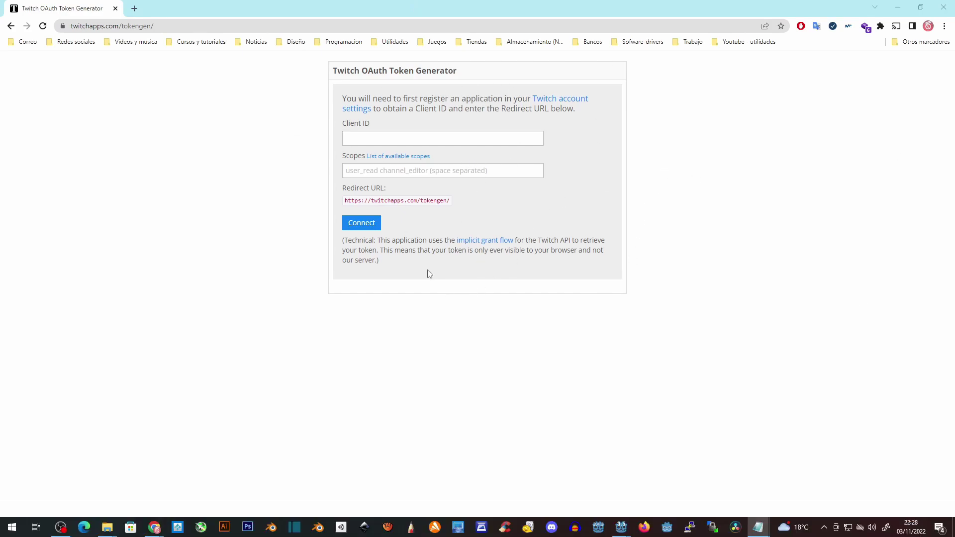
Step: Enter 'chat:read chat:edit' as the token generator's scopes and select its redirect URL
{"action": "left_click", "coordinate": [346, 128]}
{"action": "left_click_drag", "start_coordinate": [346, 128], "coordinate": [383, 131]}
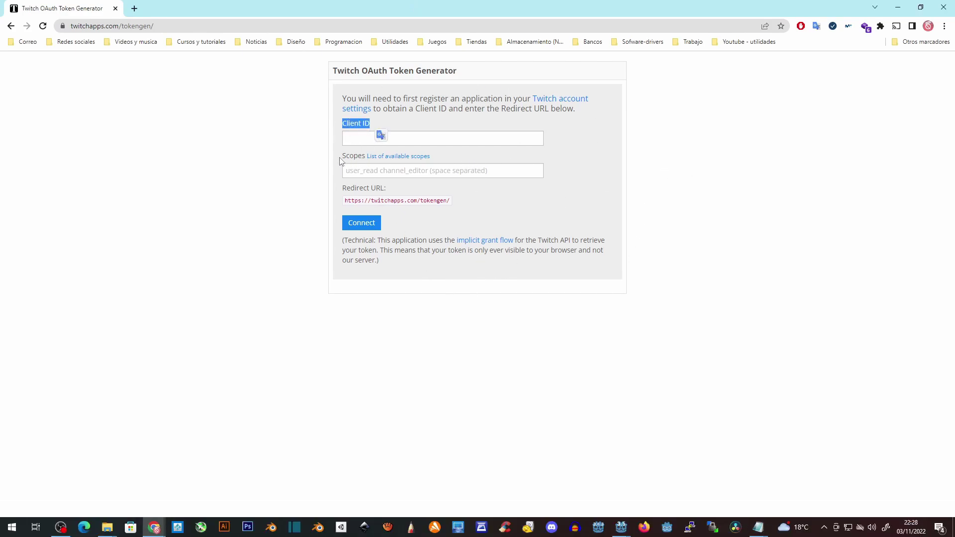
{"action": "left_click_drag", "start_coordinate": [342, 160], "coordinate": [469, 164]}
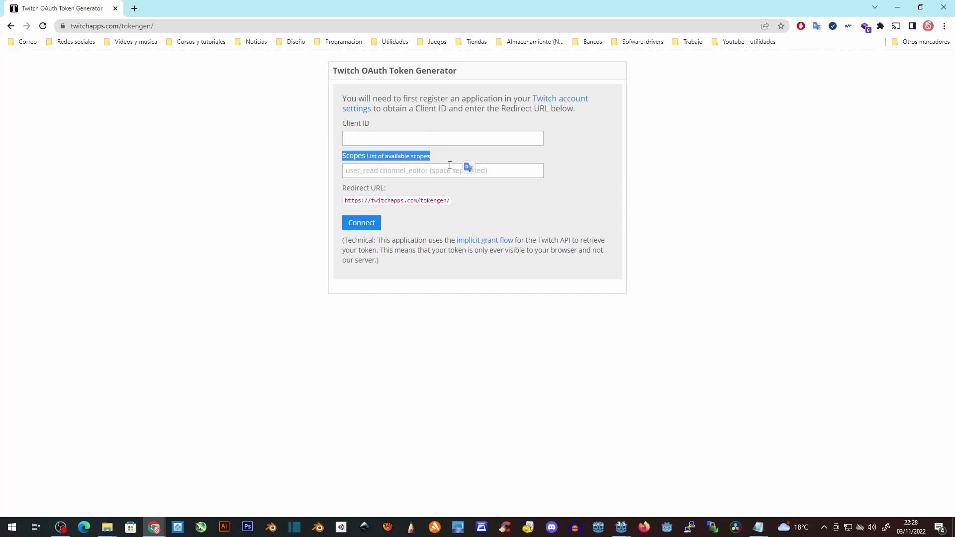
{"action": "key", "text": "alt+Tab"}
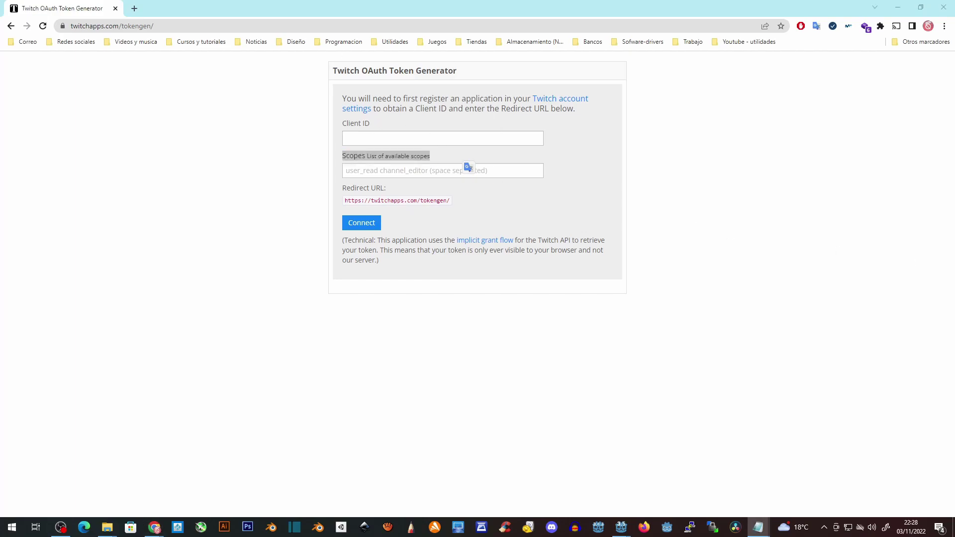
{"action": "left_click", "coordinate": [402, 169]}
{"action": "type", "text": "chat:read chat:edit"}
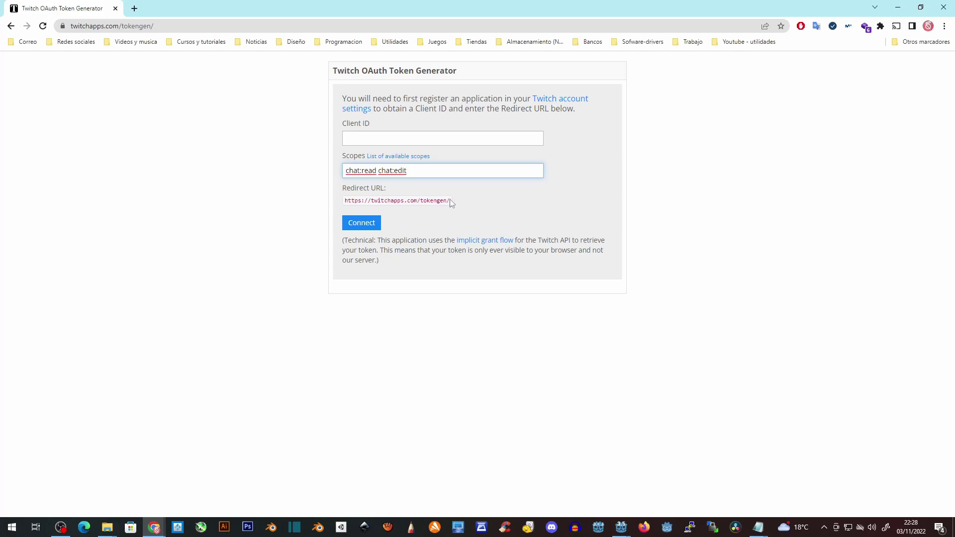
{"action": "left_click_drag", "start_coordinate": [449, 199], "coordinate": [349, 203]}
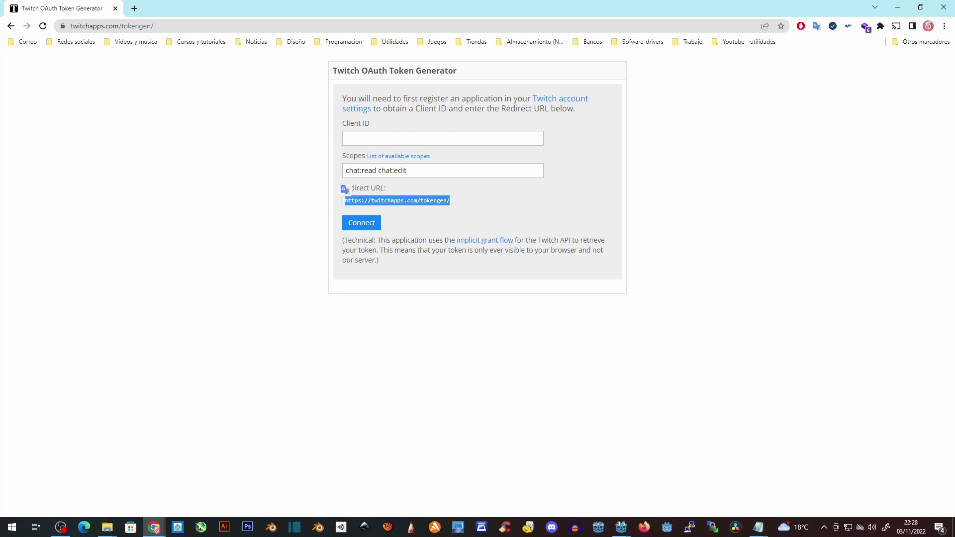
{"action": "key", "text": "alt+Tab"}
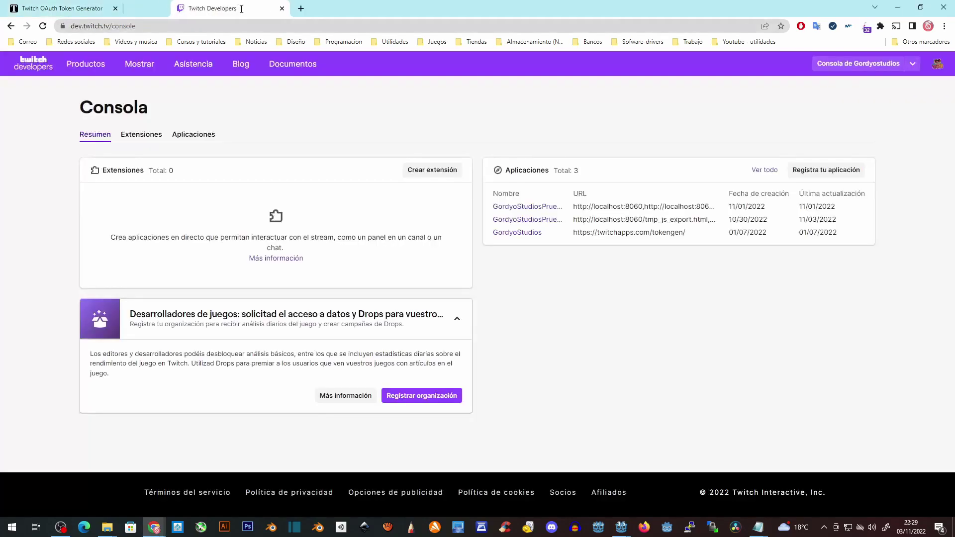
{"action": "left_click", "coordinate": [77, 28]}
{"action": "left_click_drag", "start_coordinate": [77, 28], "coordinate": [111, 26]}
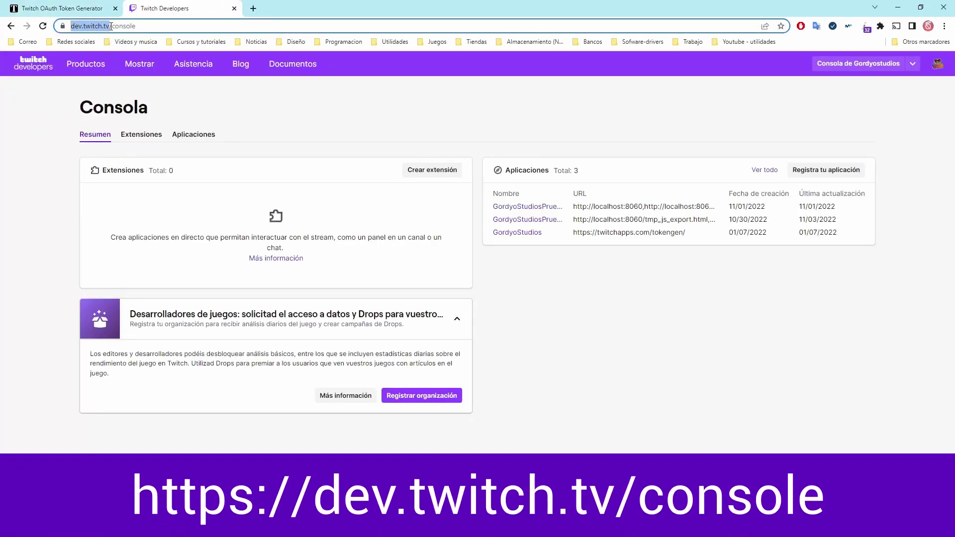
{"action": "left_click_drag", "start_coordinate": [111, 26], "coordinate": [141, 26]}
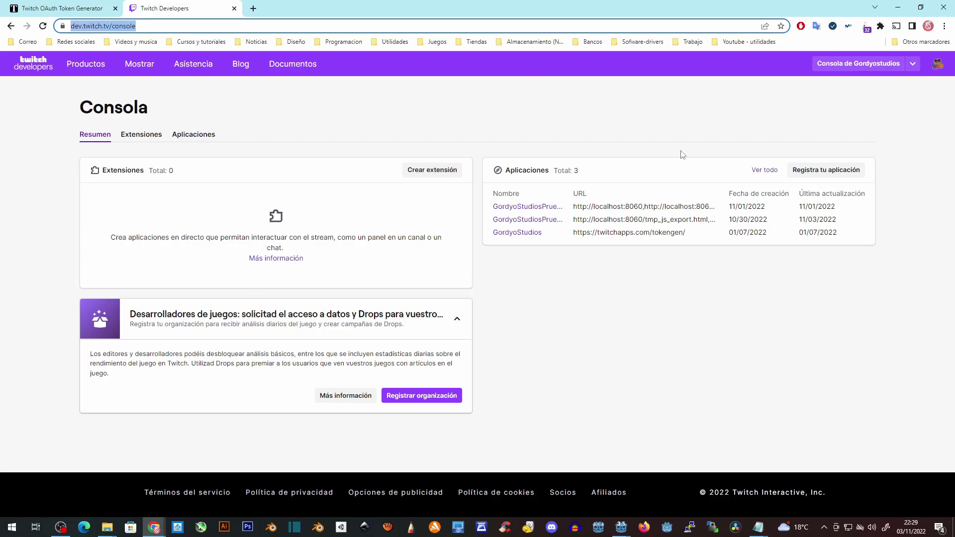
{"action": "key", "text": "alt+Tab"}
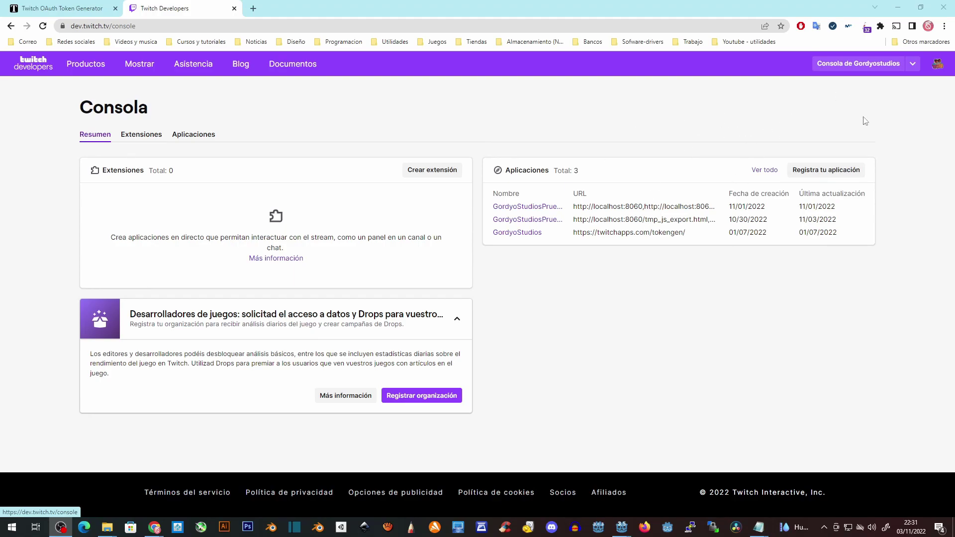
{"action": "left_click", "coordinate": [815, 171]}
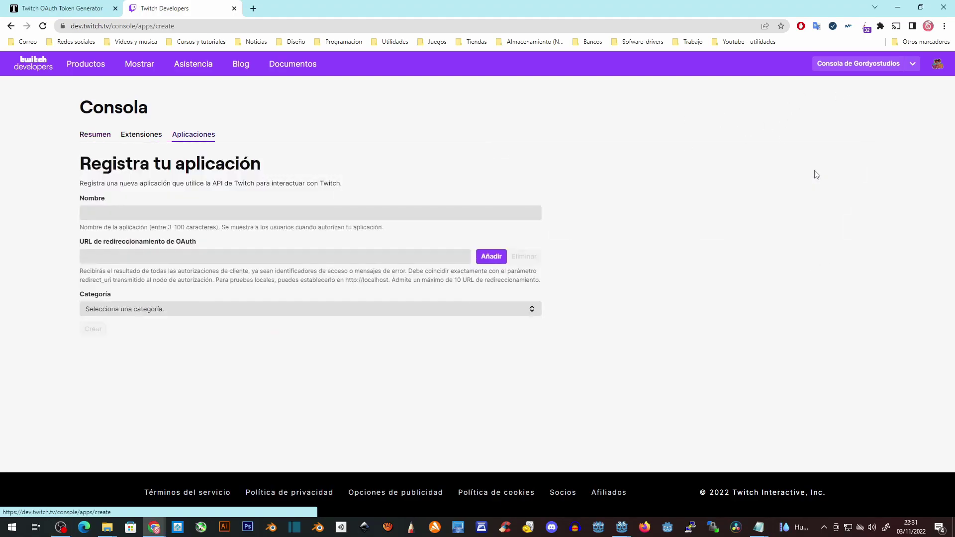
{"action": "left_click", "coordinate": [108, 207]}
{"action": "type", "text": "GordyoS"}
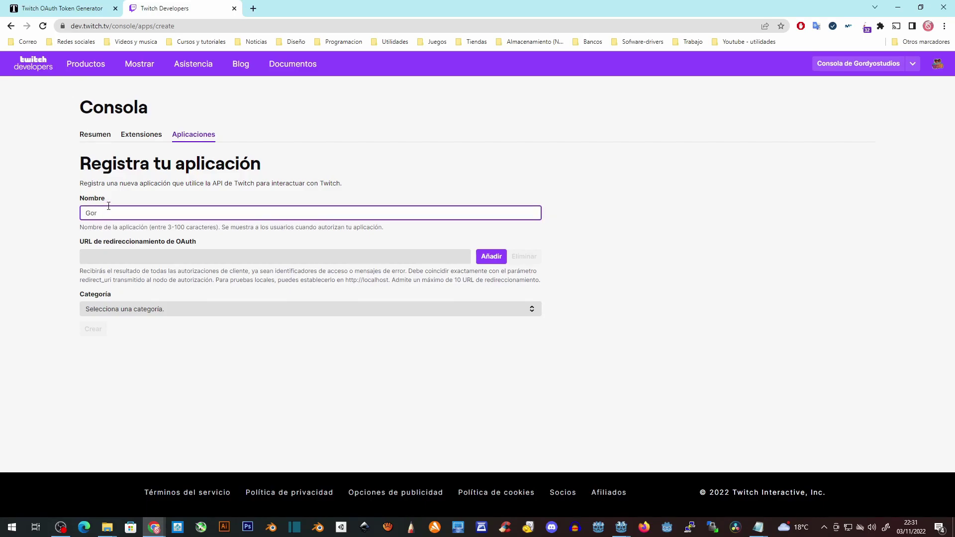
{"action": "type", "text": "tudiosTut"}
{"action": "type", "text": "orial"}
{"action": "left_click", "coordinate": [44, 10]}
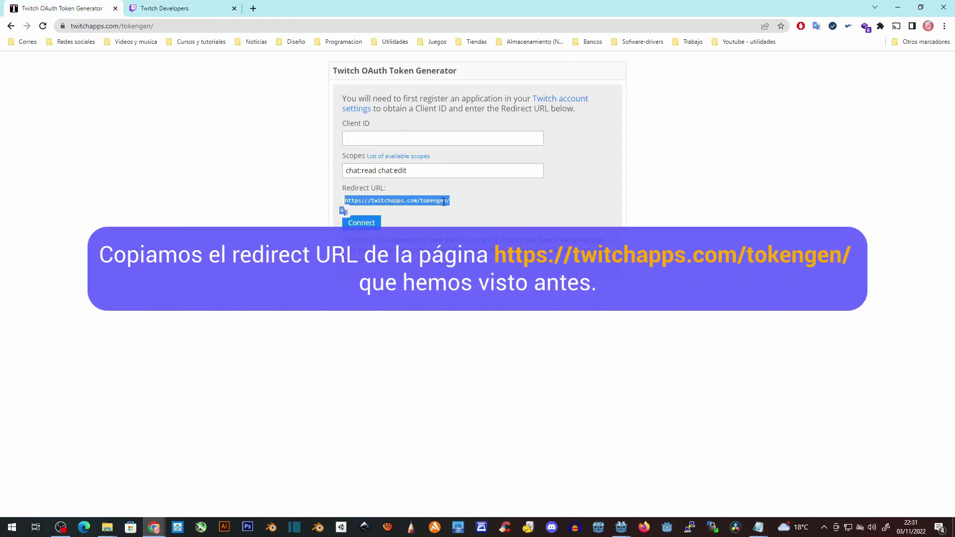
{"action": "left_click_drag", "start_coordinate": [460, 203], "coordinate": [360, 200]}
{"action": "key", "text": "ctrl+c"}
{"action": "left_click", "coordinate": [164, 8]}
{"action": "left_click", "coordinate": [86, 256]}
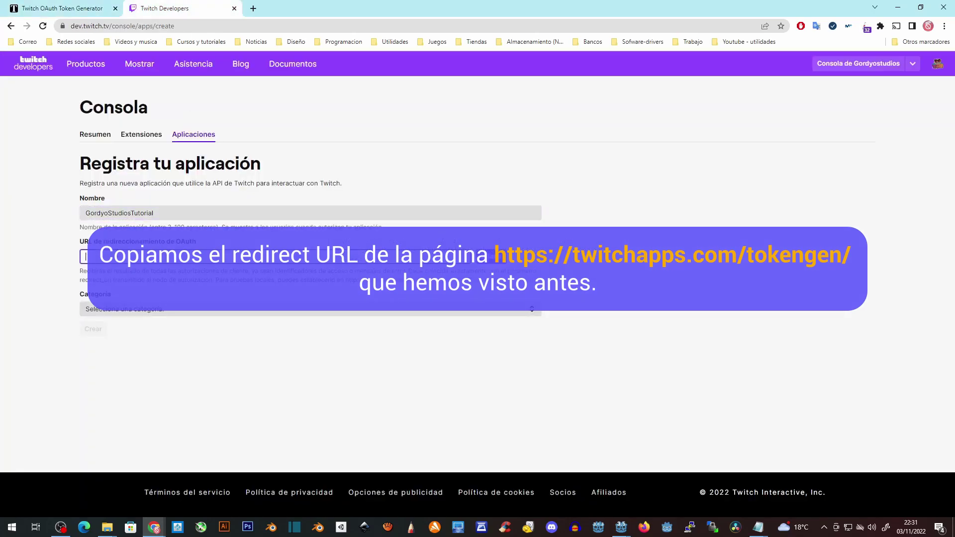
{"action": "key", "text": "ctrl+v"}
{"action": "left_click", "coordinate": [123, 310]}
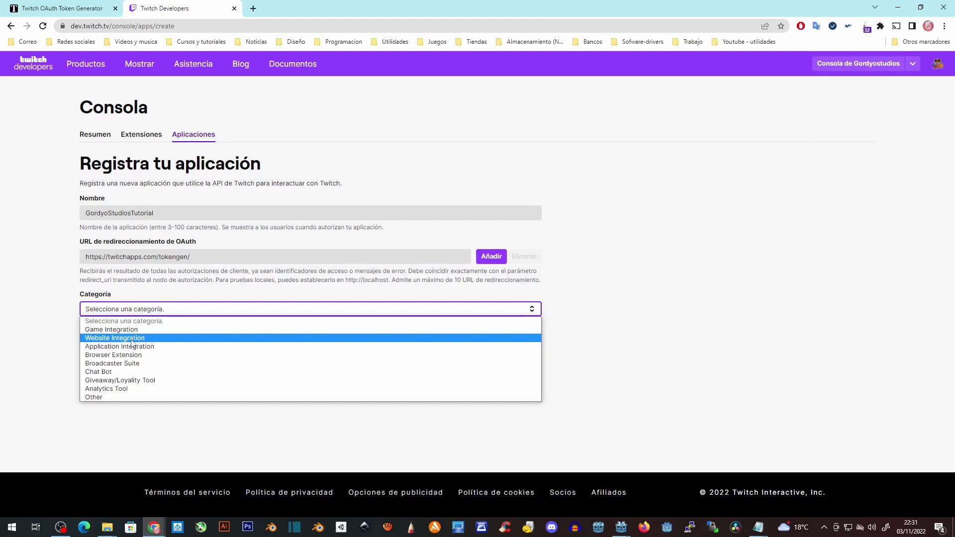
{"action": "left_click", "coordinate": [131, 340]}
{"action": "left_click", "coordinate": [99, 334]}
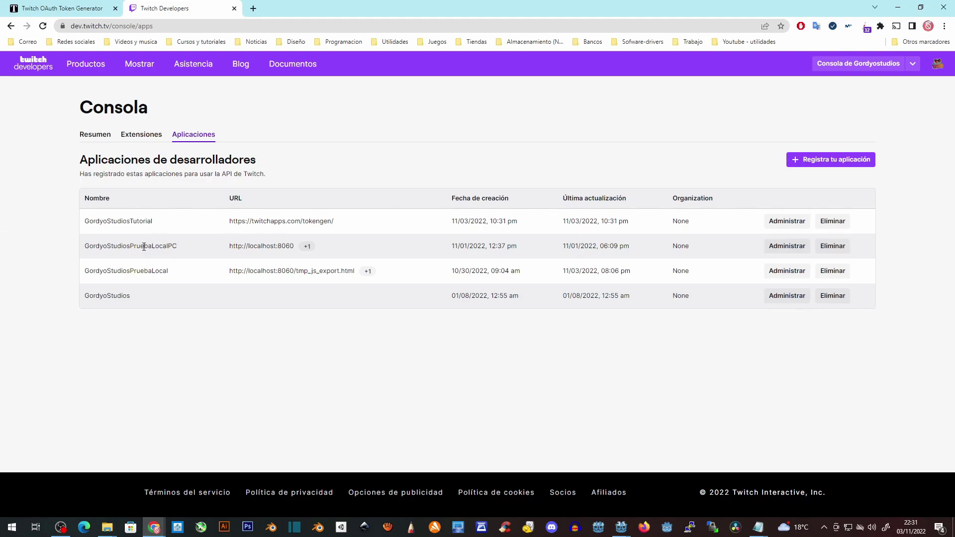
Step: Copy GordyoStudiosTutorial's client ID from its Administrar page and go back to the token generator
{"action": "left_click", "coordinate": [788, 220]}
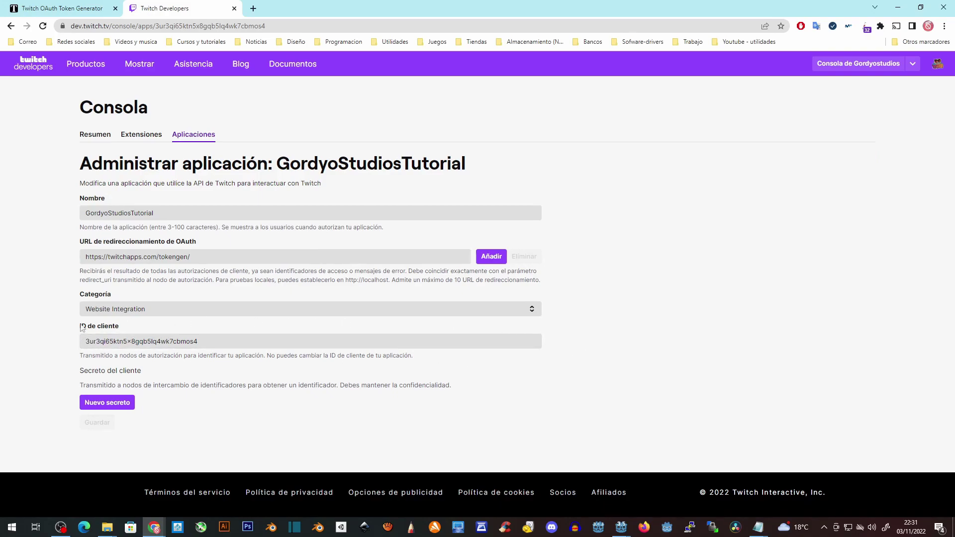
{"action": "mouse_move", "coordinate": [85, 341]}
{"action": "left_mouse_down"}
{"action": "mouse_move", "coordinate": [211, 343]}
{"action": "mouse_move", "coordinate": [65, 348]}
{"action": "left_mouse_up"}
{"action": "key", "text": "ctrl+c"}
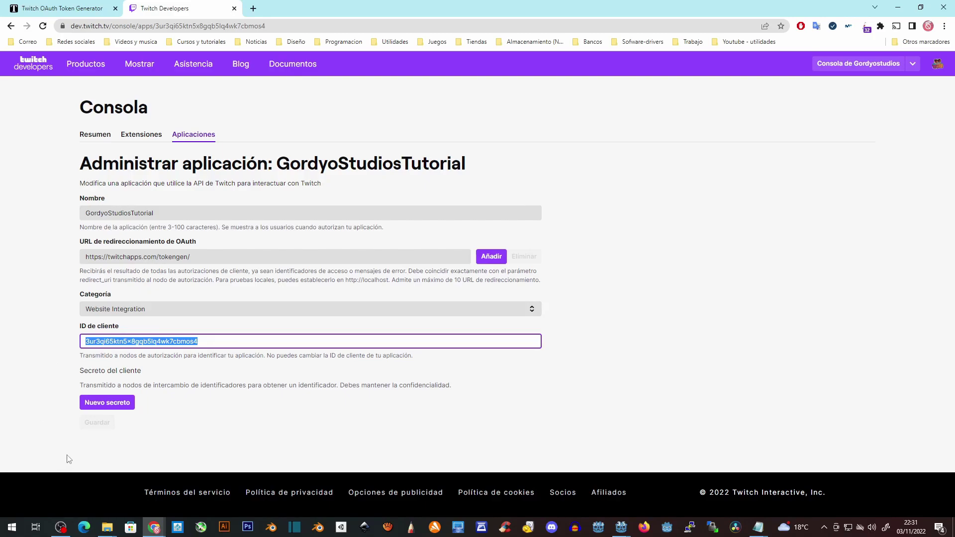
{"action": "left_click", "coordinate": [82, 10]}
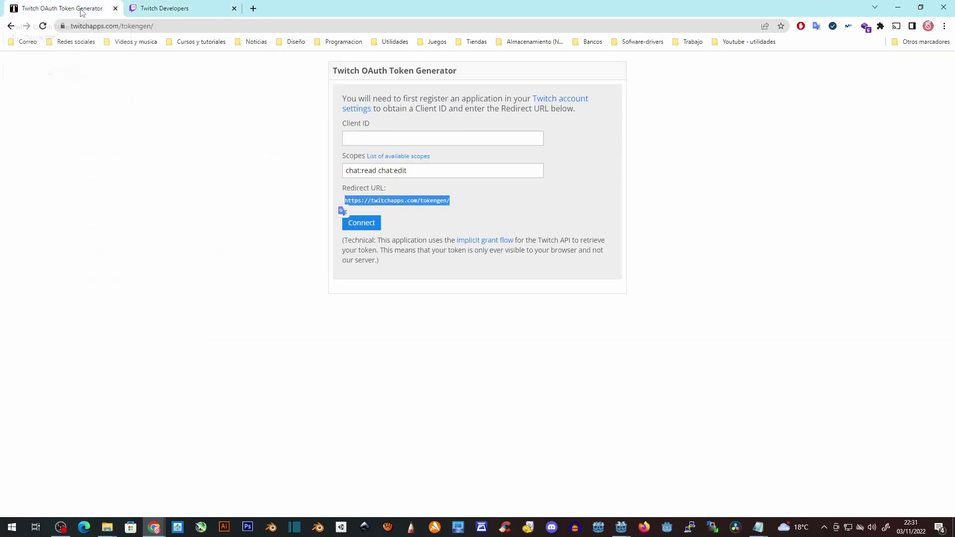
Step: Paste the client ID, connect and authorize the app, then select the generated OAuth token
{"action": "left_click", "coordinate": [361, 139]}
{"action": "key", "text": "ctrl+v"}
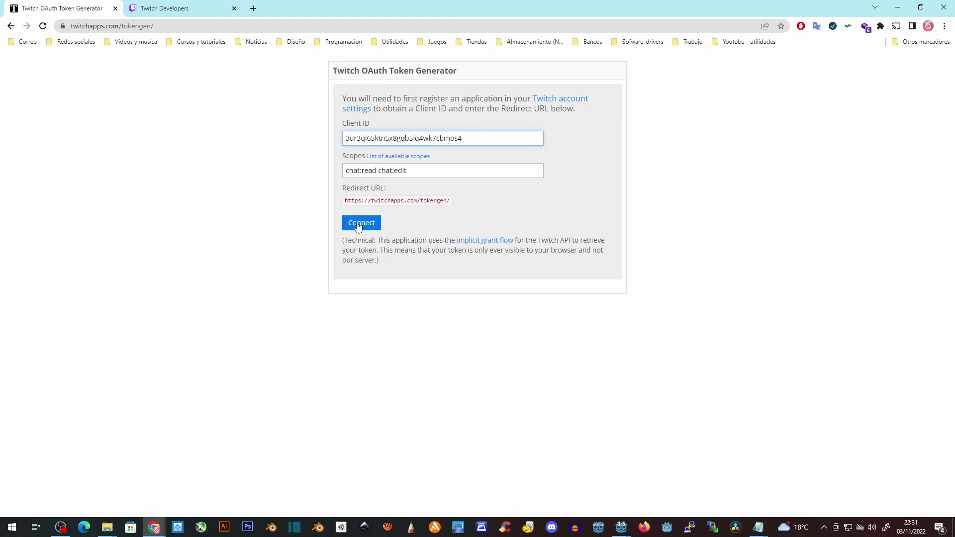
{"action": "left_click", "coordinate": [357, 223]}
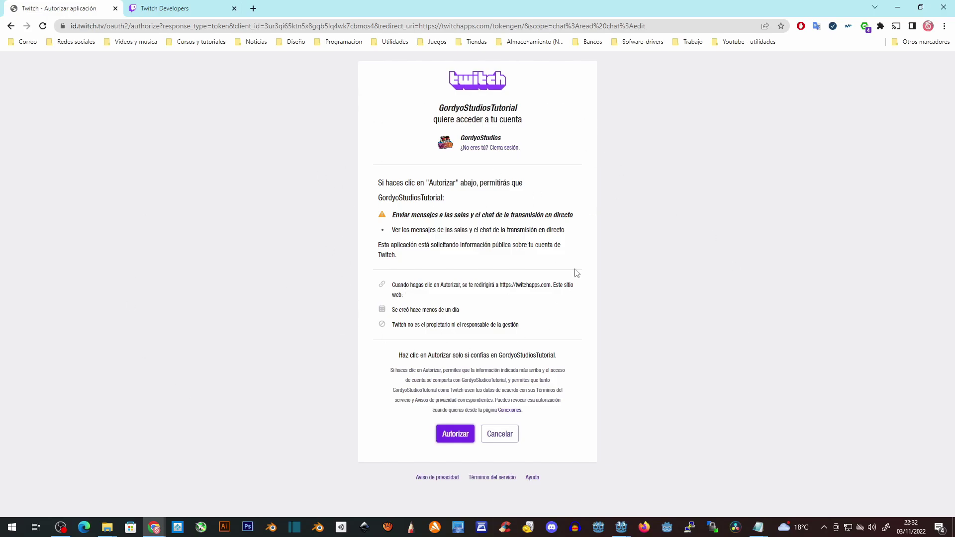
{"action": "left_click", "coordinate": [451, 437]}
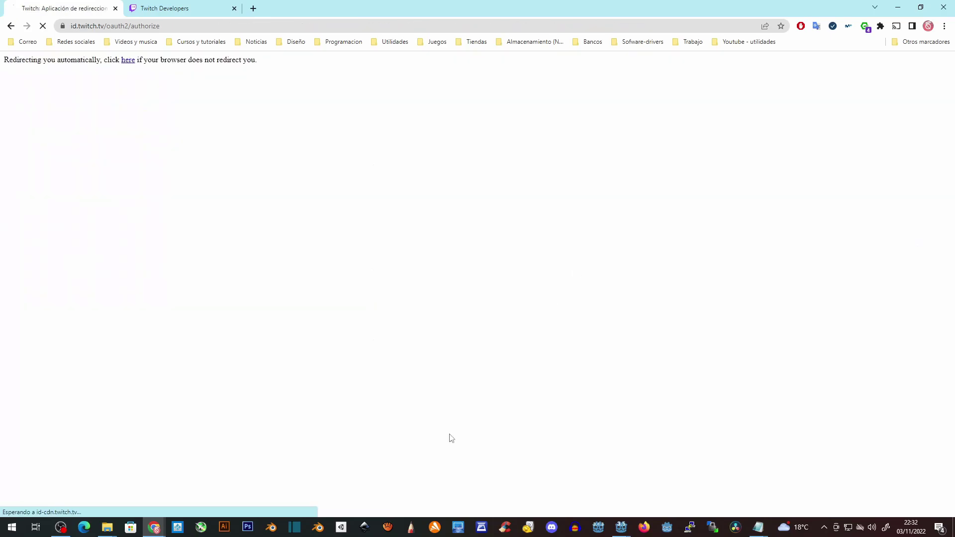
{"action": "double_click", "coordinate": [542, 104]}
{"action": "key", "text": "ctrl+c"}
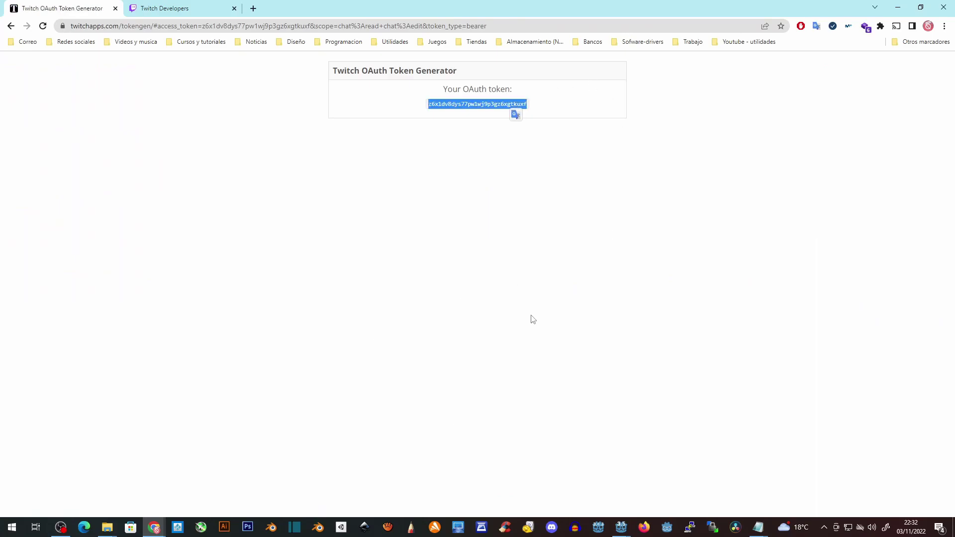
Step: Paste the OAuth token into Gift.gd's token variable, save the script, and run the project
{"action": "mouse_move", "coordinate": [622, 535]}
{"action": "left_click", "coordinate": [676, 496]}
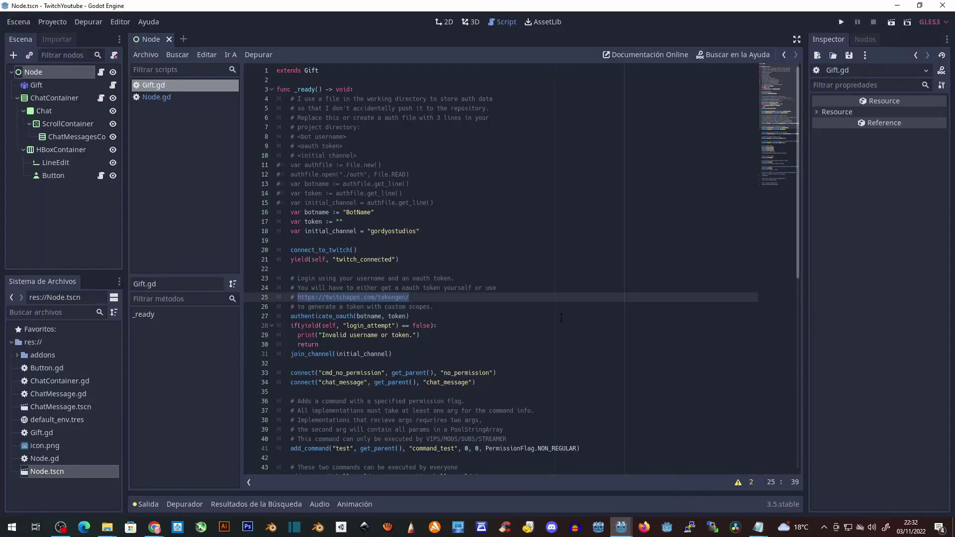
{"action": "left_click", "coordinate": [341, 221]}
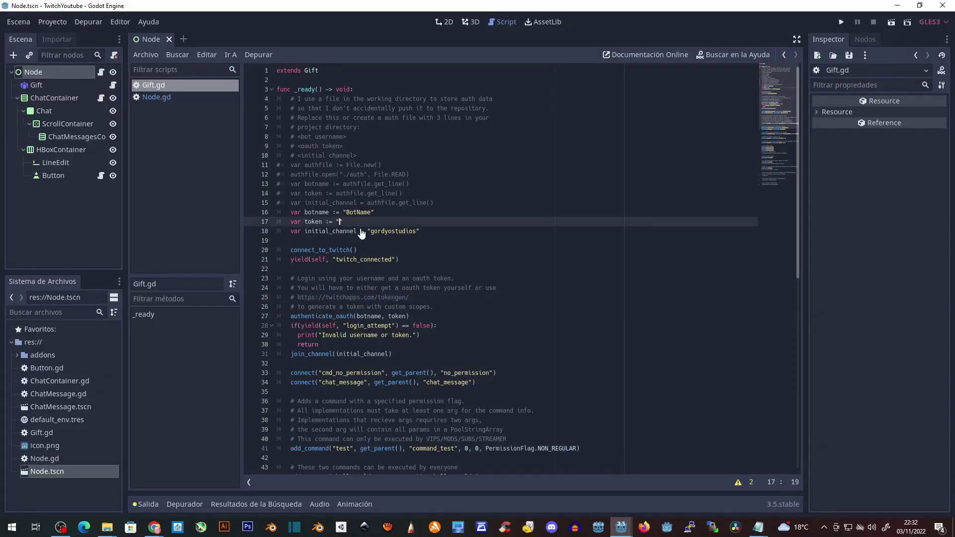
{"action": "key", "text": "ctrl+v"}
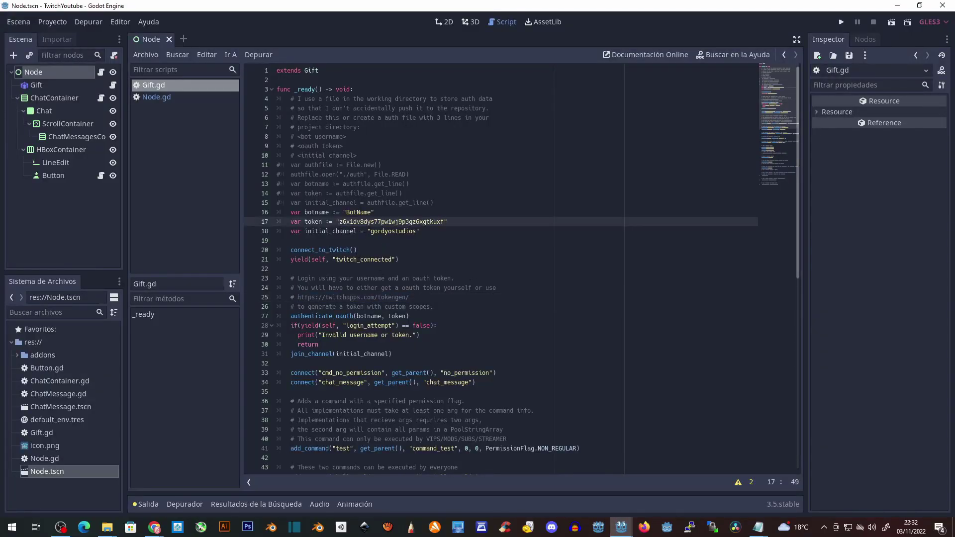
{"action": "key", "text": "Up"}
{"action": "key", "text": "Up"}
{"action": "key", "text": "ctrl+s"}
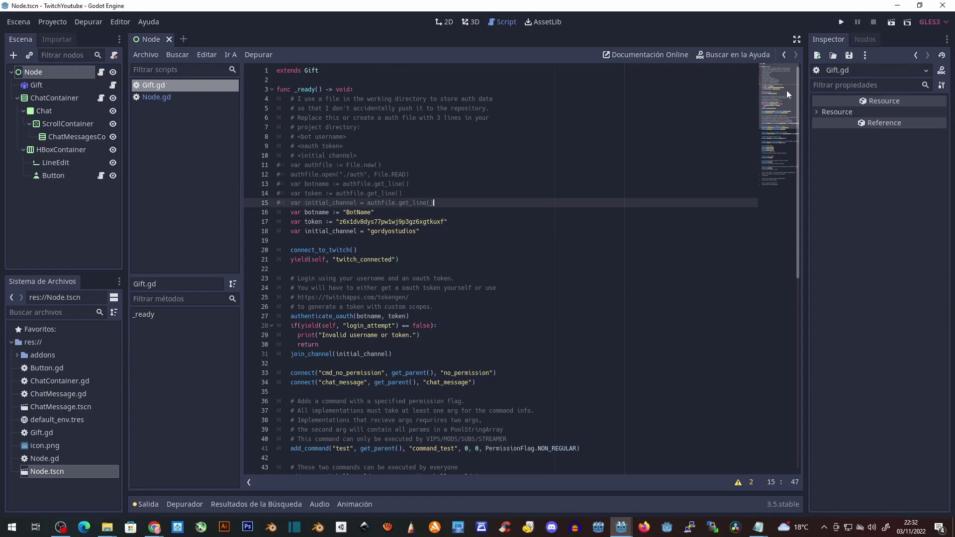
{"action": "left_click", "coordinate": [841, 21]}
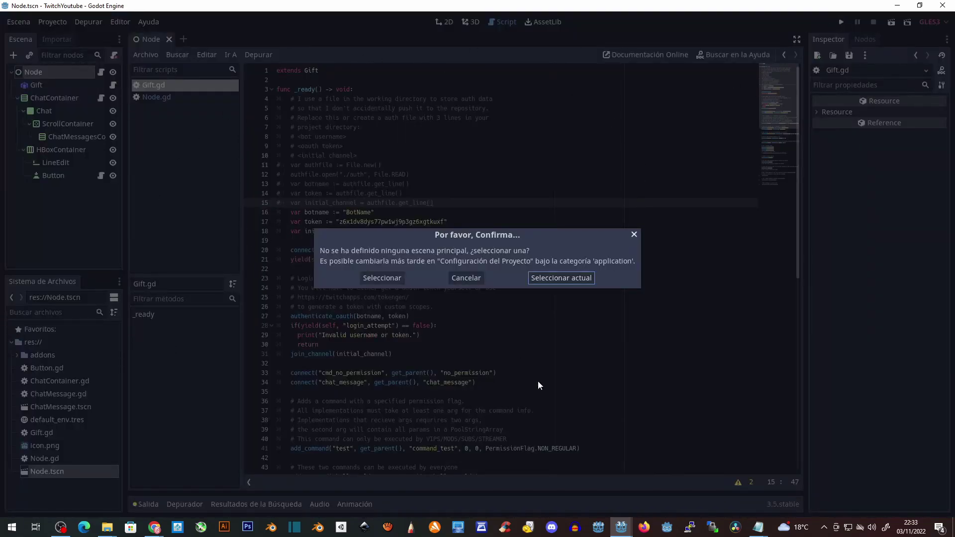
Step: Run the current scene and check the output log for the channel connection lines
{"action": "left_click", "coordinate": [574, 278]}
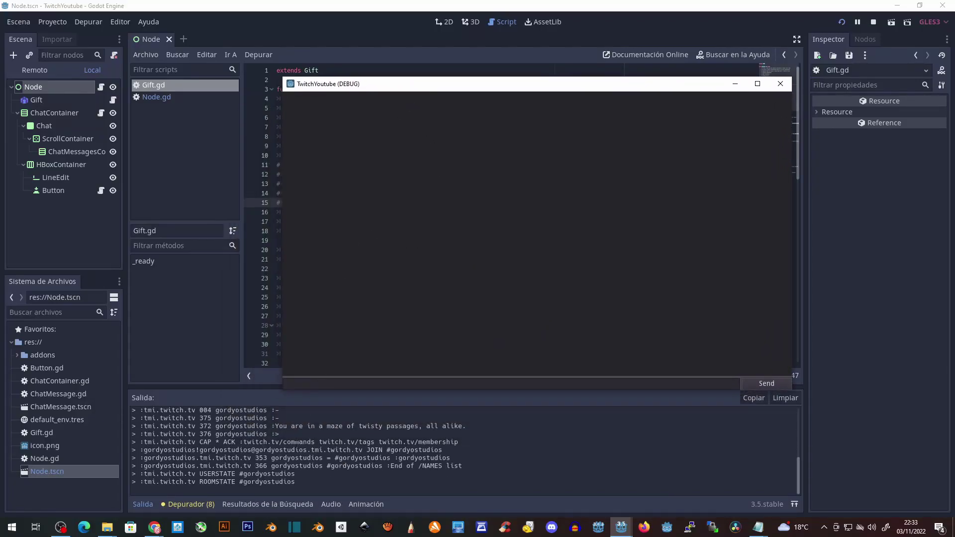
{"action": "scroll", "coordinate": [299, 451], "scroll_direction": "up", "scroll_amount": 5}
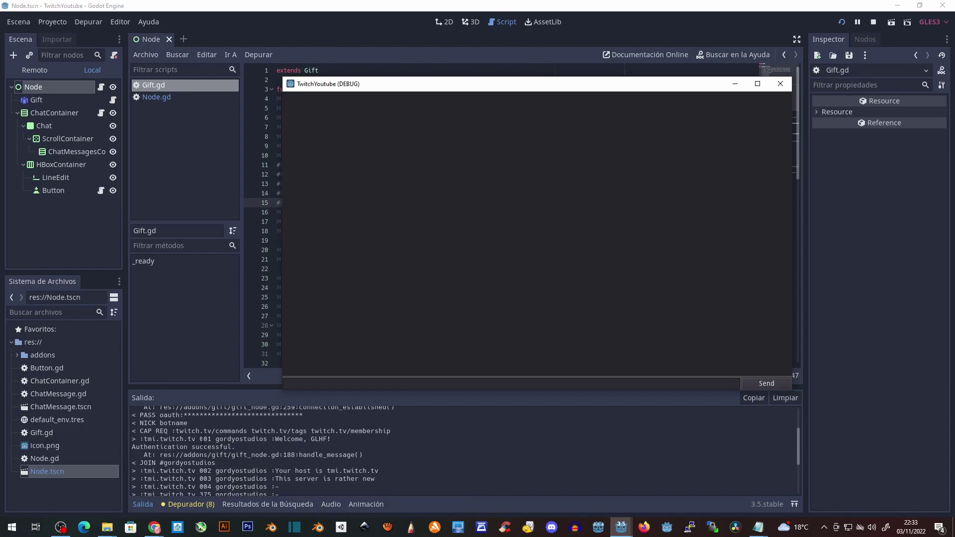
{"action": "left_click_drag", "start_coordinate": [147, 429], "coordinate": [217, 461]}
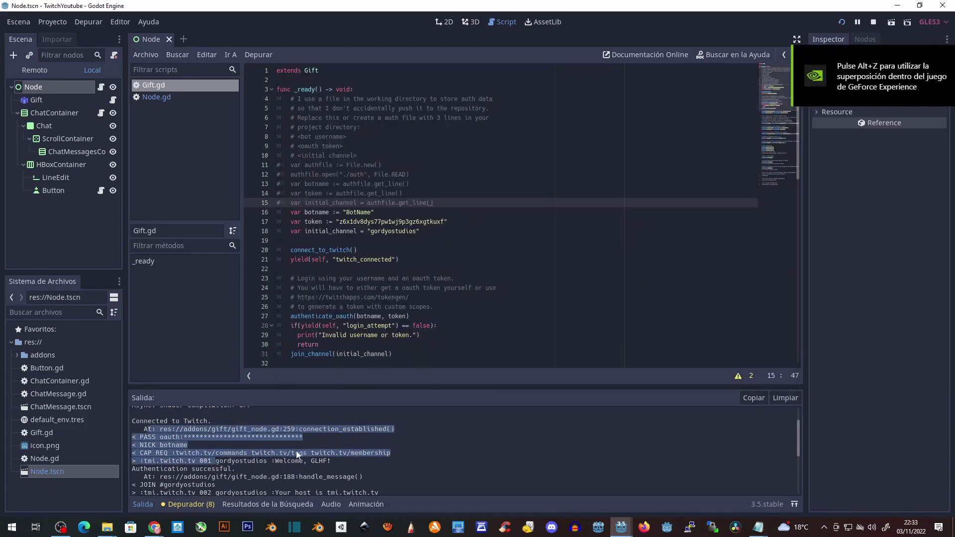
{"action": "scroll", "coordinate": [289, 460], "scroll_direction": "down", "scroll_amount": 1}
{"action": "left_click", "coordinate": [244, 454]}
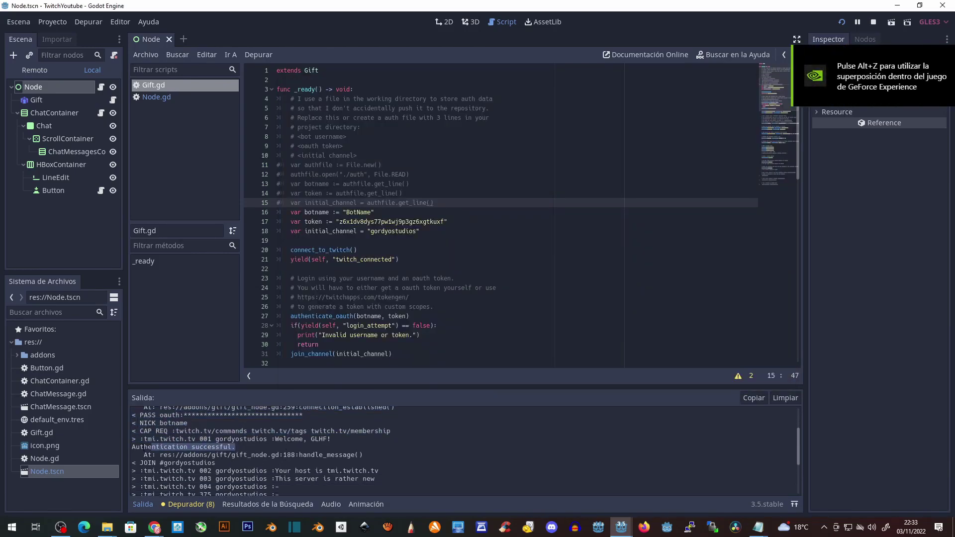
{"action": "scroll", "coordinate": [195, 446], "scroll_direction": "down", "scroll_amount": 1}
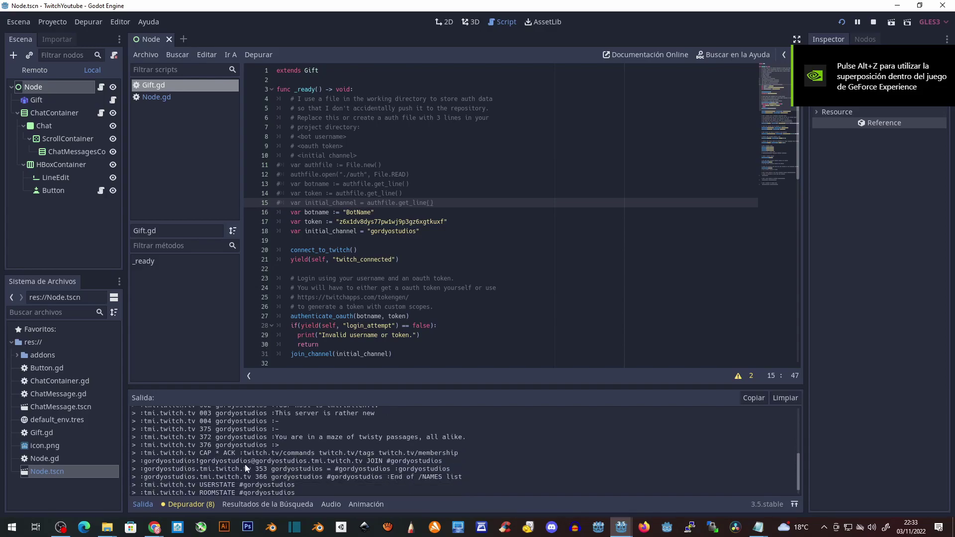
Step: Move and narrow the chat window, then send 'Hola mundo' to the Twitch chat
{"action": "mouse_move", "coordinate": [621, 527]}
{"action": "left_click", "coordinate": [736, 488]}
{"action": "left_click_drag", "start_coordinate": [558, 87], "coordinate": [324, 45]}
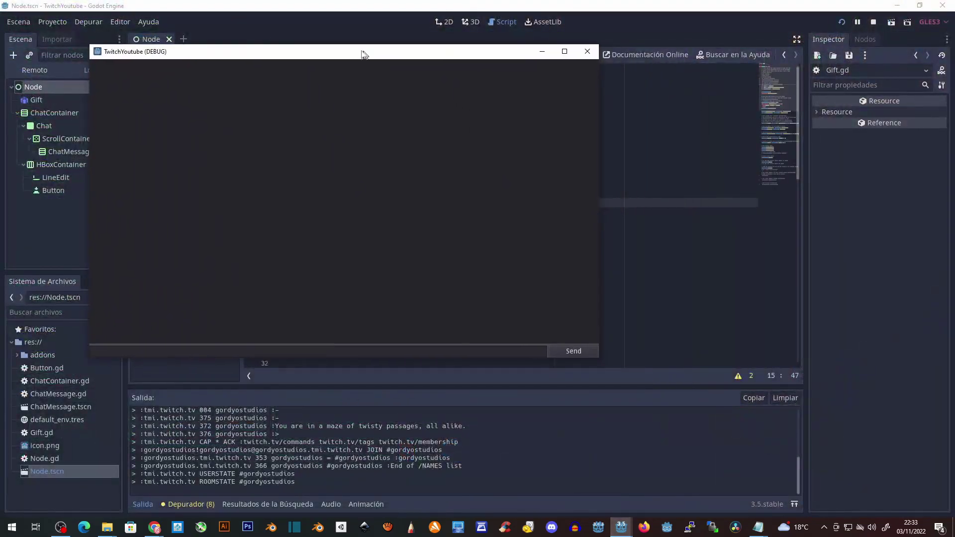
{"action": "left_click_drag", "start_coordinate": [558, 239], "coordinate": [370, 239]}
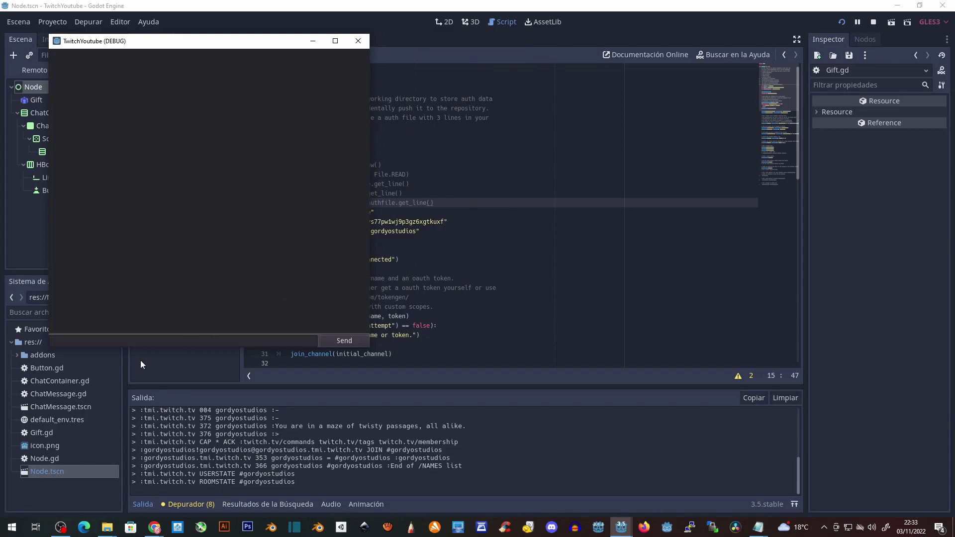
{"action": "type", "text": "Hol"}
{"action": "type", "text": "a mundo"}
{"action": "left_click", "coordinate": [339, 343]}
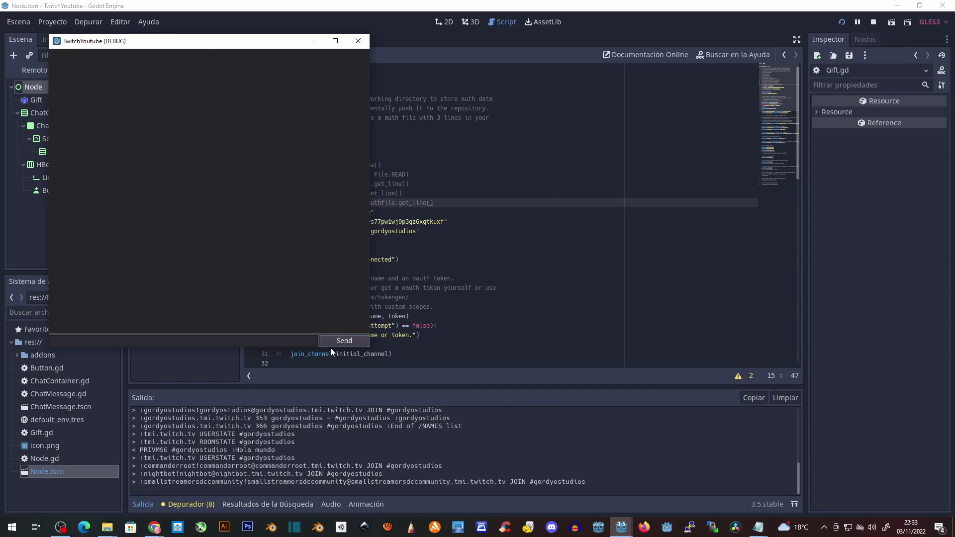
Step: Open the gordyostudios stream view and find the 'Hola mundo' message from the app
{"action": "mouse_move", "coordinate": [154, 527]}
{"action": "left_click", "coordinate": [199, 495]}
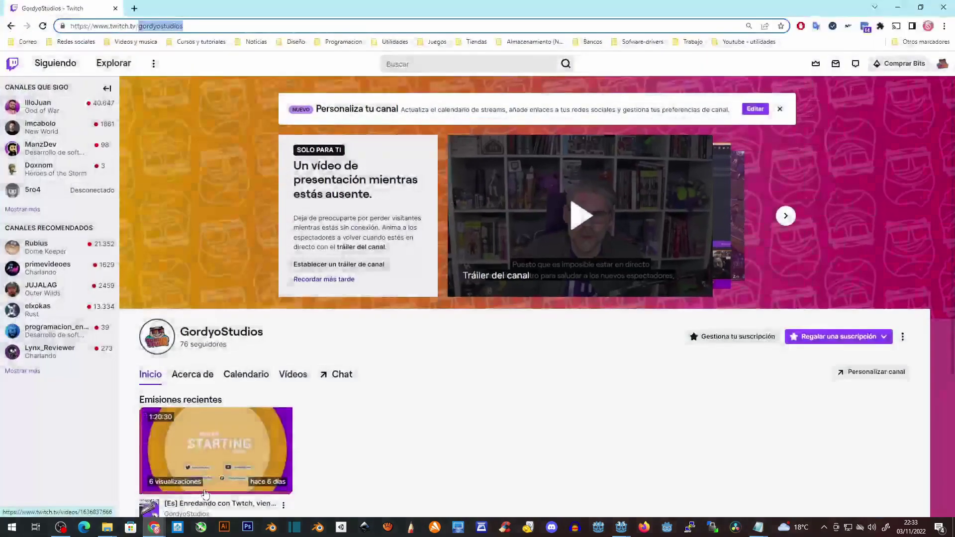
{"action": "left_click", "coordinate": [343, 377]}
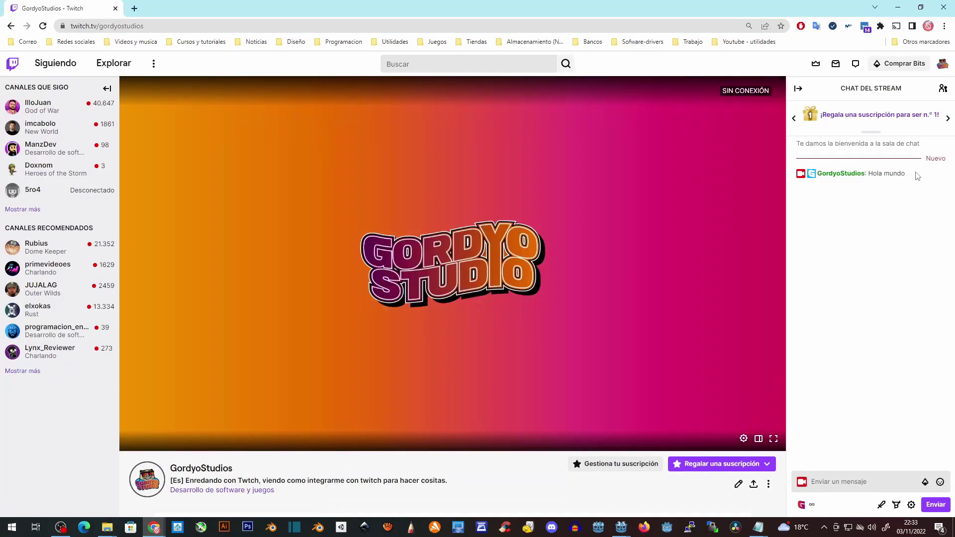
{"action": "left_click_drag", "start_coordinate": [917, 176], "coordinate": [822, 175]}
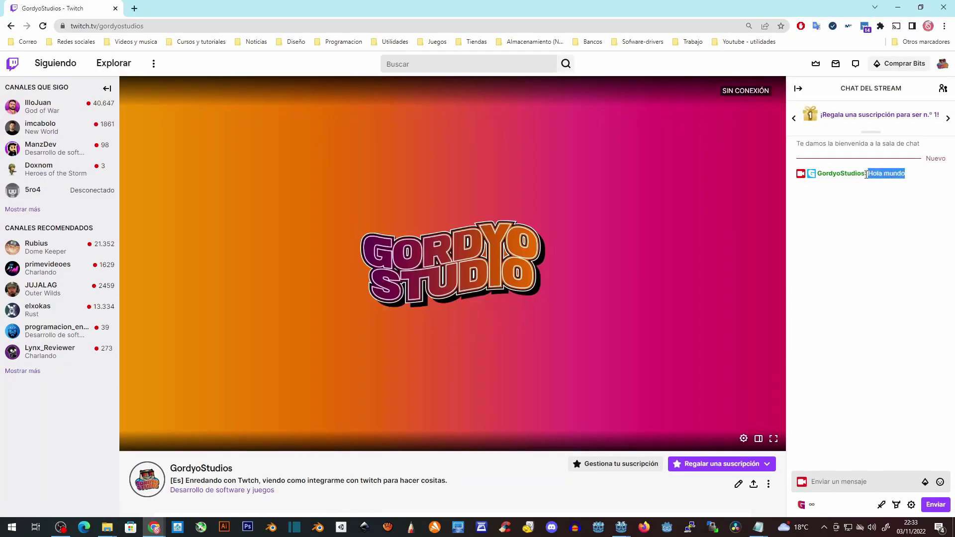
Step: Post 'Muy buenas Mundo' in the channel chat and return to Godot's output log
{"action": "left_click", "coordinate": [840, 485]}
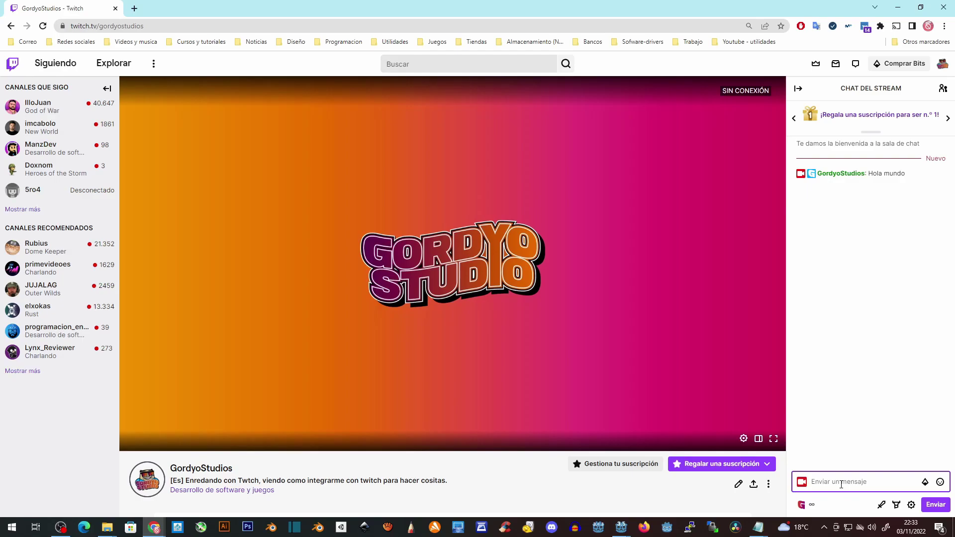
{"action": "type", "text": "Muy "}
{"action": "type", "text": "buenas Mundo"}
{"action": "left_click", "coordinate": [935, 505]}
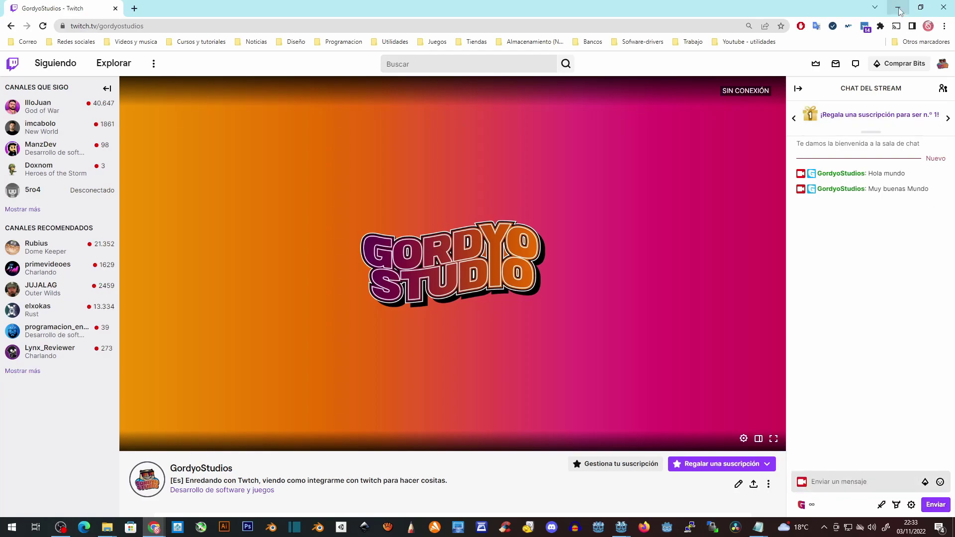
{"action": "left_click", "coordinate": [898, 9]}
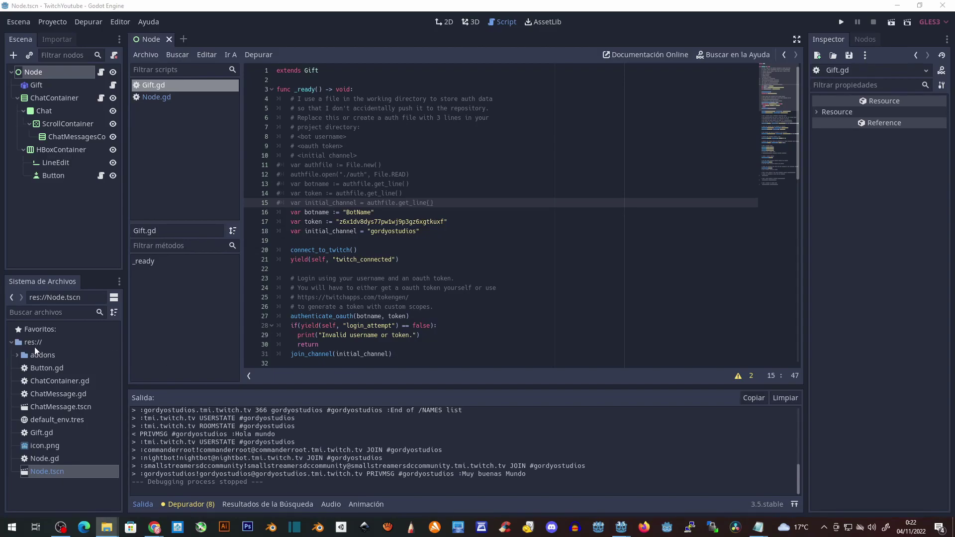
Step: Open res:// in File Explorer and paste Oatuh2.gd into the TwitchYoutube folder
{"action": "right_click", "coordinate": [34, 344]}
{"action": "left_click", "coordinate": [97, 479]}
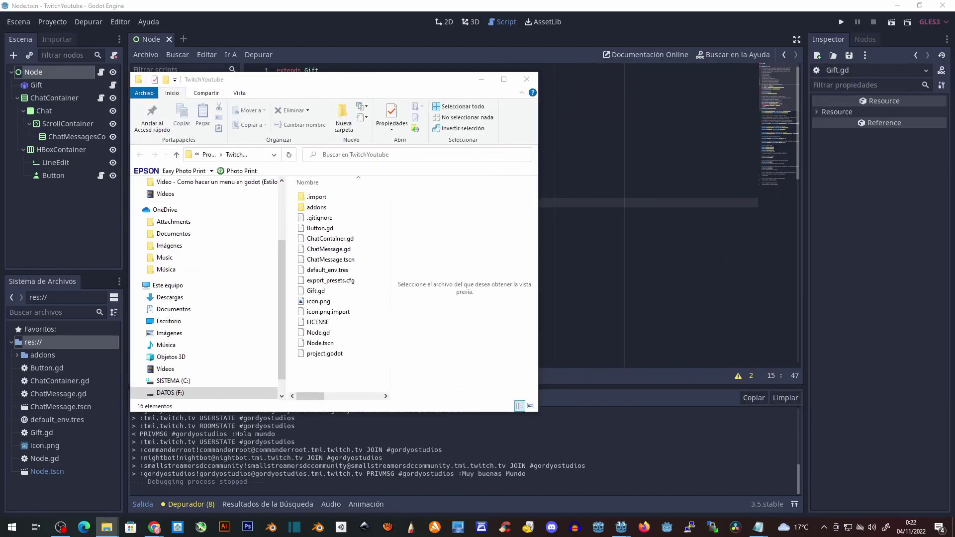
{"action": "left_click", "coordinate": [339, 375]}
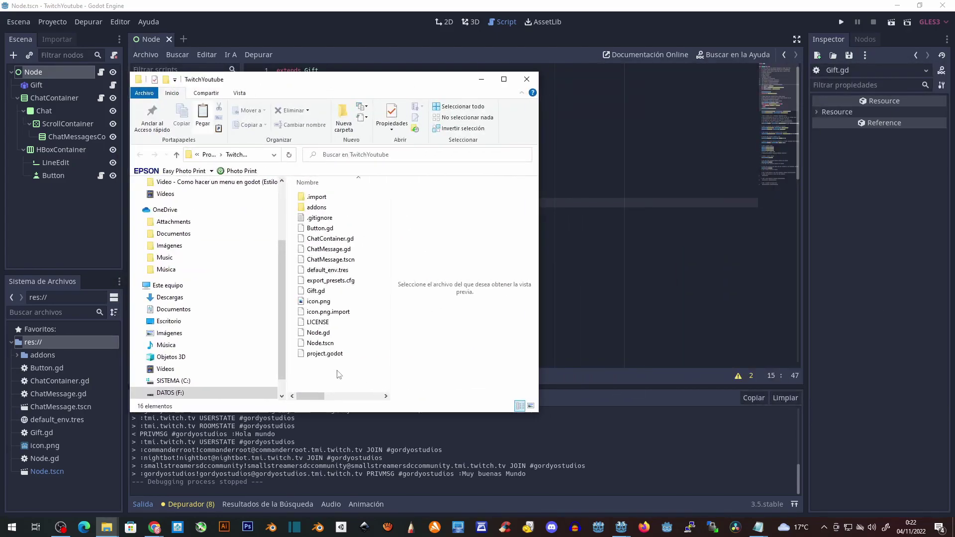
{"action": "key", "text": "ctrl+v"}
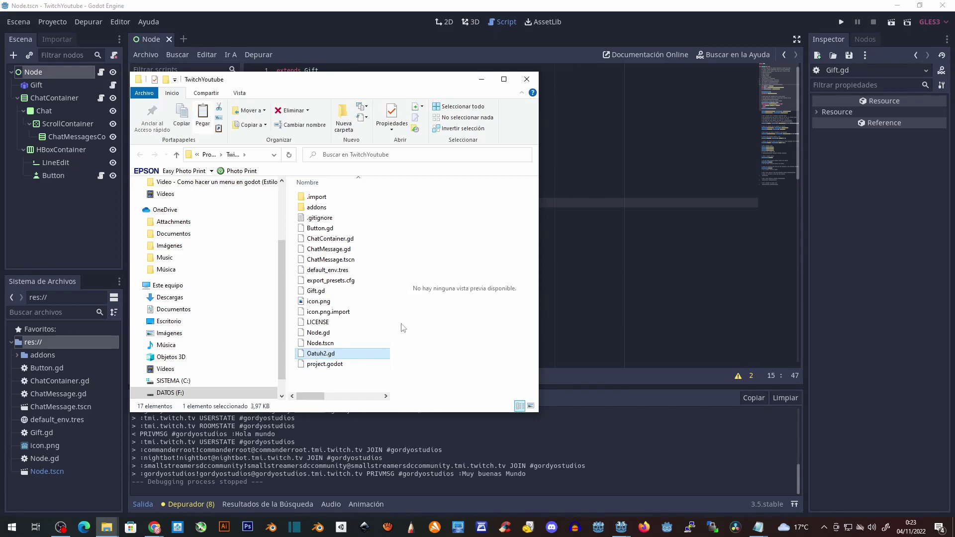
{"action": "left_click", "coordinate": [482, 80]}
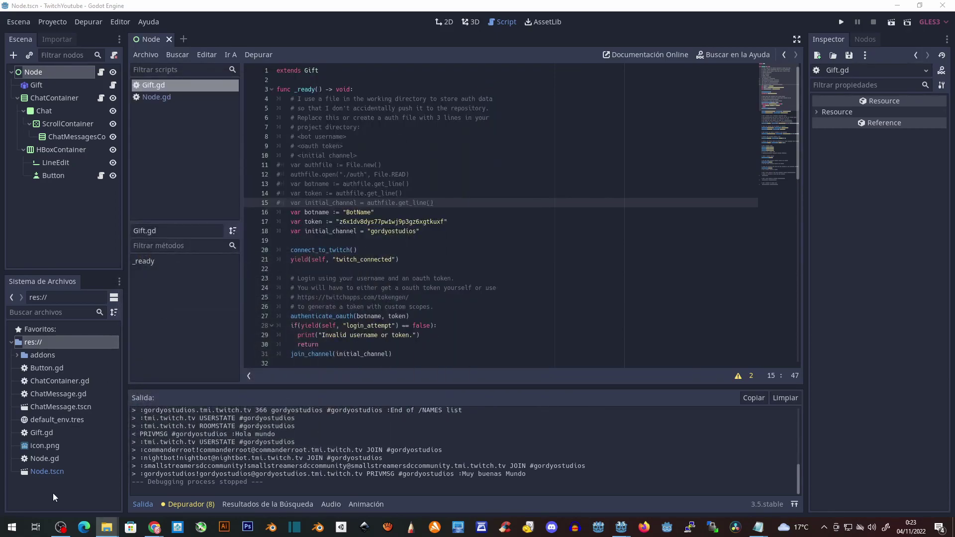
Step: Add a plain Node child under the root Node and name it Oauth2
{"action": "left_click", "coordinate": [18, 98]}
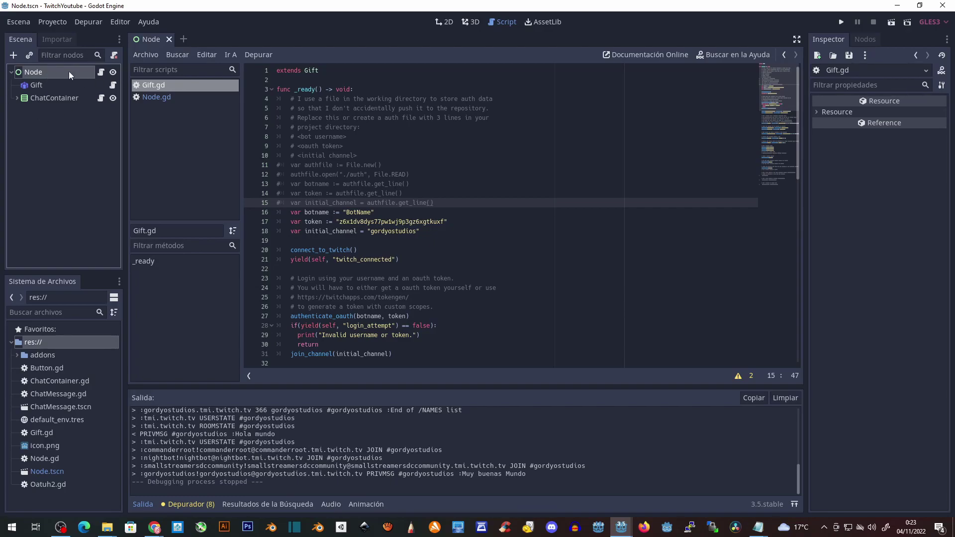
{"action": "right_click", "coordinate": [46, 72]}
{"action": "left_click", "coordinate": [106, 80]}
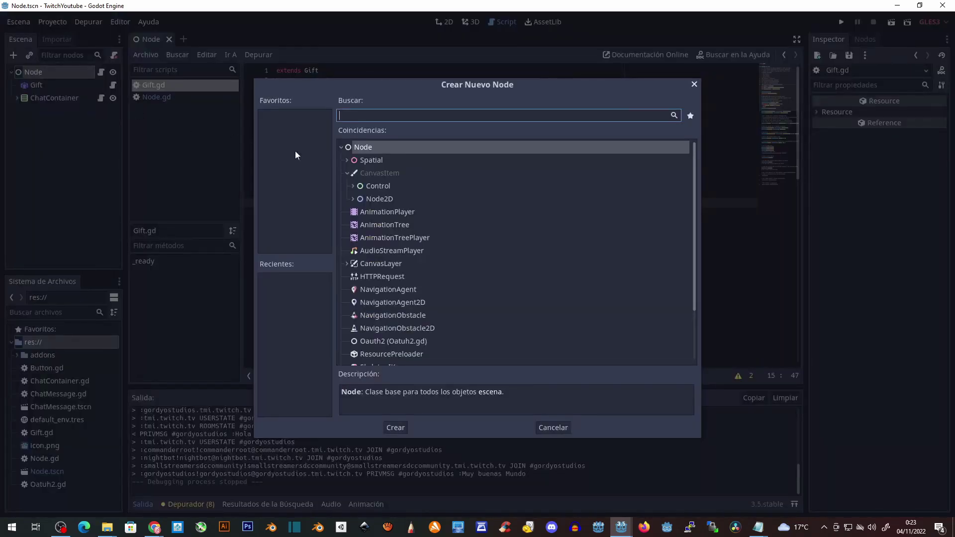
{"action": "left_click", "coordinate": [396, 428]}
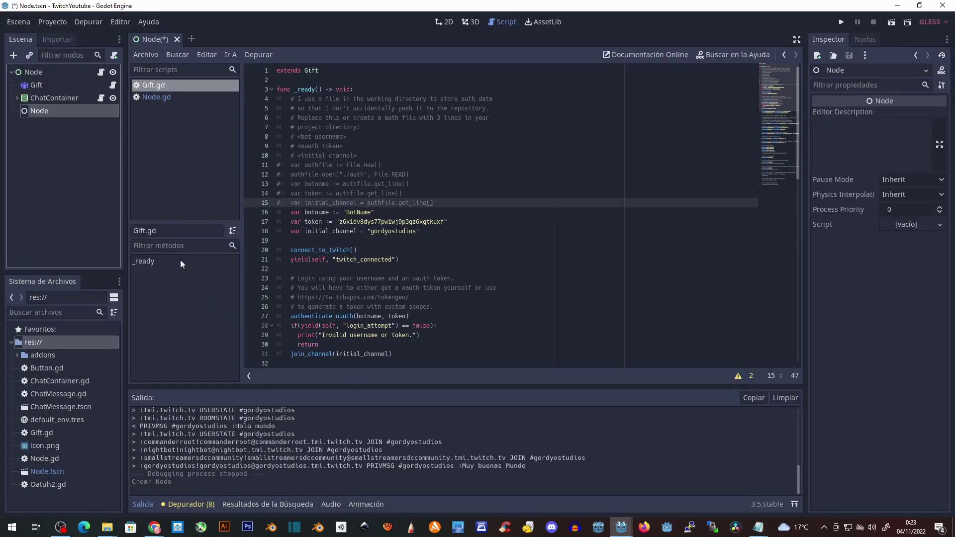
{"action": "key", "text": "F2"}
{"action": "type", "text": "Oa"}
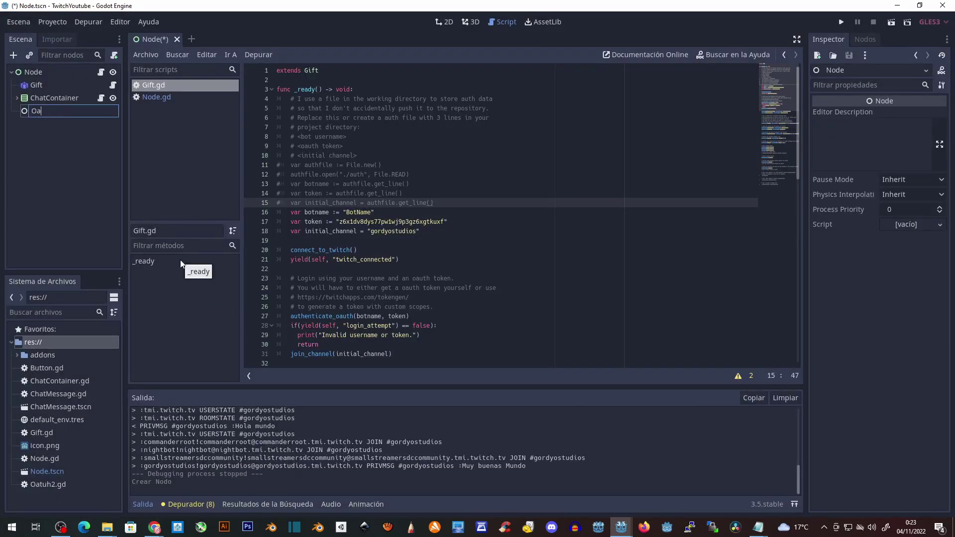
{"action": "type", "text": "uth2"}
{"action": "key", "text": "Return"}
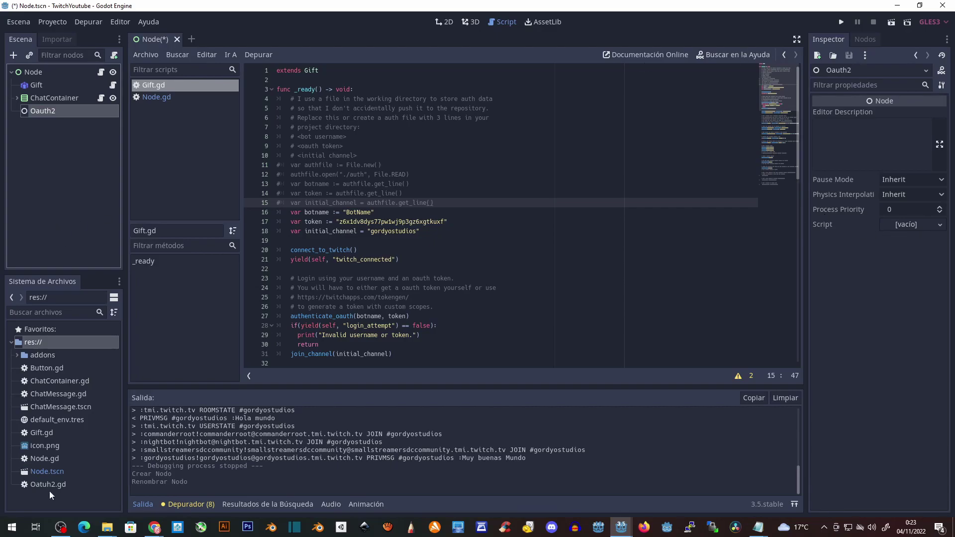
Step: Attach Oatuh2.gd to the Oauth2 node and open the script
{"action": "left_click_drag", "start_coordinate": [49, 486], "coordinate": [51, 111]}
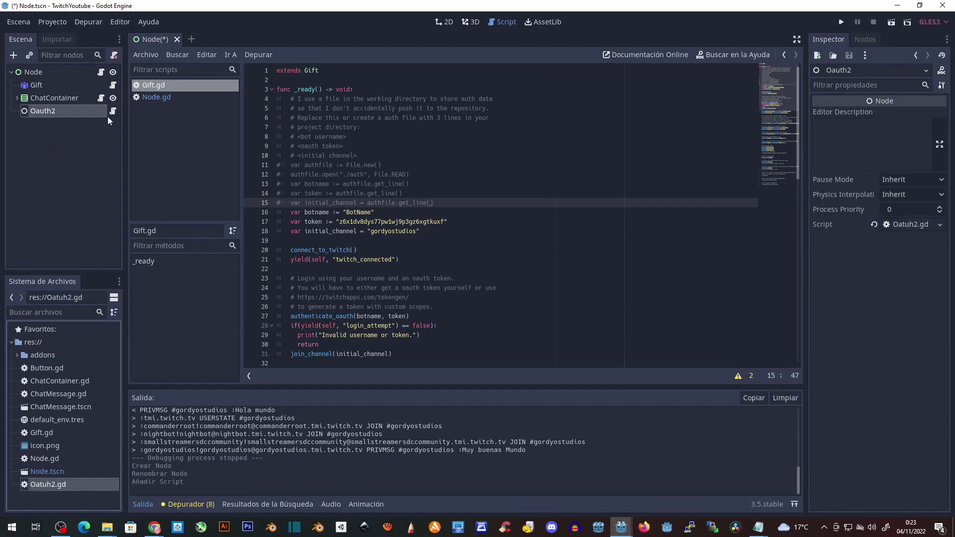
{"action": "left_click", "coordinate": [114, 111]}
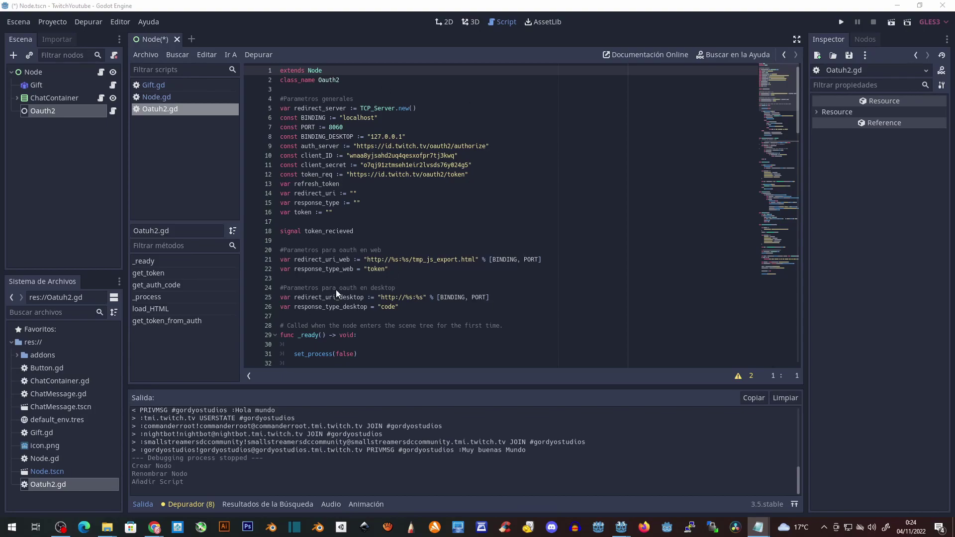
{"action": "mouse_move", "coordinate": [163, 532]}
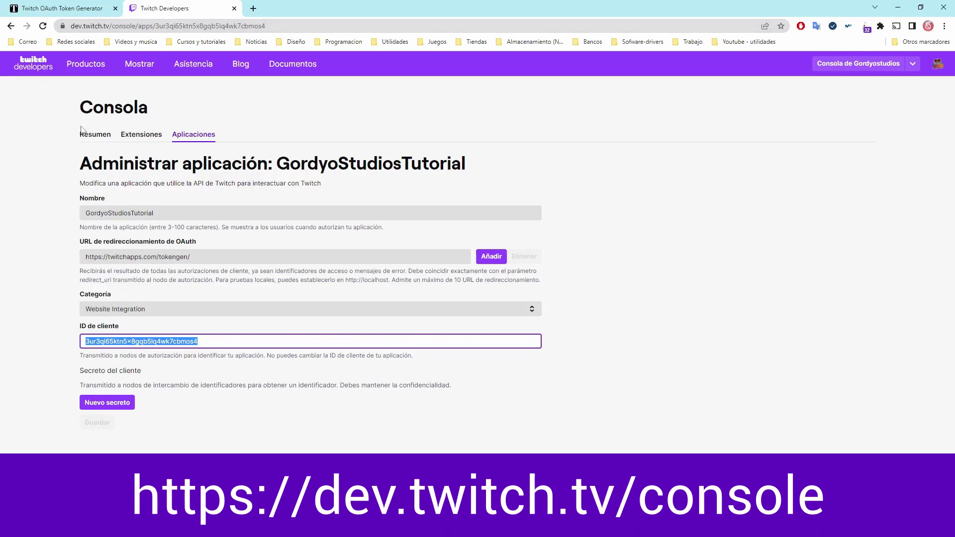
{"action": "left_click", "coordinate": [94, 135]}
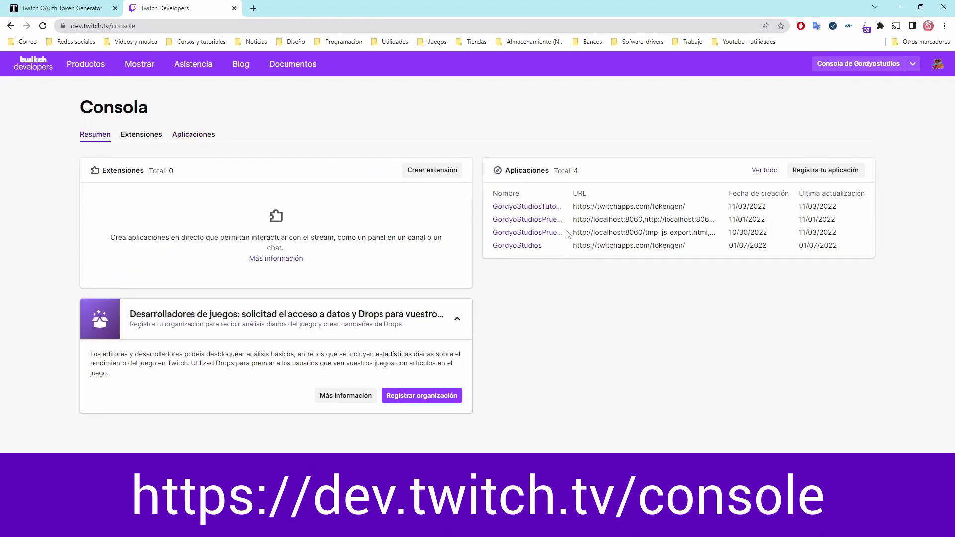
{"action": "left_click", "coordinate": [536, 208]}
{"action": "double_click", "coordinate": [208, 212]}
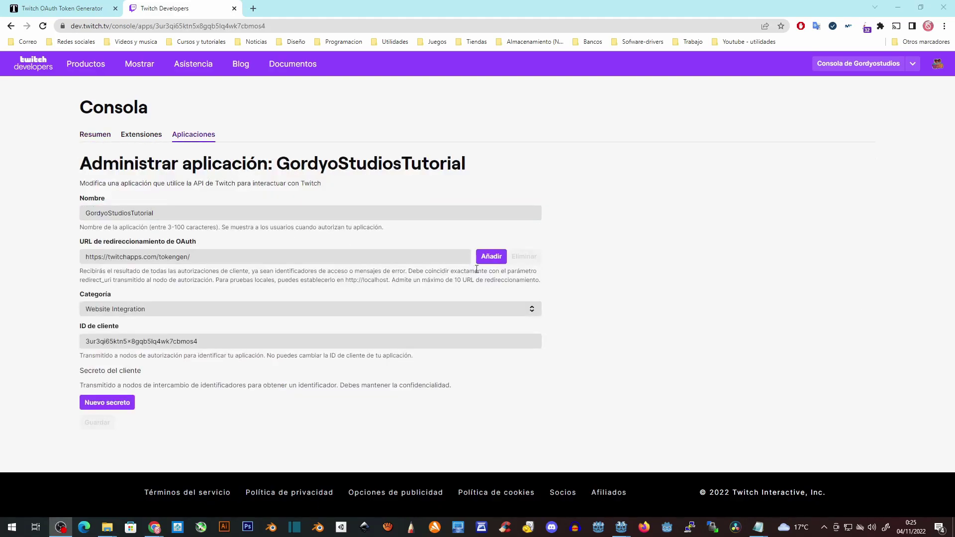
{"action": "left_click", "coordinate": [491, 257]}
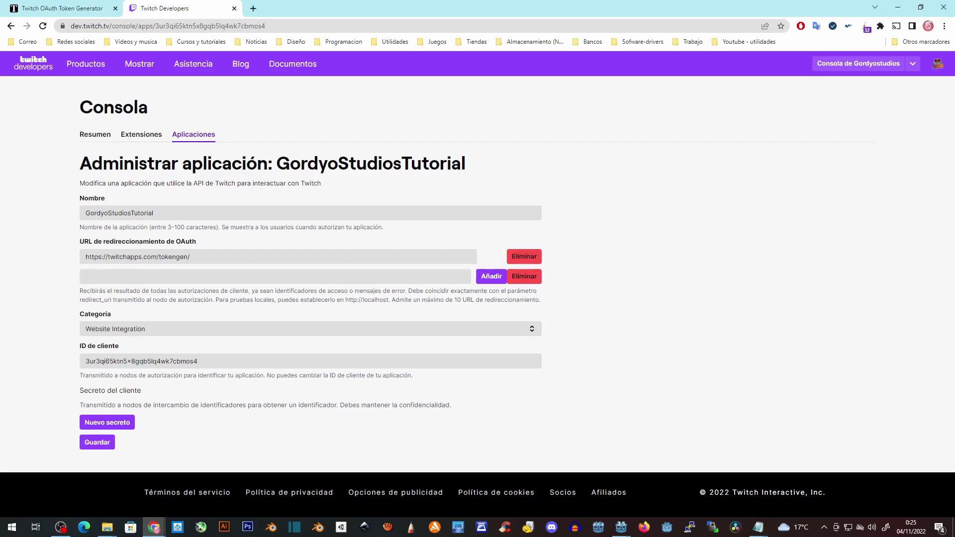
{"action": "left_click", "coordinate": [193, 276]}
{"action": "type", "text": "http://localhost:8060"}
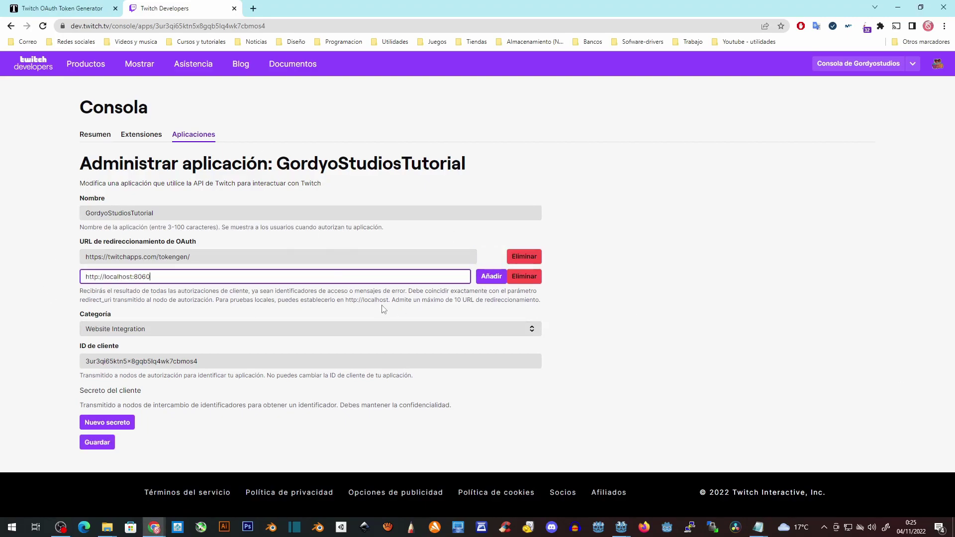
{"action": "left_click", "coordinate": [492, 276]}
{"action": "left_click", "coordinate": [175, 297]}
{"action": "type", "text": "http://localhost:8060/tmp_js_export.html"}
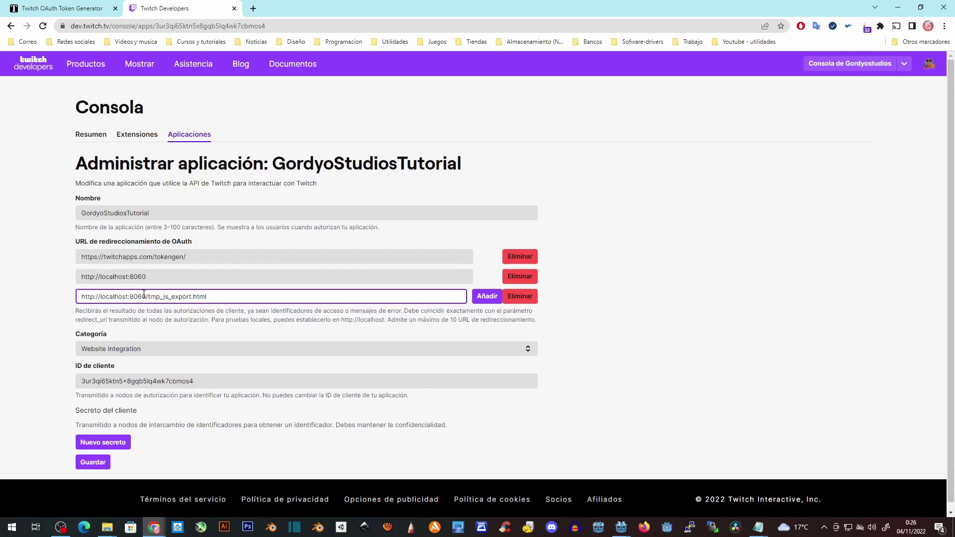
Step: Save the application settings and generate a new client secret
{"action": "left_click", "coordinate": [93, 465]}
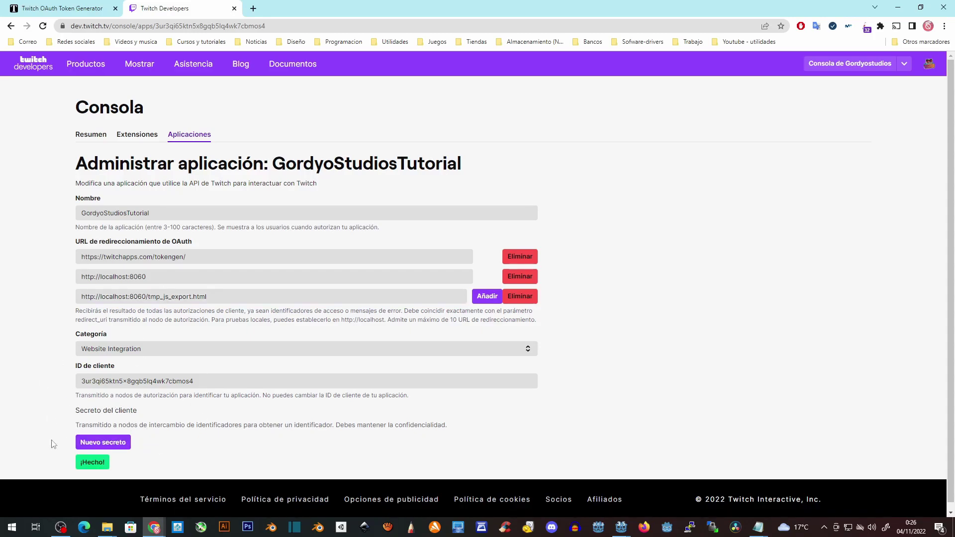
{"action": "left_click", "coordinate": [95, 447]}
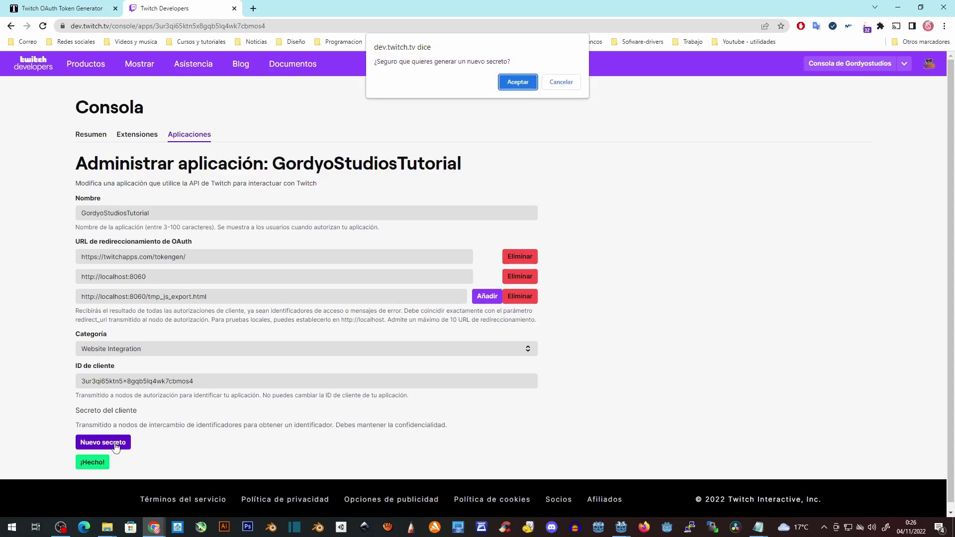
{"action": "left_click", "coordinate": [517, 84]}
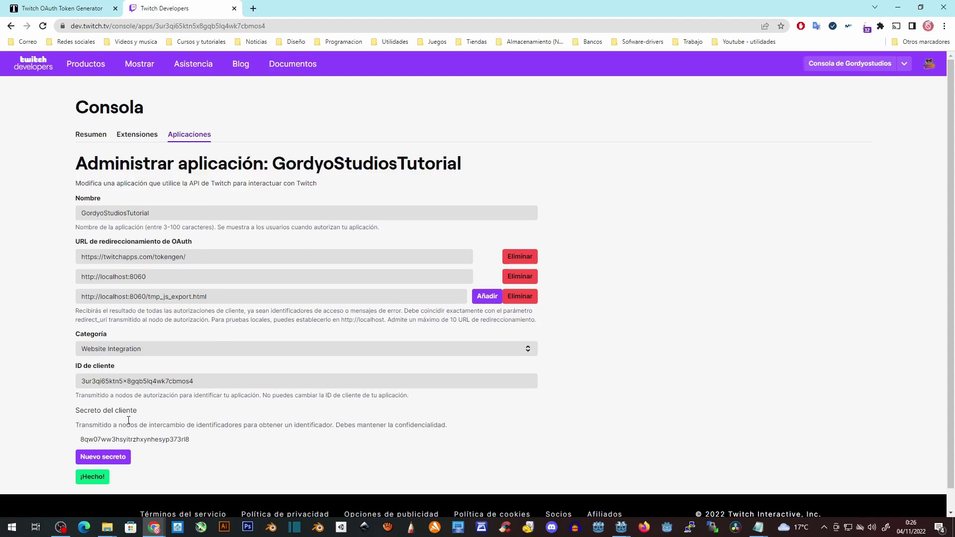
Step: Compare the console's client ID and secret with the client_ID and client_secret lines in Oatuh2.gd
{"action": "left_click_drag", "start_coordinate": [82, 442], "coordinate": [224, 445]}
{"action": "left_click_drag", "start_coordinate": [197, 381], "coordinate": [65, 391]}
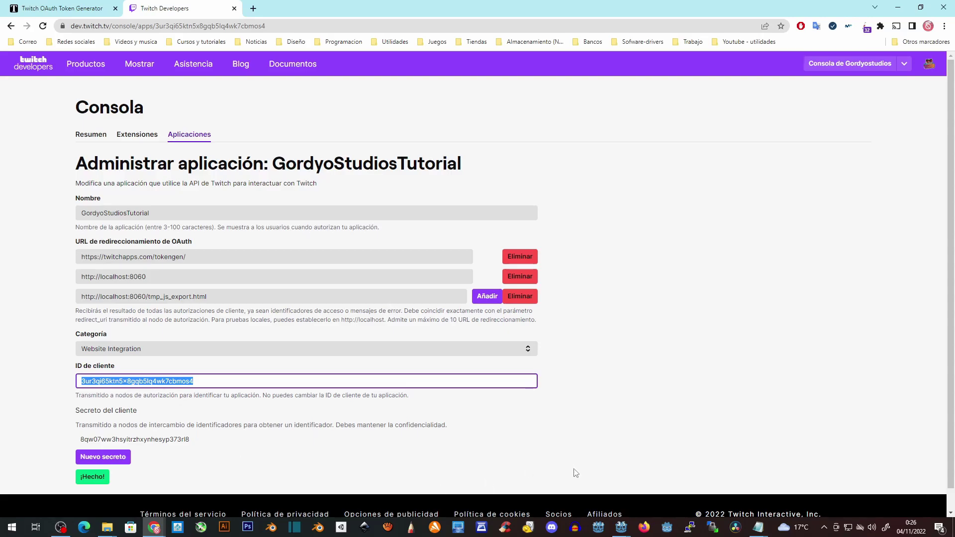
{"action": "left_click", "coordinate": [621, 527]}
{"action": "left_click", "coordinate": [667, 478]}
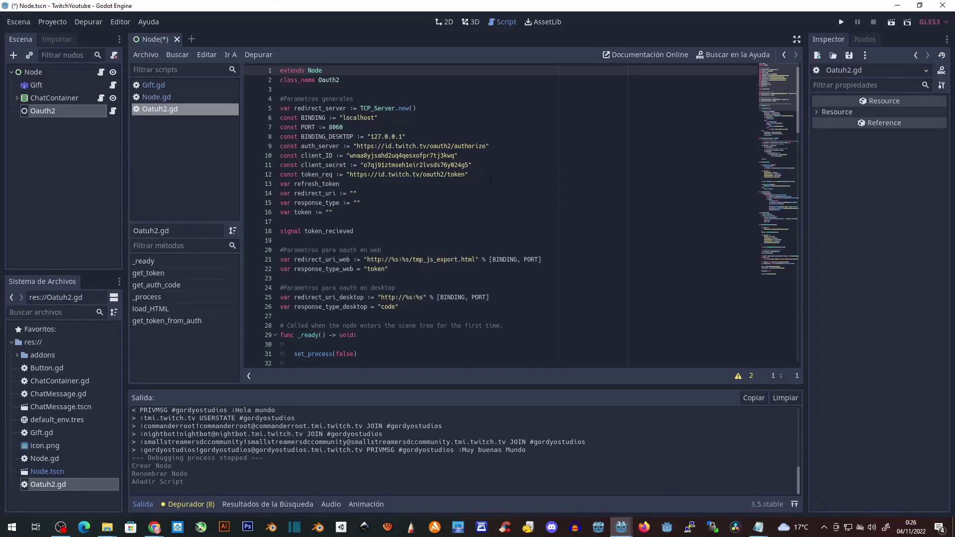
{"action": "left_click_drag", "start_coordinate": [280, 98], "coordinate": [448, 311]}
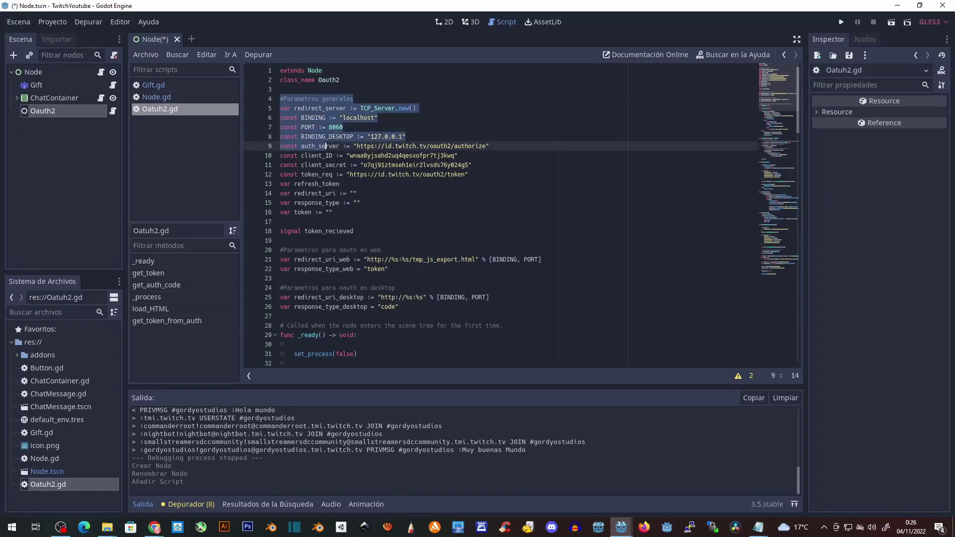
{"action": "left_click", "coordinate": [485, 212]}
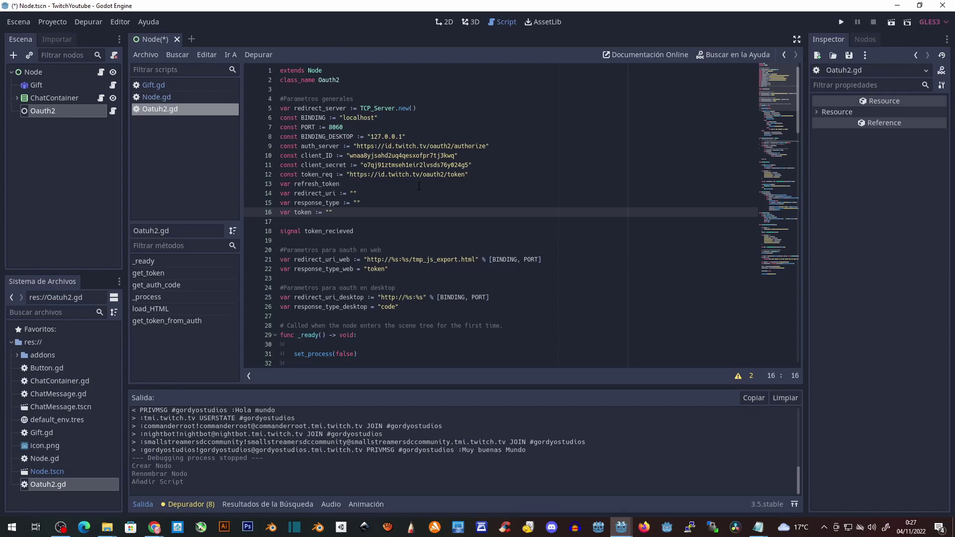
{"action": "left_click_drag", "start_coordinate": [457, 155], "coordinate": [276, 159]}
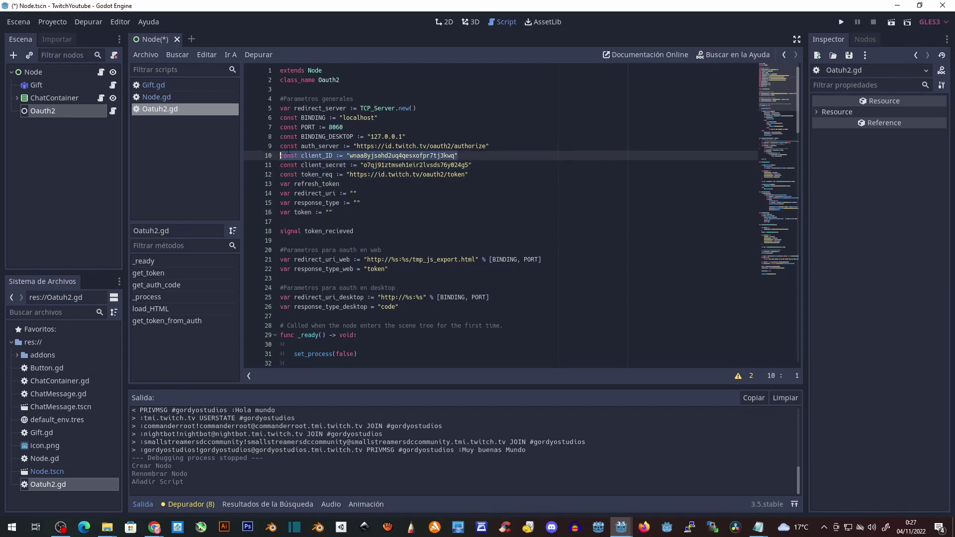
{"action": "left_click_drag", "start_coordinate": [483, 164], "coordinate": [262, 169]}
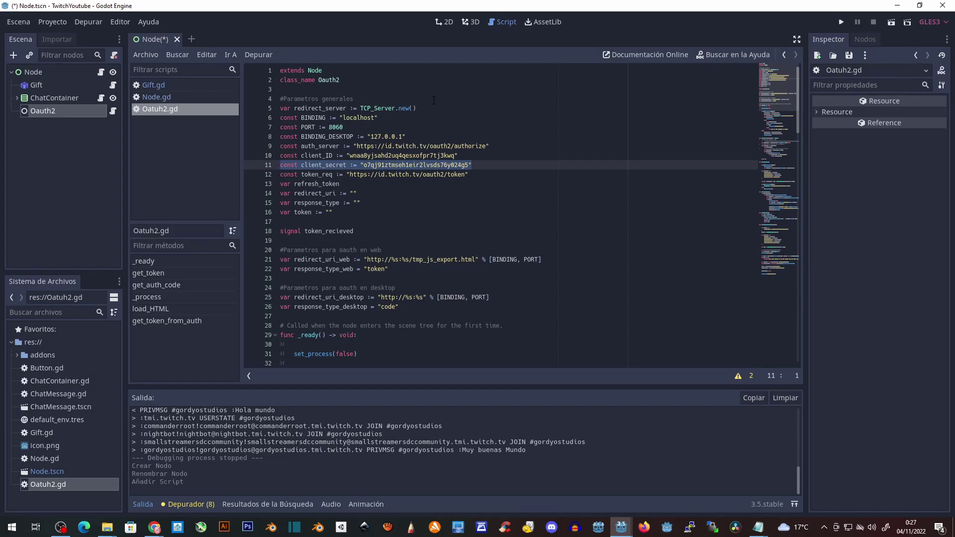
{"action": "left_click_drag", "start_coordinate": [385, 316], "coordinate": [384, 351]}
{"action": "left_click", "coordinate": [447, 284]}
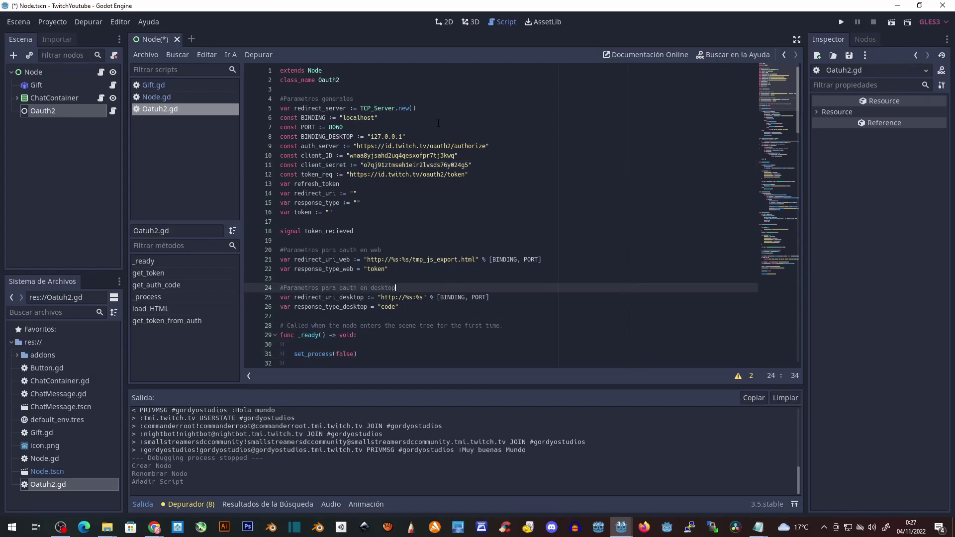
Step: Copy the app's client ID from Twitch and paste it over client_ID on line 10
{"action": "mouse_move", "coordinate": [154, 527]}
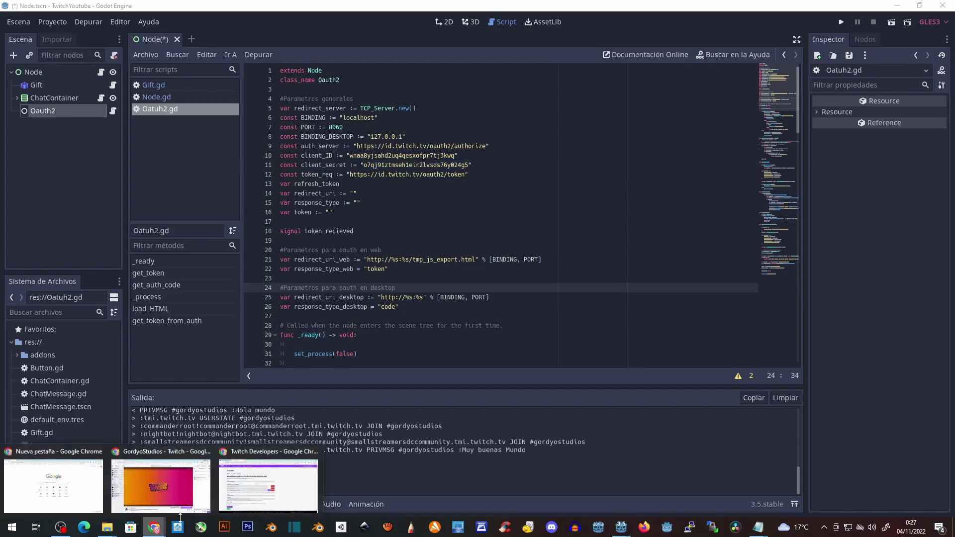
{"action": "left_click", "coordinate": [259, 491]}
{"action": "double_click", "coordinate": [182, 380]}
{"action": "key", "text": "ctrl+c"}
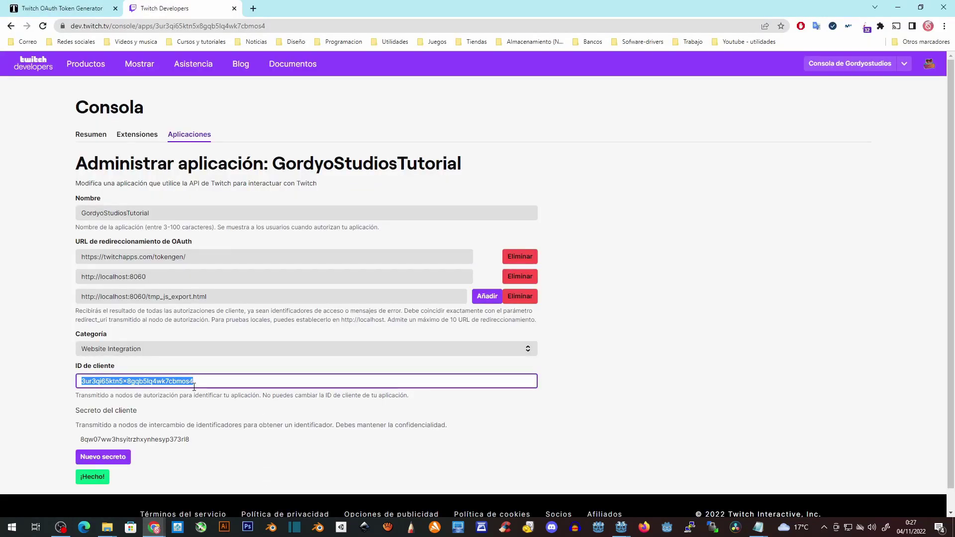
{"action": "left_click", "coordinate": [622, 528]}
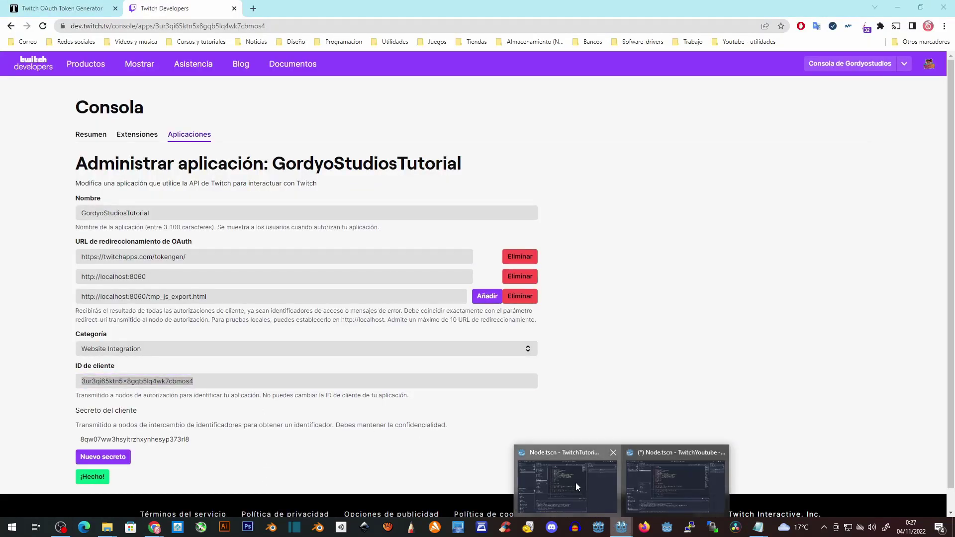
{"action": "mouse_move", "coordinate": [625, 532]}
{"action": "left_click", "coordinate": [666, 475]}
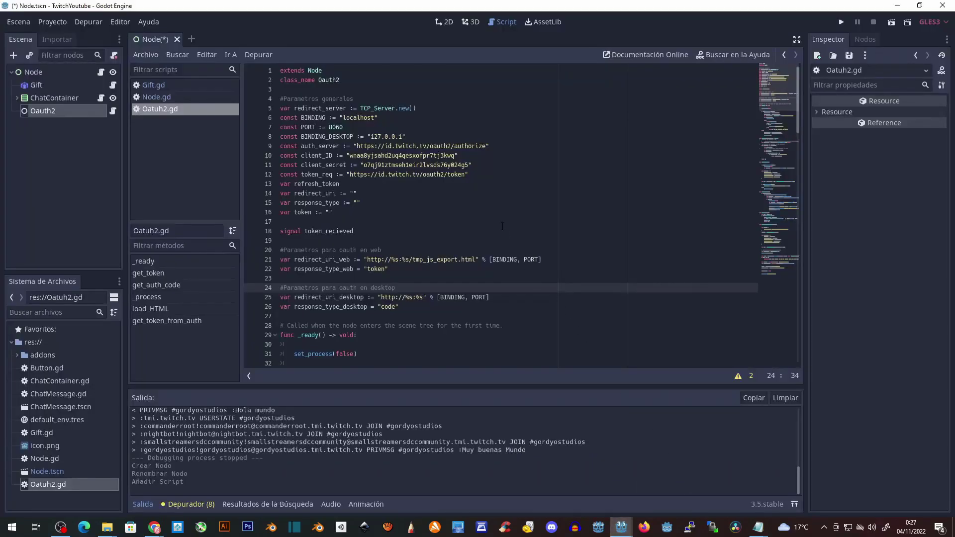
{"action": "double_click", "coordinate": [397, 155]}
{"action": "key", "text": "ctrl+v"}
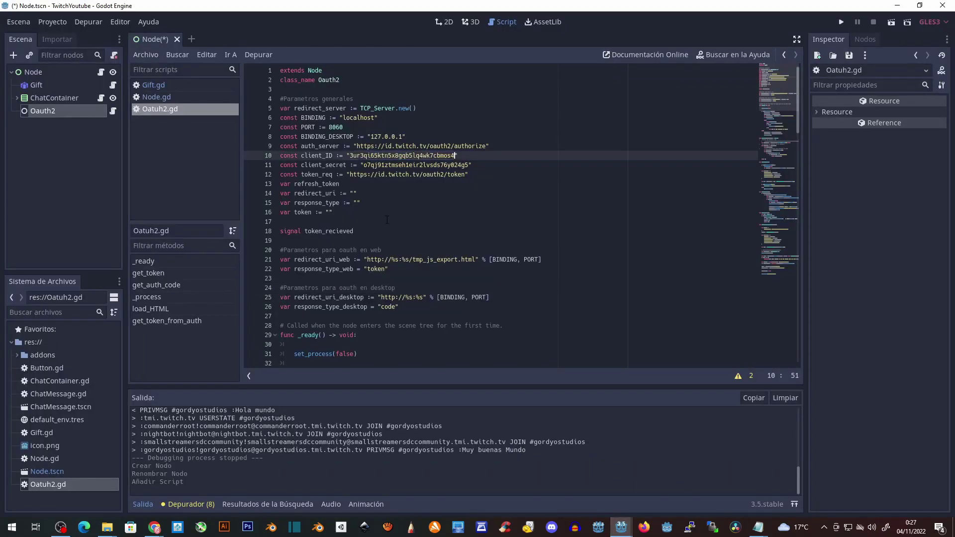
Step: Paste the new client secret over client_secret on line 11 and save the script
{"action": "left_click", "coordinate": [898, 6]}
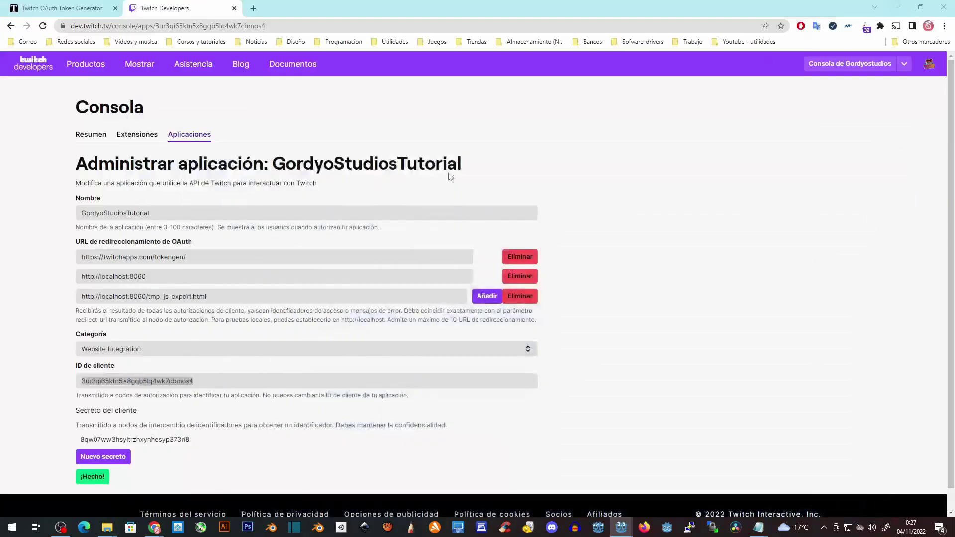
{"action": "left_click", "coordinate": [159, 439]}
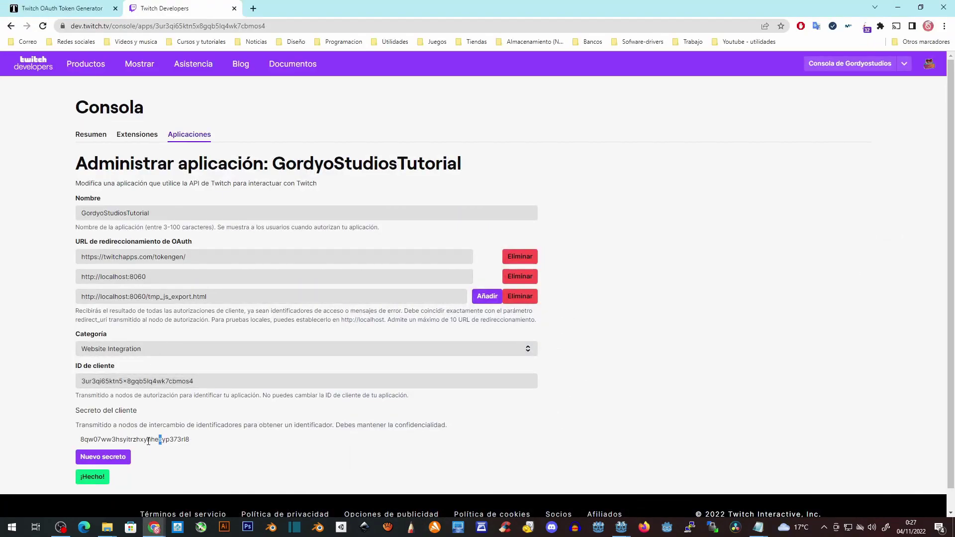
{"action": "double_click", "coordinate": [149, 441]}
{"action": "key", "text": "ctrl+c"}
{"action": "left_click", "coordinate": [621, 528]}
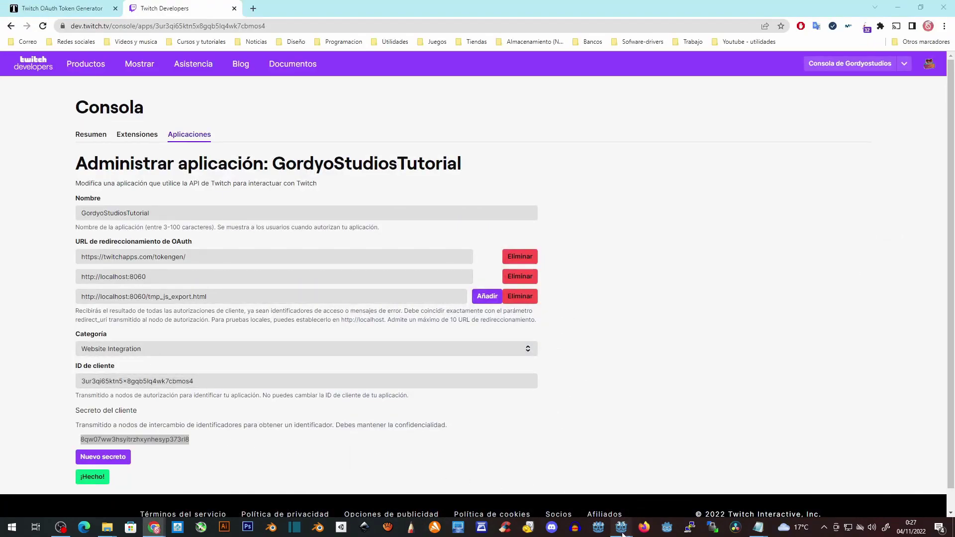
{"action": "left_click", "coordinate": [667, 466]}
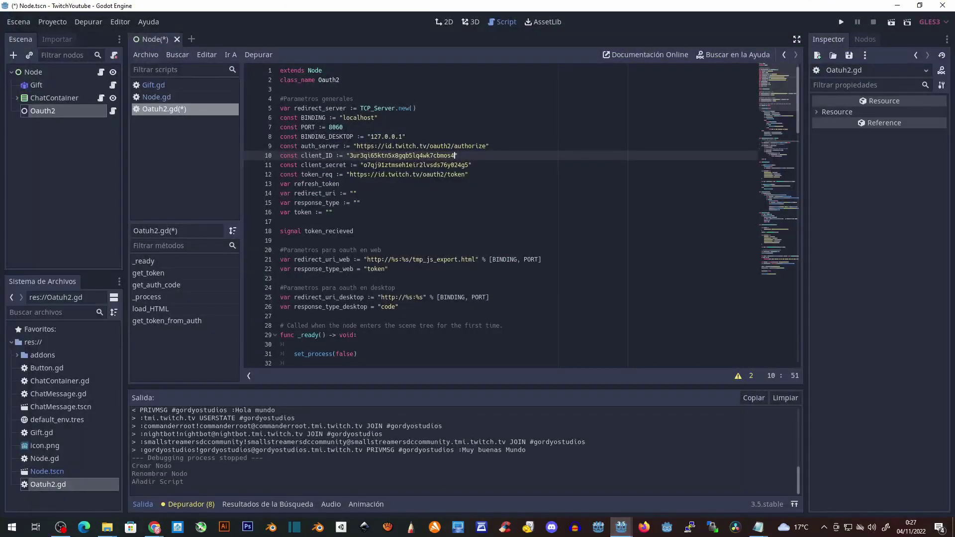
{"action": "left_click_drag", "start_coordinate": [362, 165], "coordinate": [470, 165]}
{"action": "key", "text": "ctrl+v"}
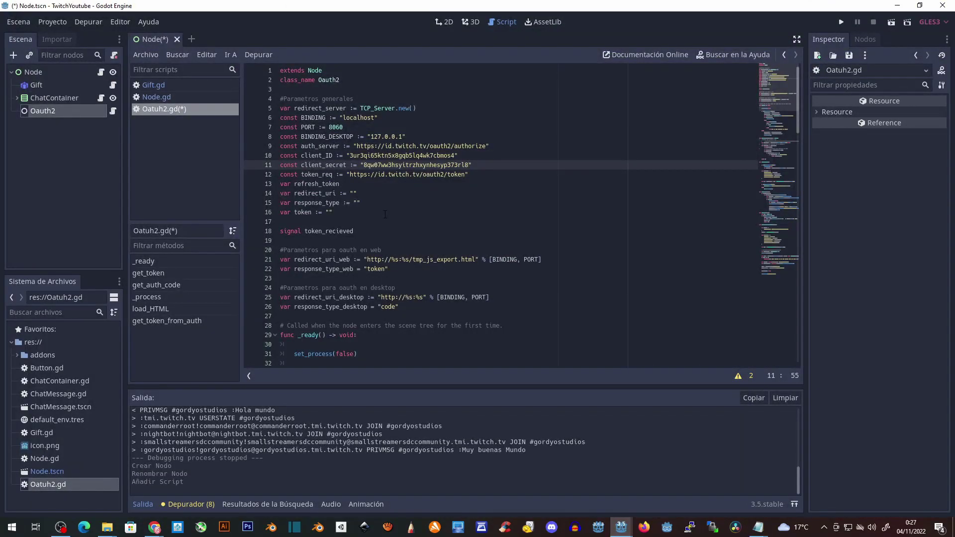
{"action": "key", "text": "Down"}
{"action": "key", "text": "ctrl+s"}
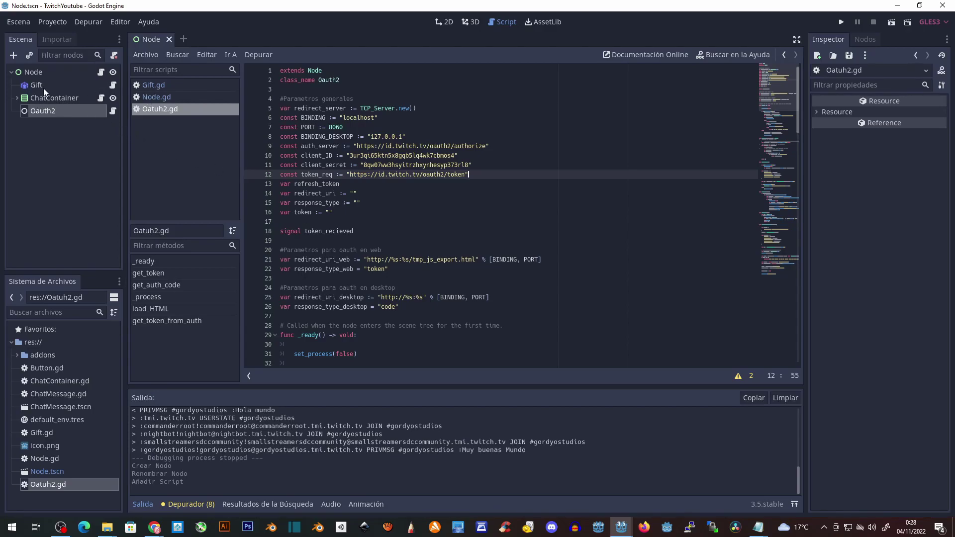
Step: In Gift.gd, add blank lines after _ready() and type the header func conected_to_twitch() -> void:
{"action": "left_click", "coordinate": [113, 85]}
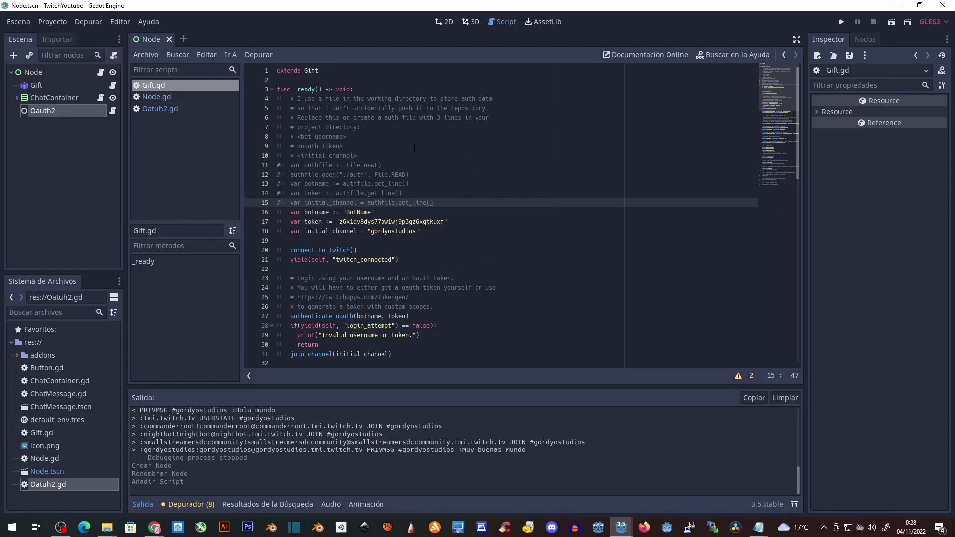
{"action": "left_click", "coordinate": [367, 89]}
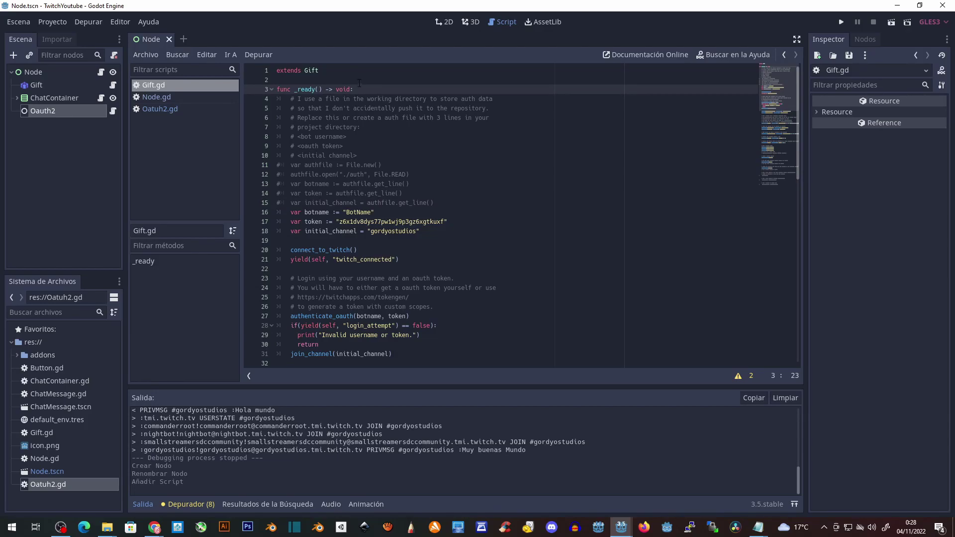
{"action": "key", "text": "Return"}
{"action": "key", "text": "Return"}
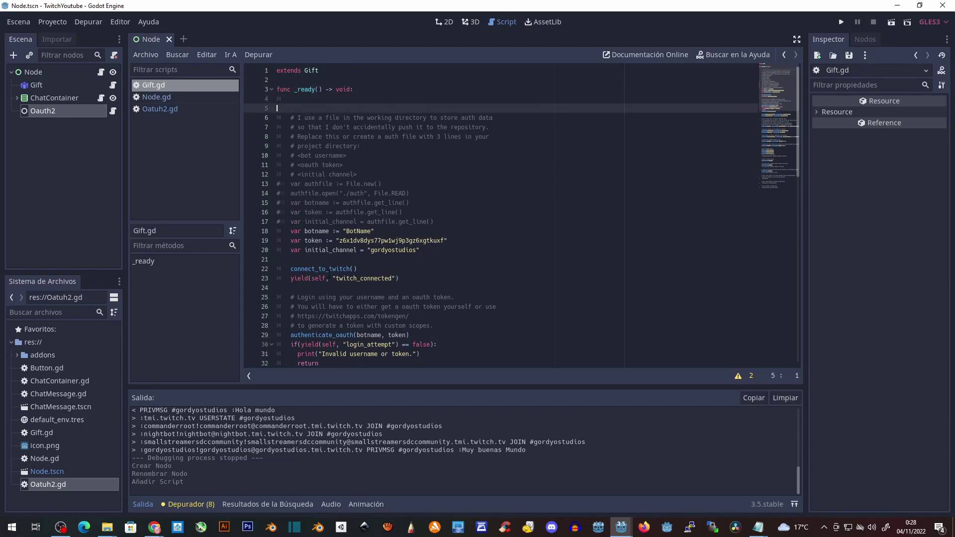
{"action": "key", "text": "Return"}
{"action": "type", "text": "func"}
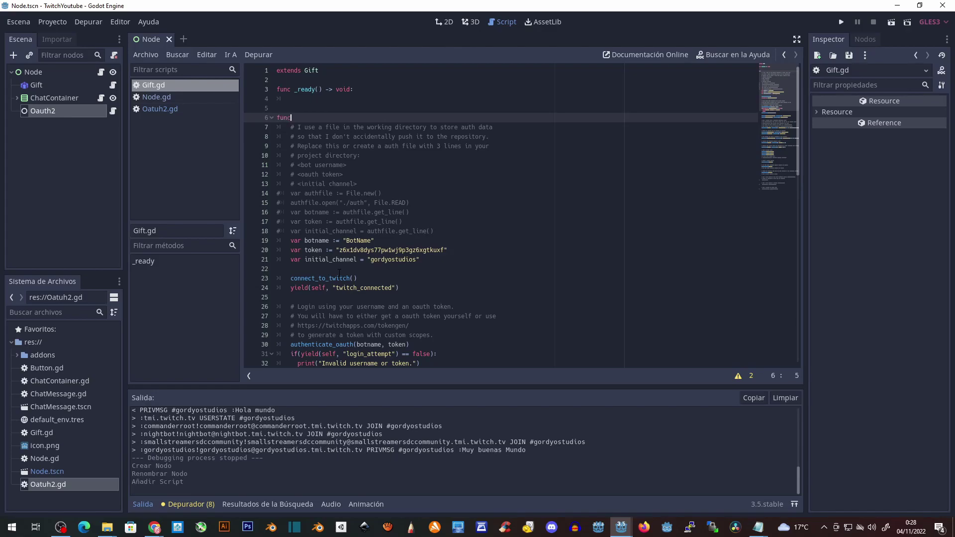
{"action": "type", "text": " conecte"}
{"action": "type", "text": "d_to_"}
{"action": "type", "text": "tw"}
{"action": "type", "text": "i"}
{"action": "type", "text": "tch("}
{"action": "type", "text": ") -"}
{"action": "type", "text": "> vo"}
{"action": "type", "text": "id:"}
Step: Declare var oauth2 and set it to get_parent().get_node("Oauth2") inside _ready
{"action": "left_click", "coordinate": [342, 101]}
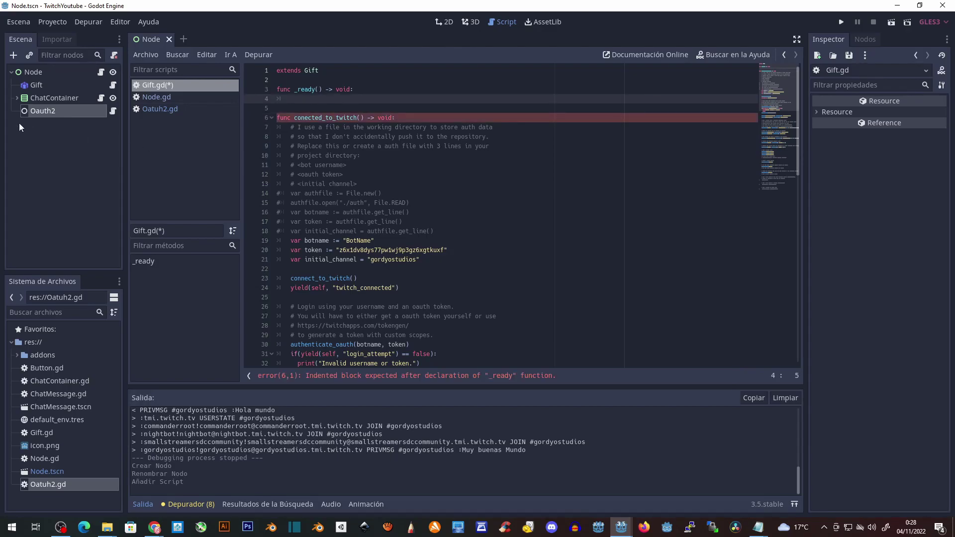
{"action": "left_click", "coordinate": [326, 73]}
{"action": "key", "text": "Return"}
{"action": "key", "text": "Return"}
{"action": "type", "text": "v"}
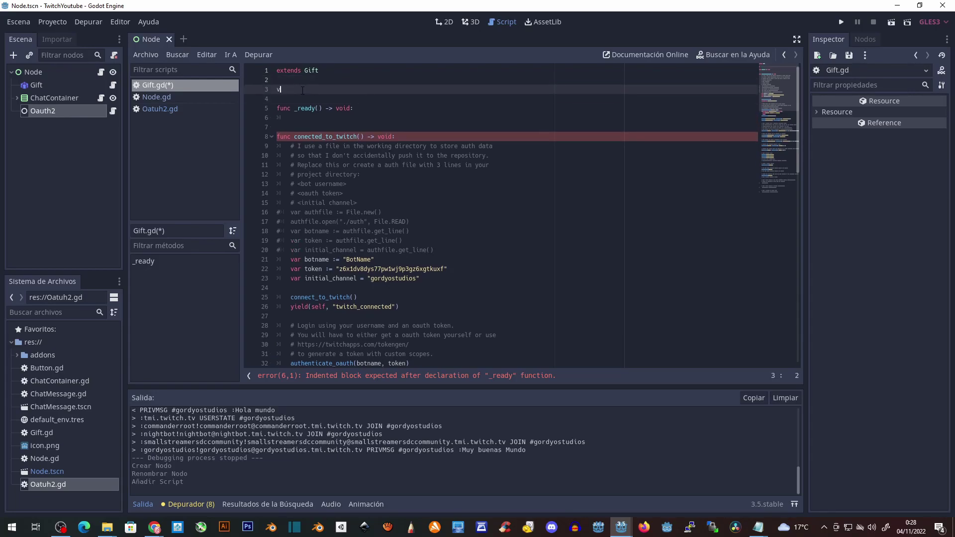
{"action": "type", "text": "ar o"}
{"action": "type", "text": "auth2"}
{"action": "left_click", "coordinate": [315, 117]}
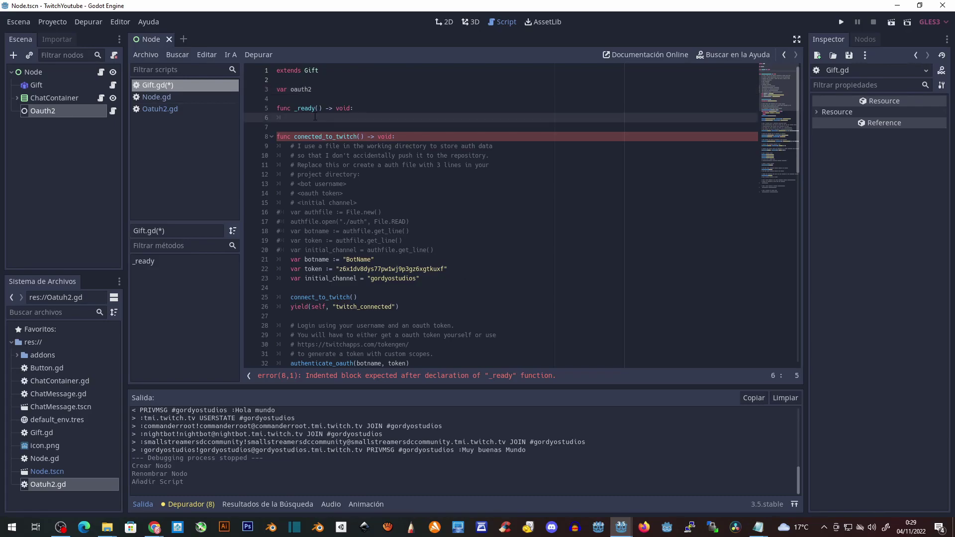
{"action": "type", "text": "oau"}
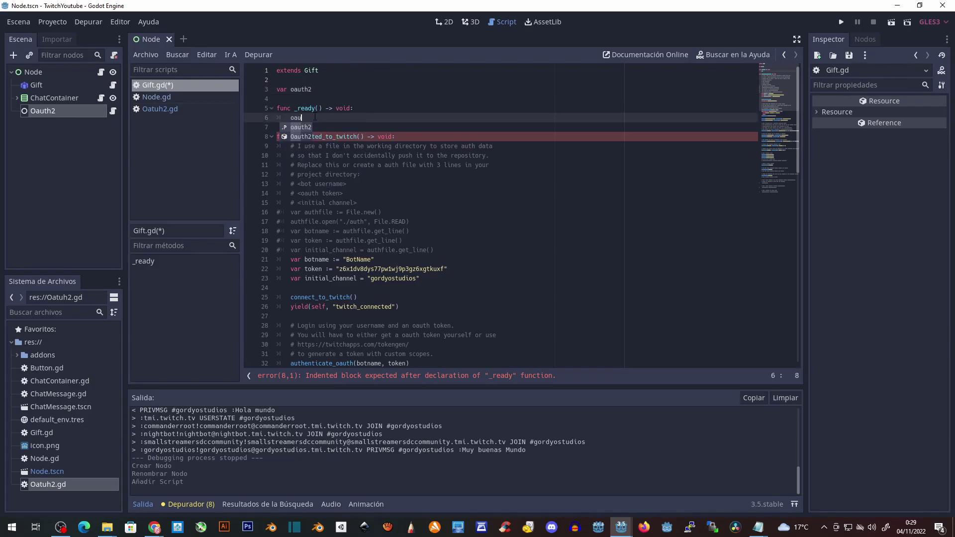
{"action": "type", "text": "th2"}
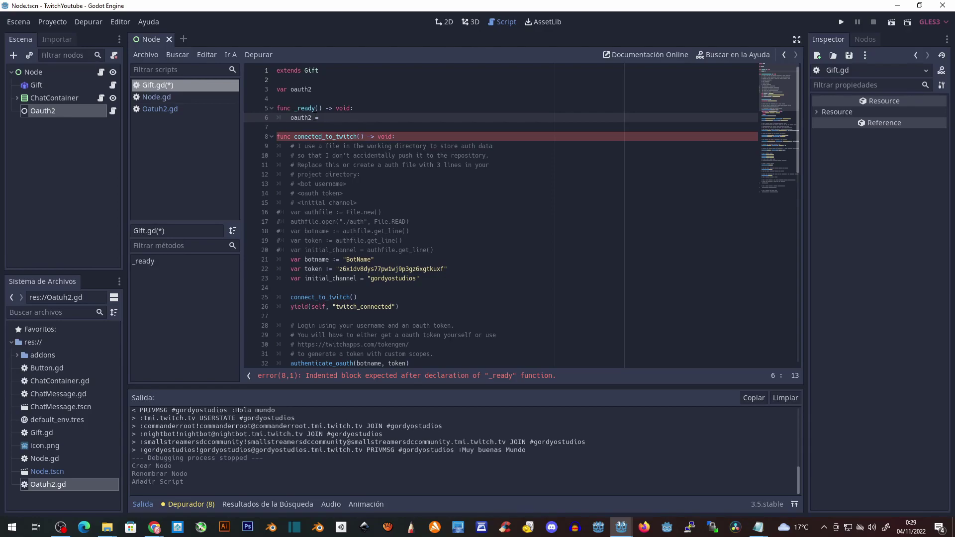
{"action": "type", "text": " = get_"}
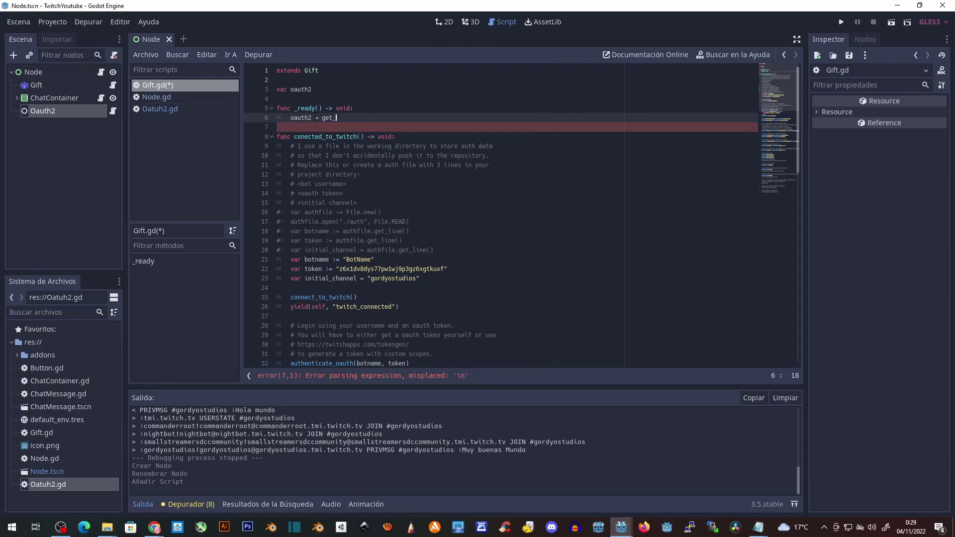
{"action": "type", "text": "parent()."}
{"action": "type", "text": "get_n"}
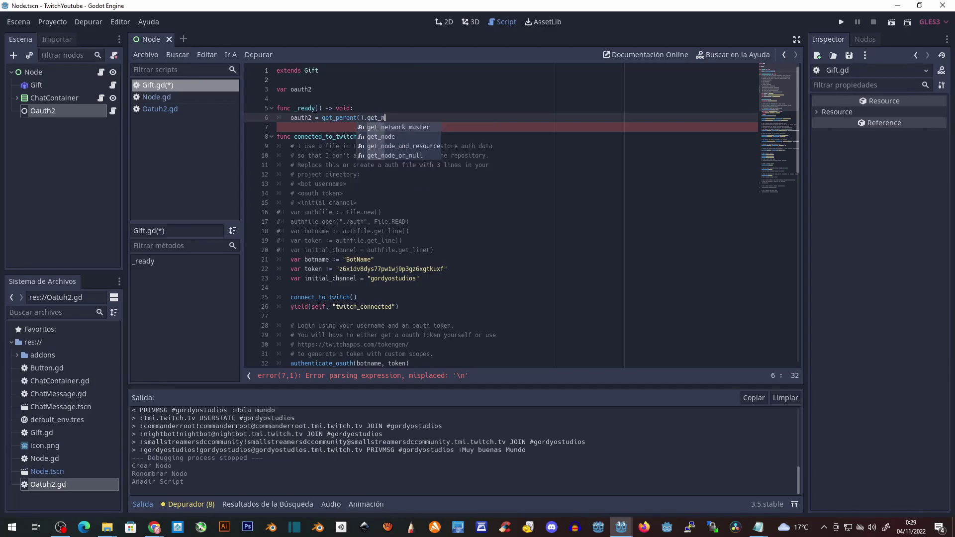
{"action": "key", "text": "Down"}
{"action": "key", "text": "Return"}
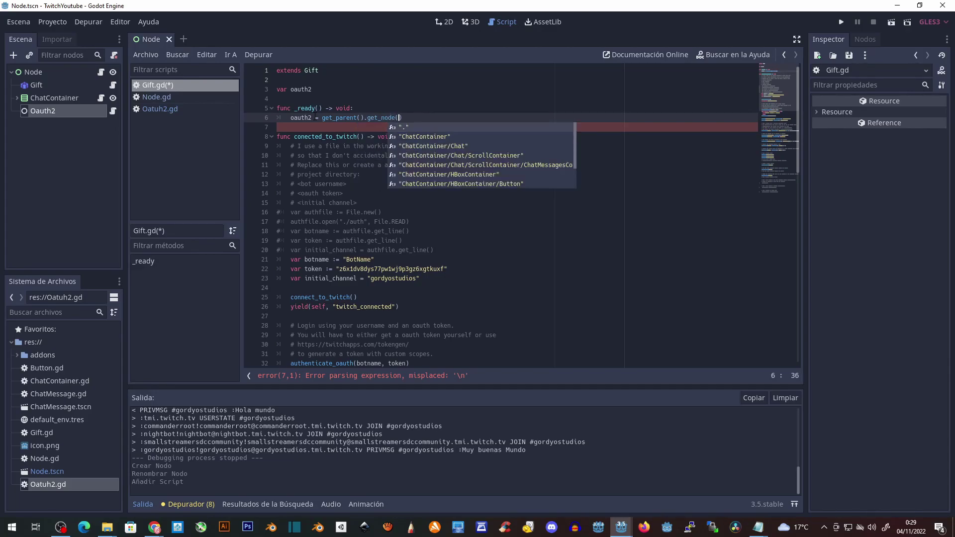
{"action": "type", "text": "\"O"}
{"action": "key", "text": "Return"}
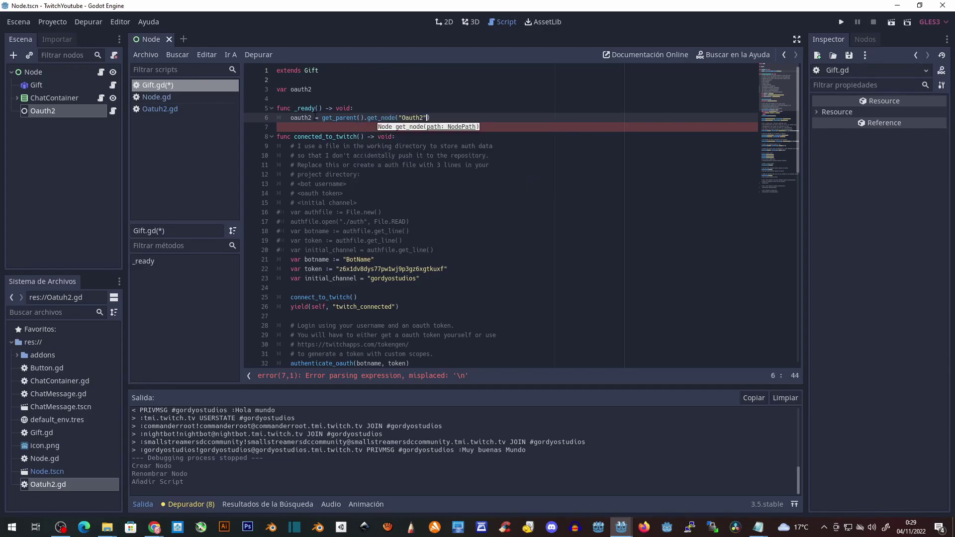
{"action": "type", "text": ")"}
Step: Add oauth2.connect("token_recieved", self, "conected_to_twitch") on the next line with correct quotes
{"action": "key", "text": "Return"}
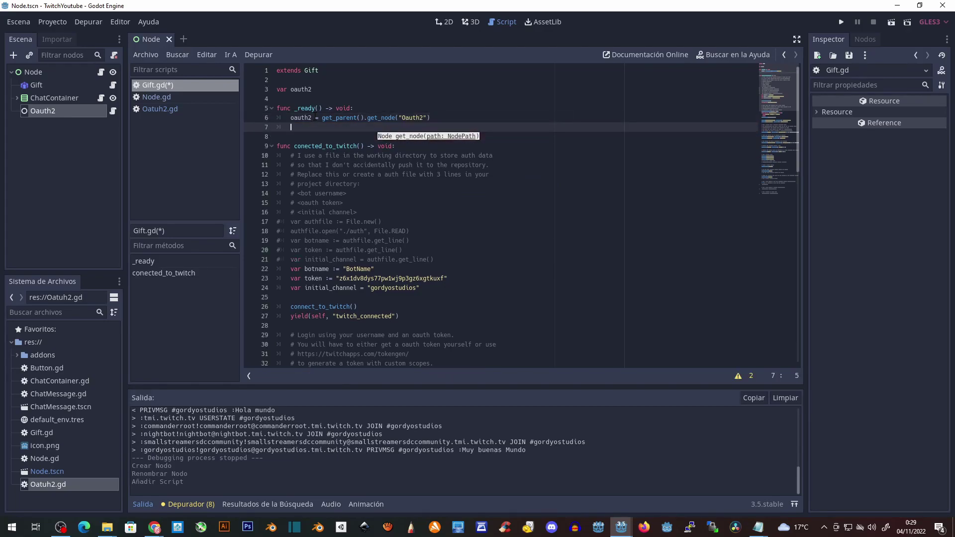
{"action": "type", "text": "o"}
{"action": "key", "text": "Return"}
{"action": "type", "text": "oauth2.co"}
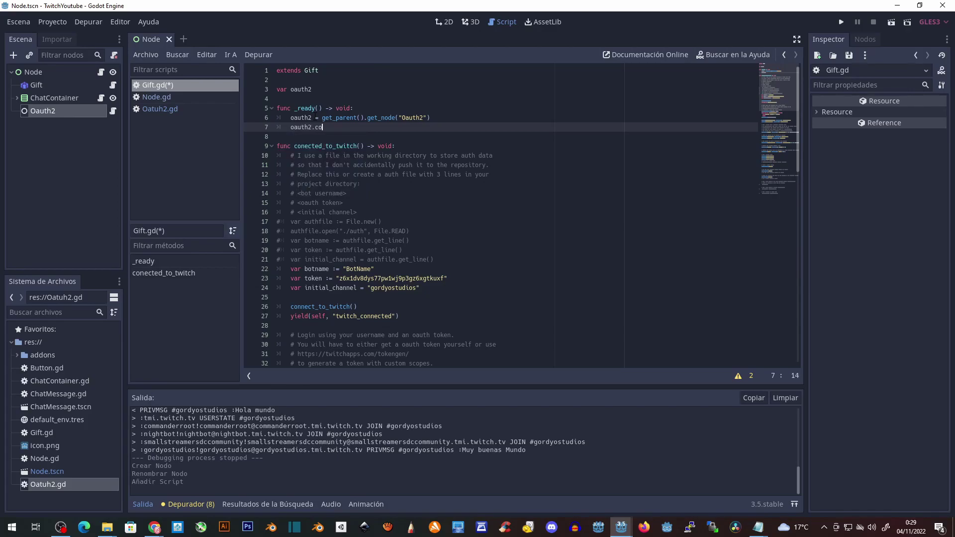
{"action": "key", "text": "Return"}
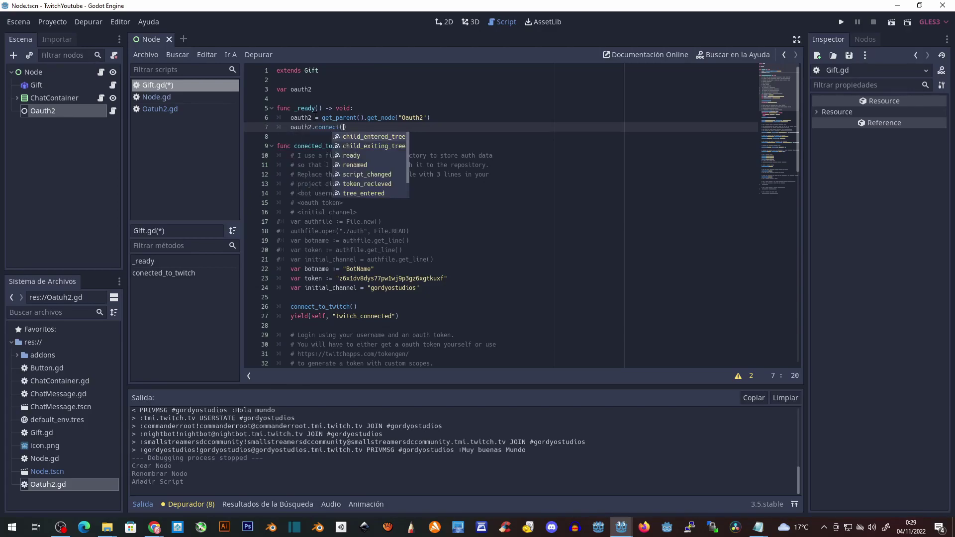
{"action": "key", "text": "Down"}
{"action": "key", "text": "Down"}
{"action": "key", "text": "Down"}
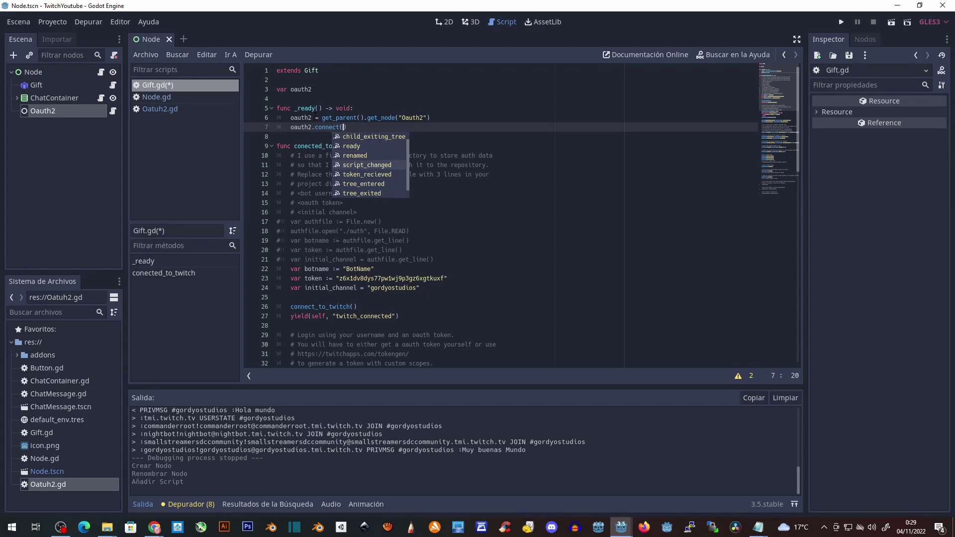
{"action": "key", "text": "Down"}
{"action": "key", "text": "Return"}
{"action": "type", "text": ","}
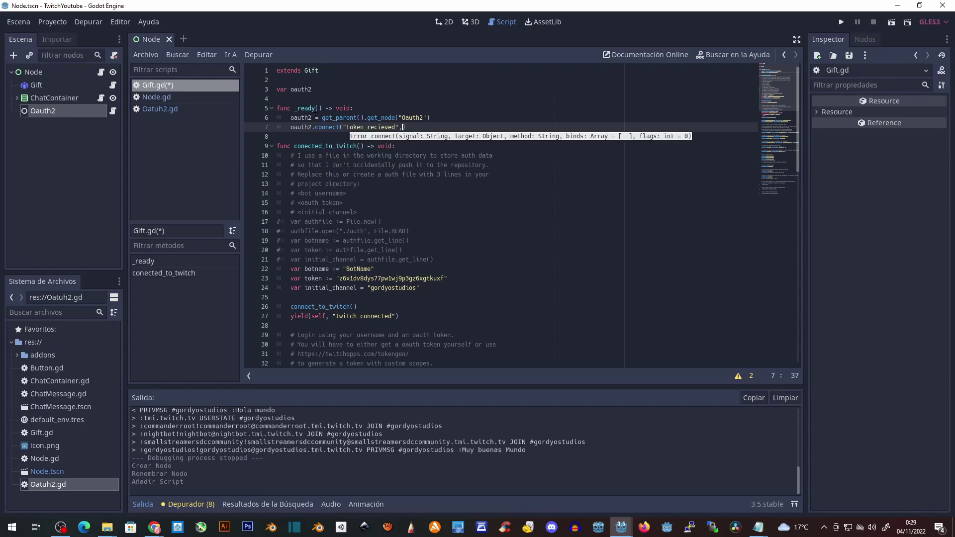
{"action": "type", "text": "selfd"}
{"action": "key", "text": "BackSpace"}
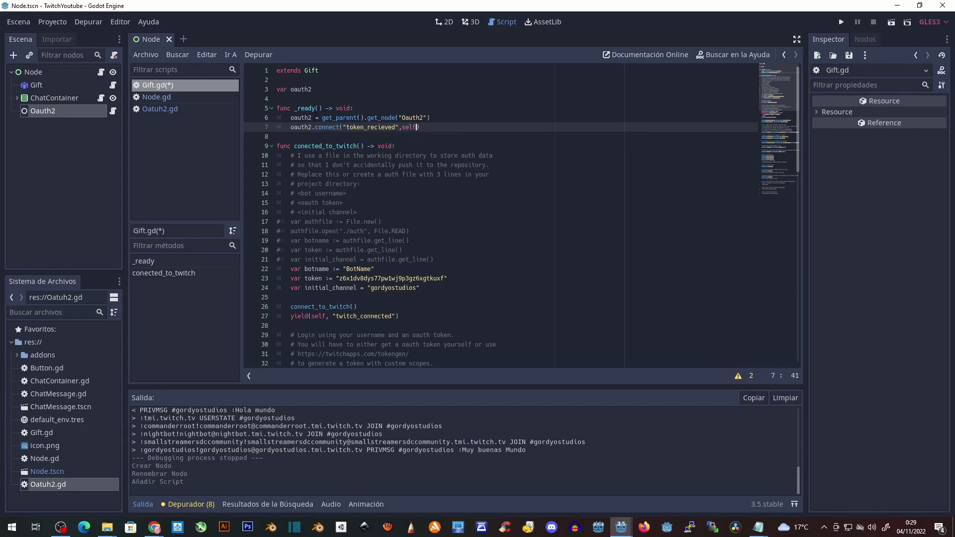
{"action": "type", "text": ","}
{"action": "type", "text": "con"}
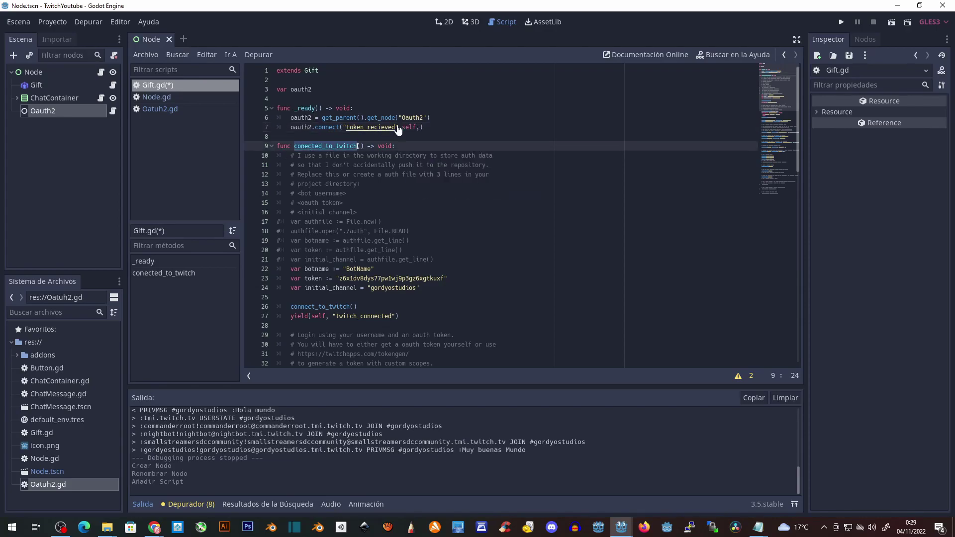
{"action": "key", "text": "Return"}
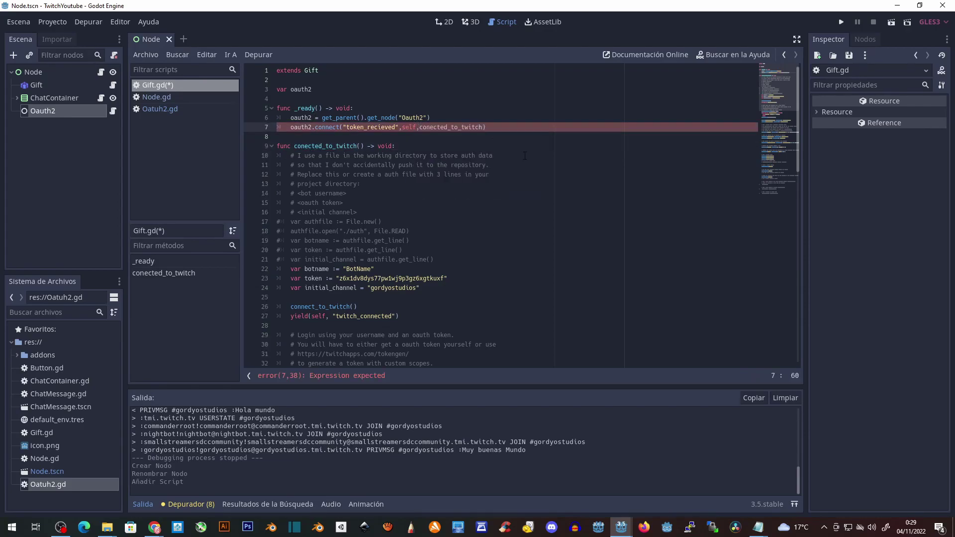
{"action": "type", "text": "\""}
{"action": "key", "text": "Left"}
{"action": "key", "text": "Left"}
{"action": "key", "text": "Left"}
{"action": "type", "text": "\""}
{"action": "key", "text": "Right"}
{"action": "key", "text": "Right"}
{"action": "key", "text": "Right"}
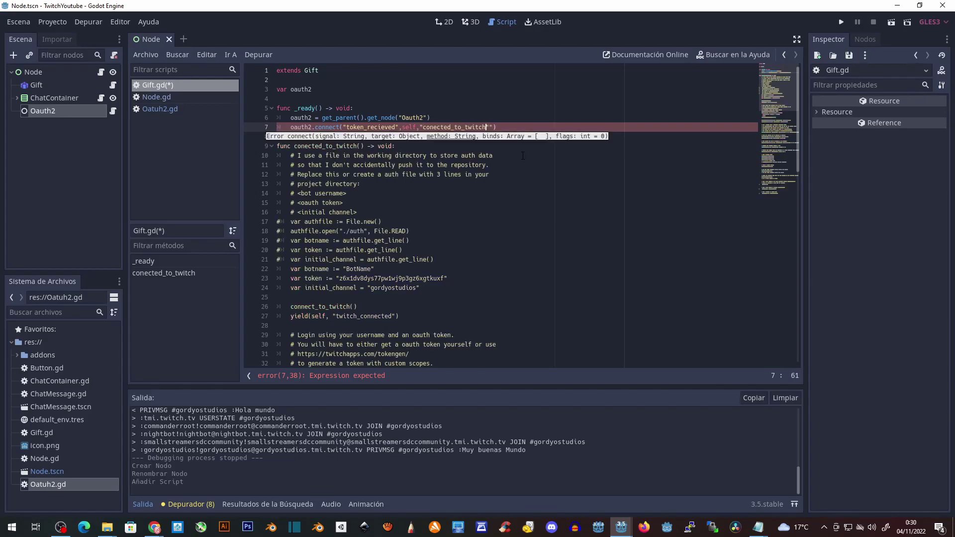
{"action": "type", "text": "\""}
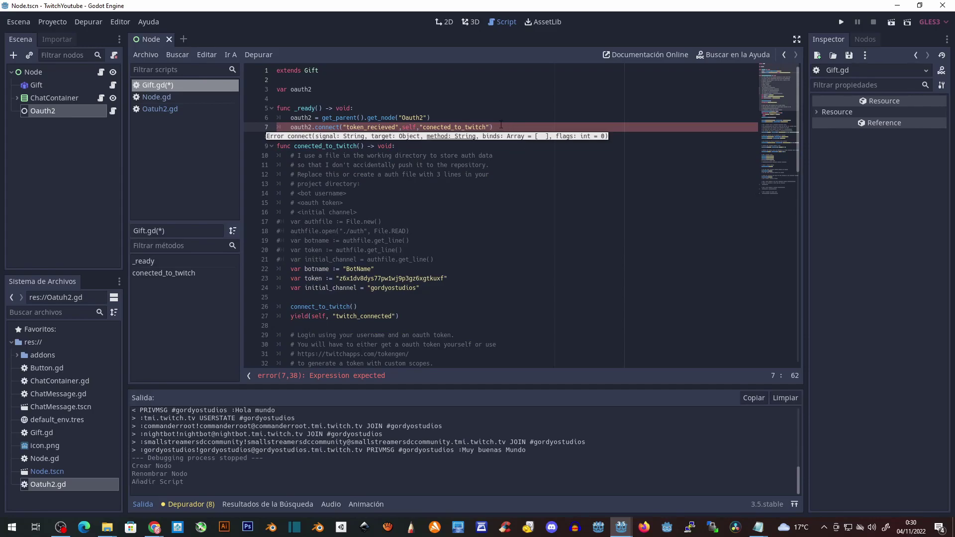
Step: Replace the hardcoded token string on line 23 with oauth2.token and change := to =
{"action": "left_click", "coordinate": [339, 278]}
{"action": "left_click", "coordinate": [336, 278]}
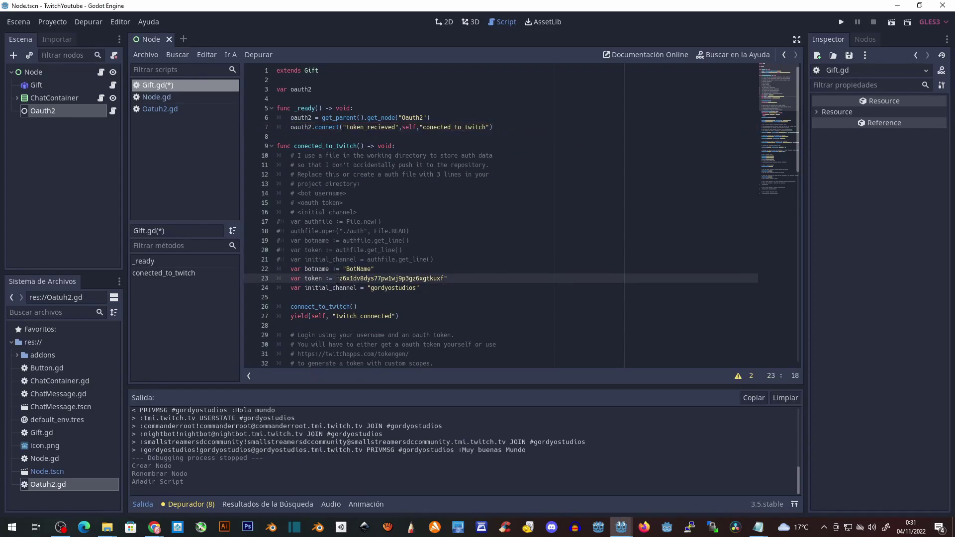
{"action": "left_click_drag", "start_coordinate": [336, 278], "coordinate": [459, 279]}
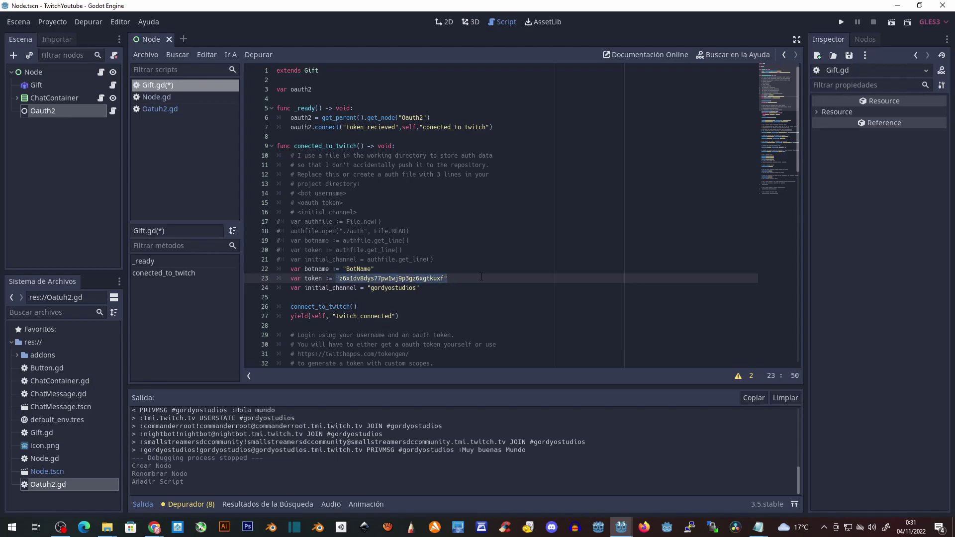
{"action": "type", "text": "oken := oa"}
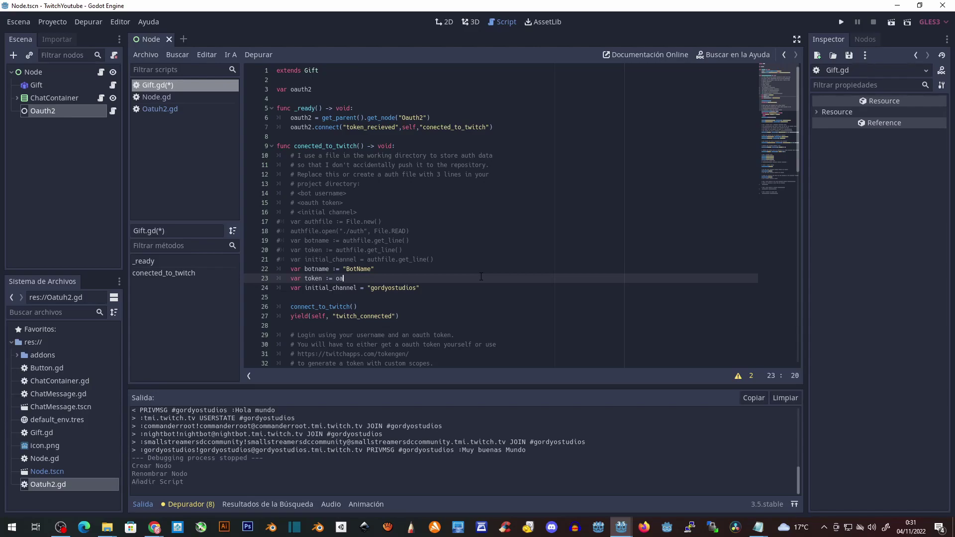
{"action": "type", "text": "uth2.to"}
{"action": "type", "text": "ken"}
{"action": "left_click", "coordinate": [331, 278]}
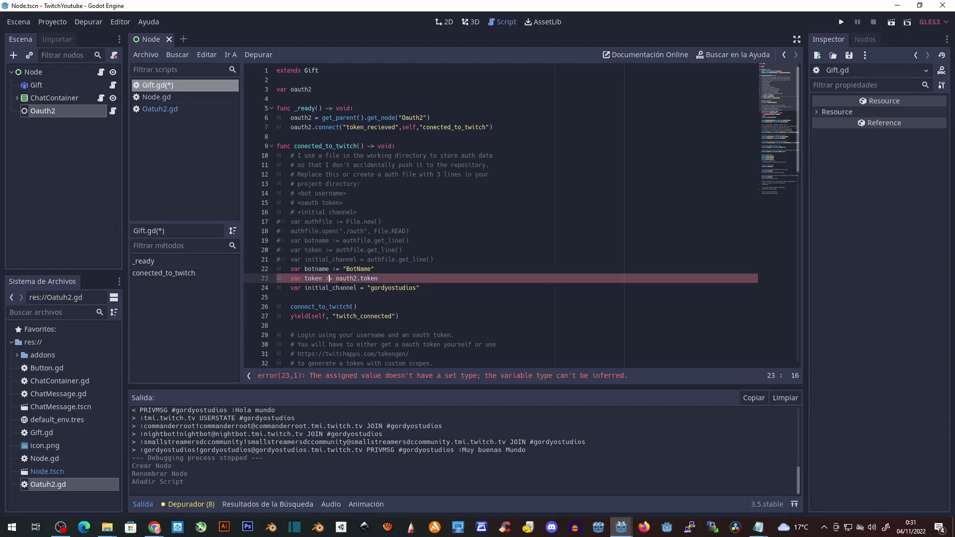
{"action": "key", "text": "BackSpace"}
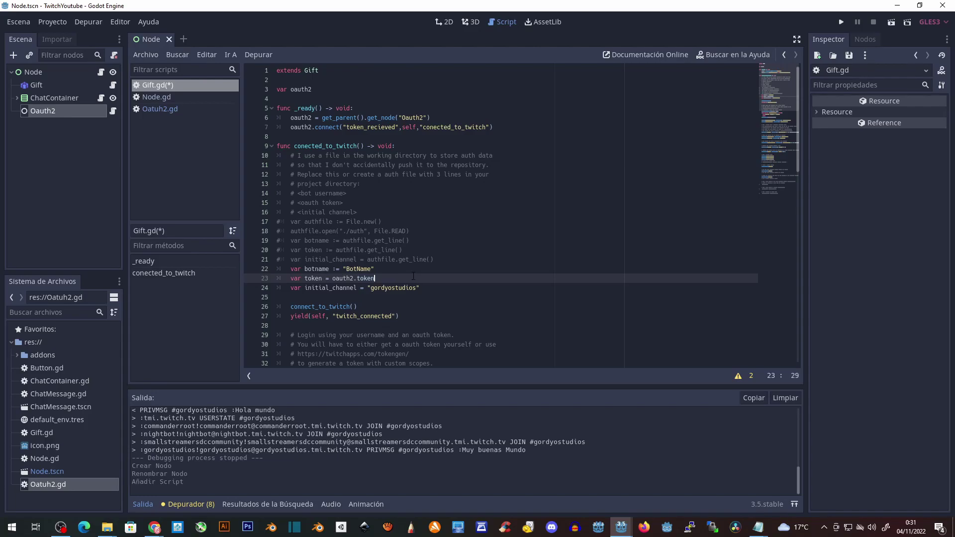
{"action": "left_click_drag", "start_coordinate": [395, 278], "coordinate": [334, 278]}
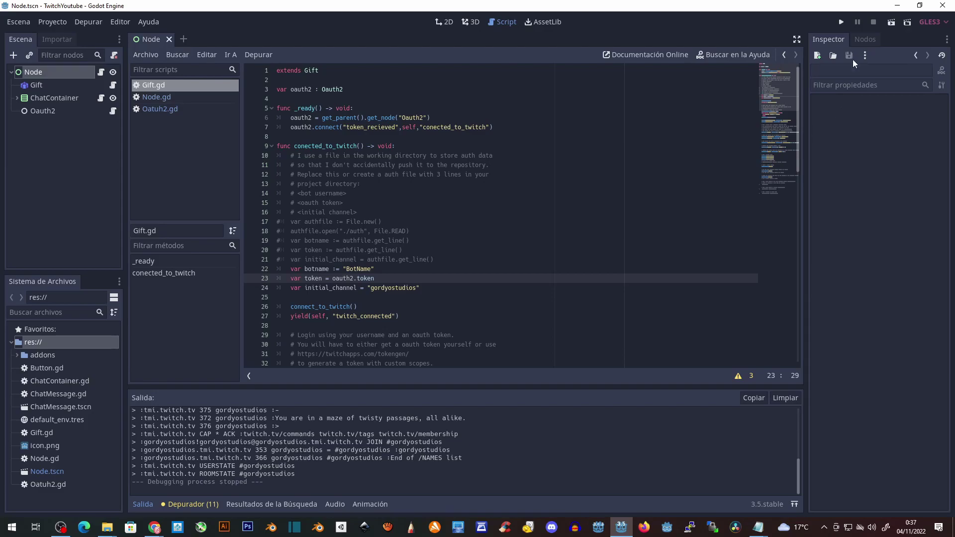
Step: Run the project, leave the browser's Success page, and review the output log's login and channel join
{"action": "left_click", "coordinate": [841, 25]}
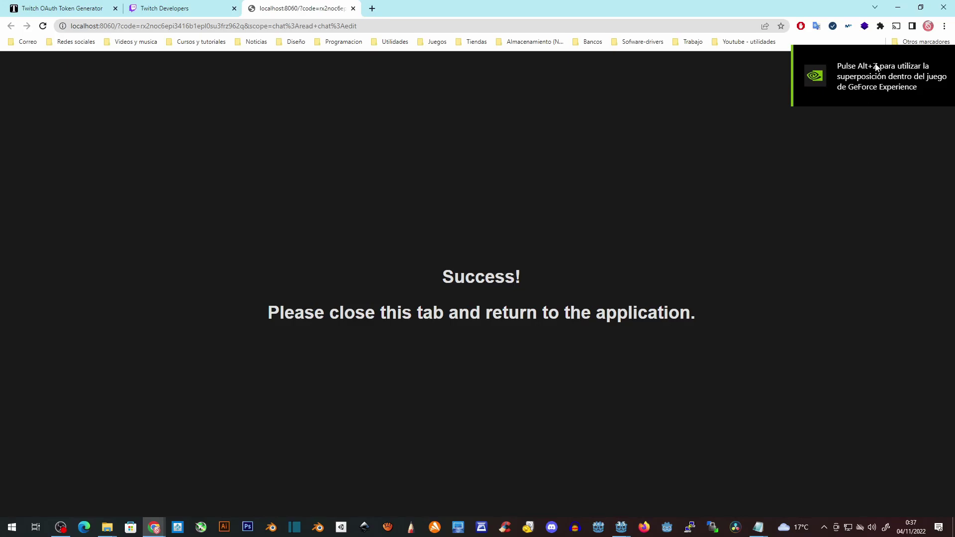
{"action": "left_click", "coordinate": [897, 9]}
{"action": "left_click", "coordinate": [190, 471]}
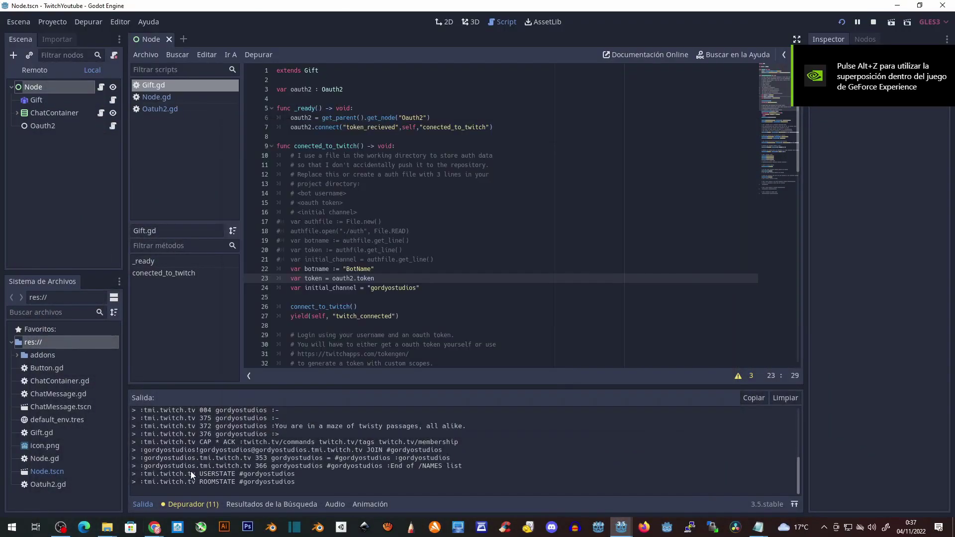
{"action": "scroll", "coordinate": [190, 470], "scroll_direction": "up", "scroll_amount": 1}
{"action": "scroll", "coordinate": [190, 472], "scroll_direction": "up", "scroll_amount": 2}
{"action": "scroll", "coordinate": [191, 459], "scroll_direction": "up", "scroll_amount": 1}
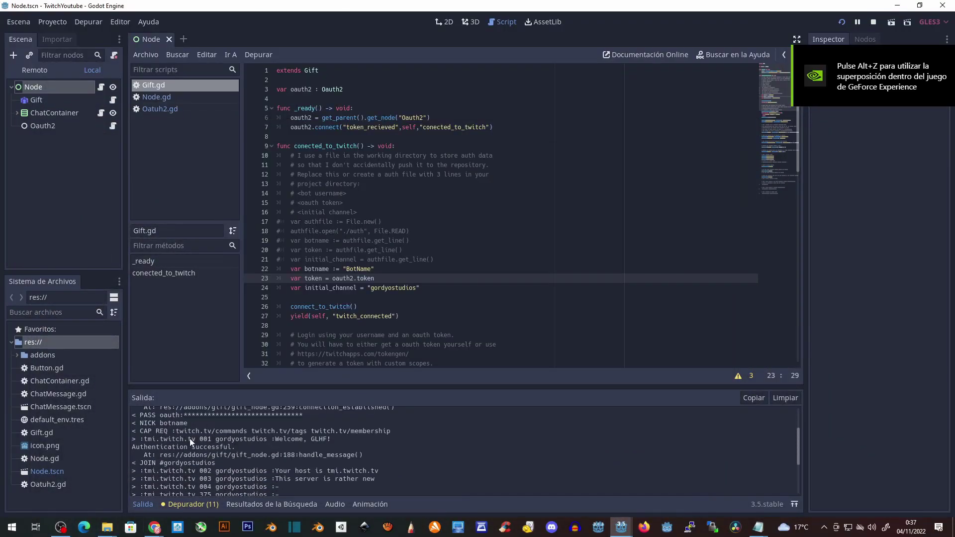
{"action": "scroll", "coordinate": [167, 454], "scroll_direction": "down", "scroll_amount": 1}
{"action": "scroll", "coordinate": [283, 462], "scroll_direction": "down", "scroll_amount": 2}
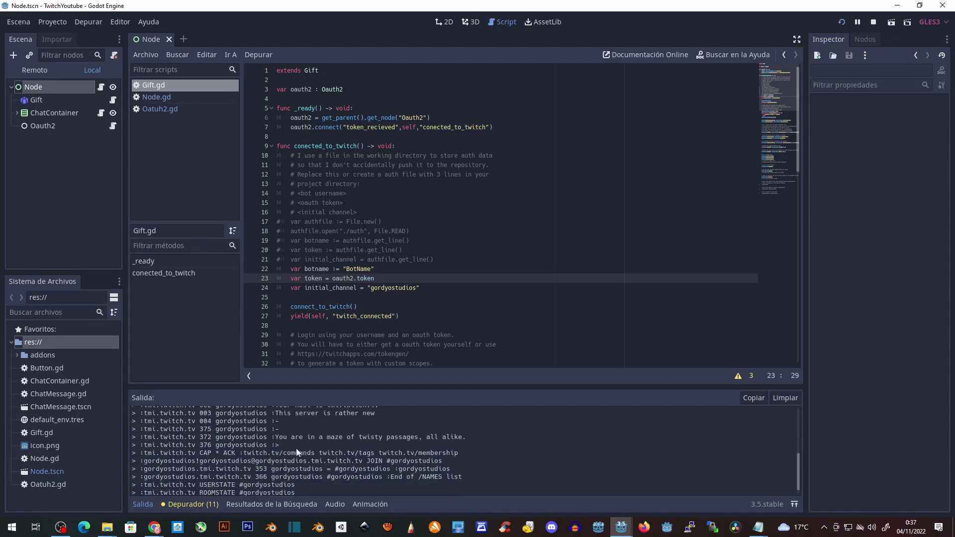
{"action": "scroll", "coordinate": [283, 459], "scroll_direction": "down", "scroll_amount": 1}
Step: Post 'Hola de nuevo' in the Twitch stream chat
{"action": "mouse_move", "coordinate": [154, 527]}
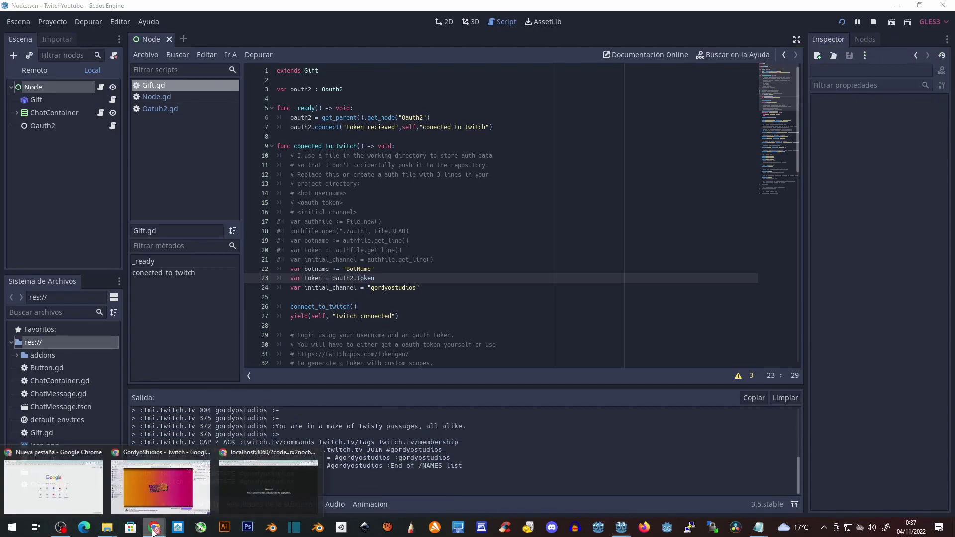
{"action": "left_click", "coordinate": [158, 486]}
{"action": "left_click", "coordinate": [829, 481]}
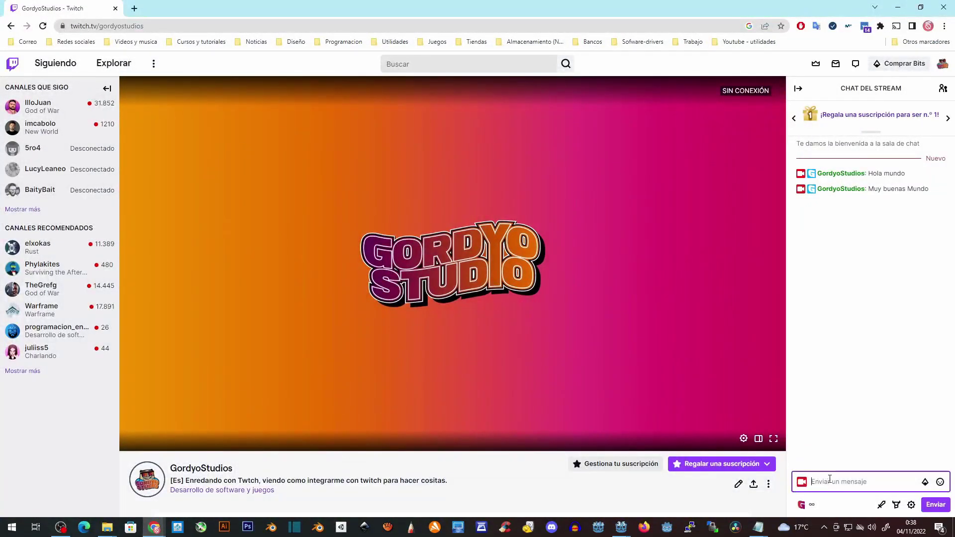
{"action": "type", "text": "hol"}
{"action": "key", "text": "BackSpace"}
{"action": "key", "text": "BackSpace"}
{"action": "key", "text": "BackSpace"}
{"action": "type", "text": "Hola de"}
{"action": "type", "text": " nuevo"}
{"action": "key", "text": "BackSpace"}
{"action": "key", "text": "BackSpace"}
{"action": "key", "text": "BackSpace"}
{"action": "type", "text": "evo"}
{"action": "left_click", "coordinate": [933, 506]}
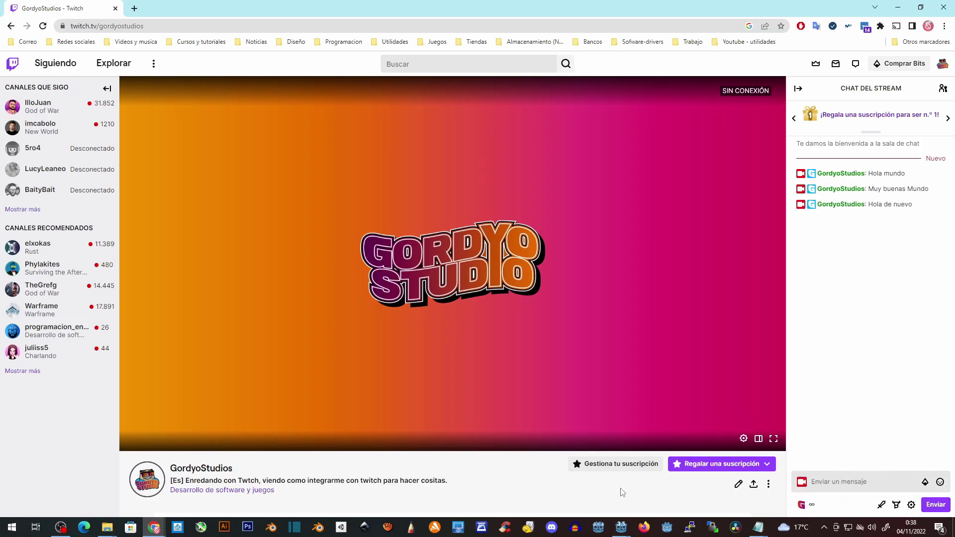
Step: Send 'Como estas' to Twitch chat from the debug app, then minimize both windows
{"action": "mouse_move", "coordinate": [621, 527]}
{"action": "left_click", "coordinate": [693, 491]}
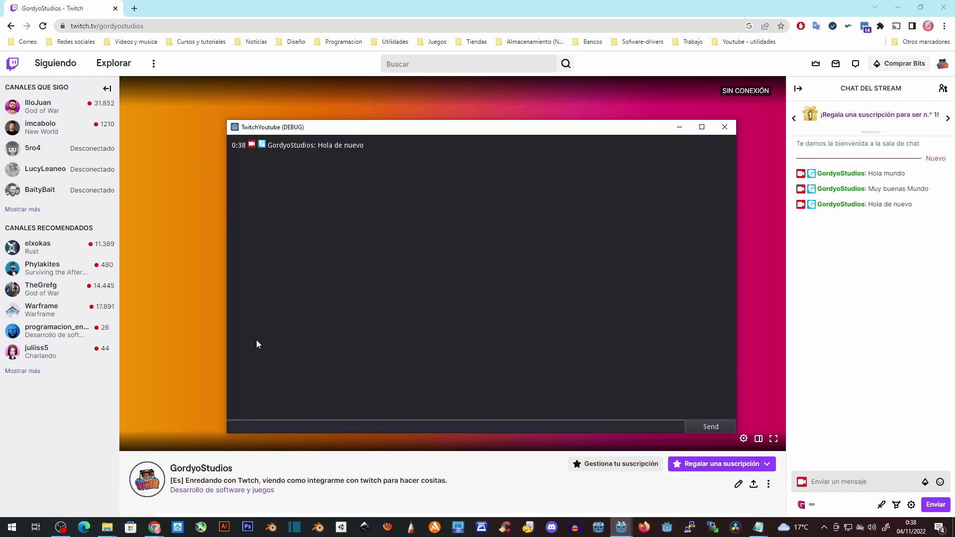
{"action": "left_click", "coordinate": [253, 422]}
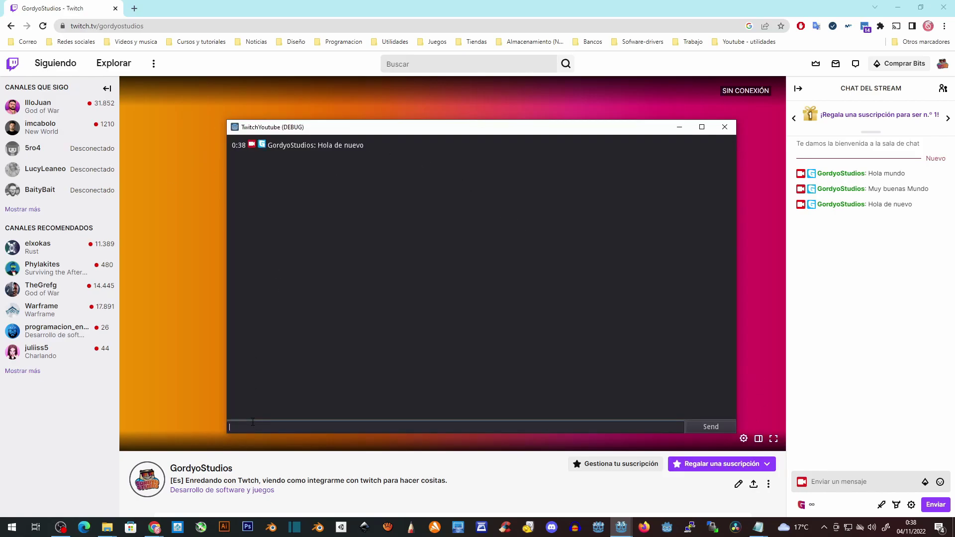
{"action": "type", "text": "Como "}
{"action": "type", "text": "estas"}
{"action": "left_click", "coordinate": [709, 425]}
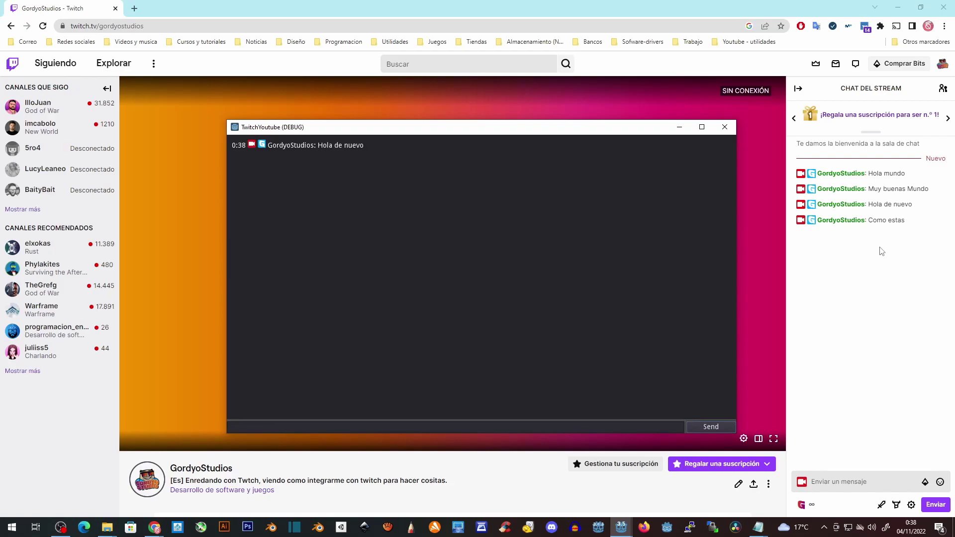
{"action": "left_click", "coordinate": [680, 127]}
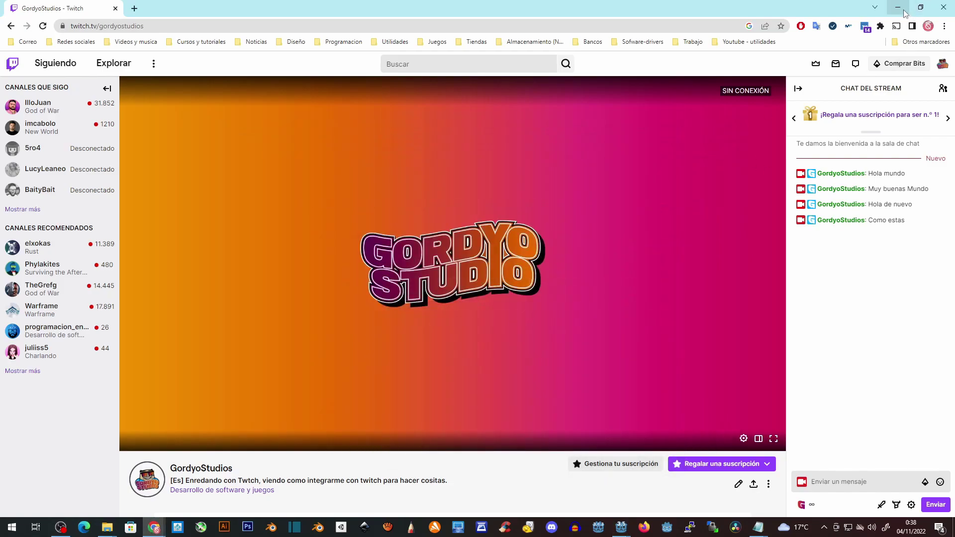
{"action": "left_click", "coordinate": [903, 10]}
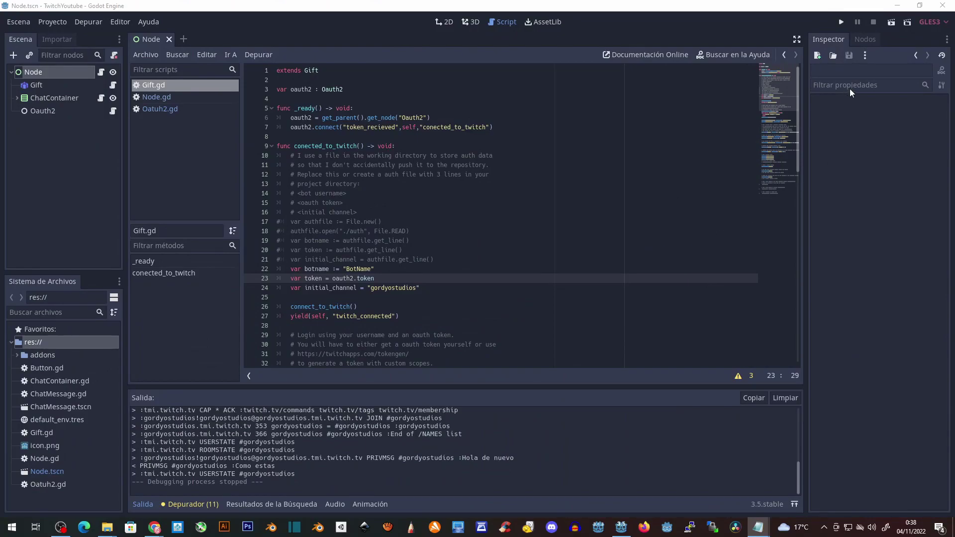
Step: Add an HTML5 export preset via Proyecto > Exportar and launch the one-click HTML5 web build
{"action": "left_click", "coordinate": [56, 23]}
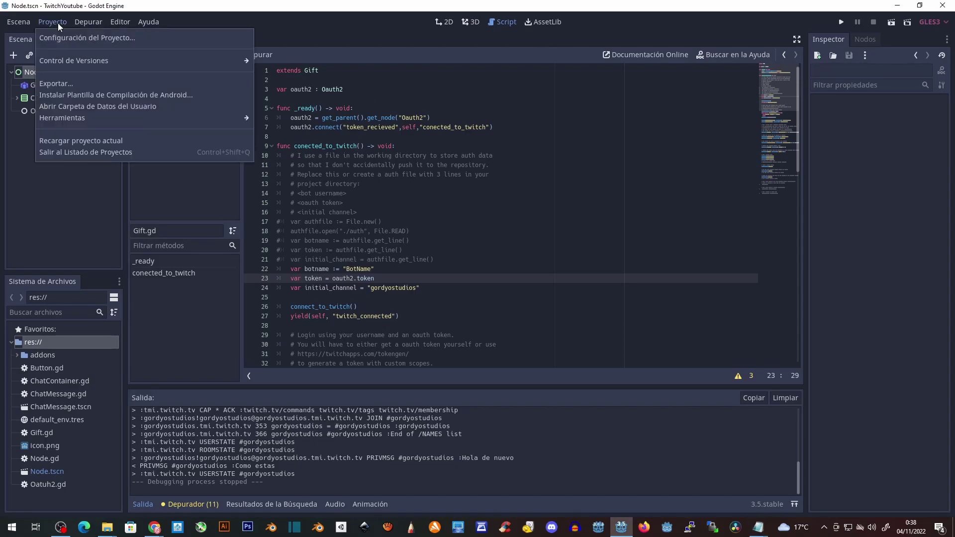
{"action": "left_click", "coordinate": [69, 84]}
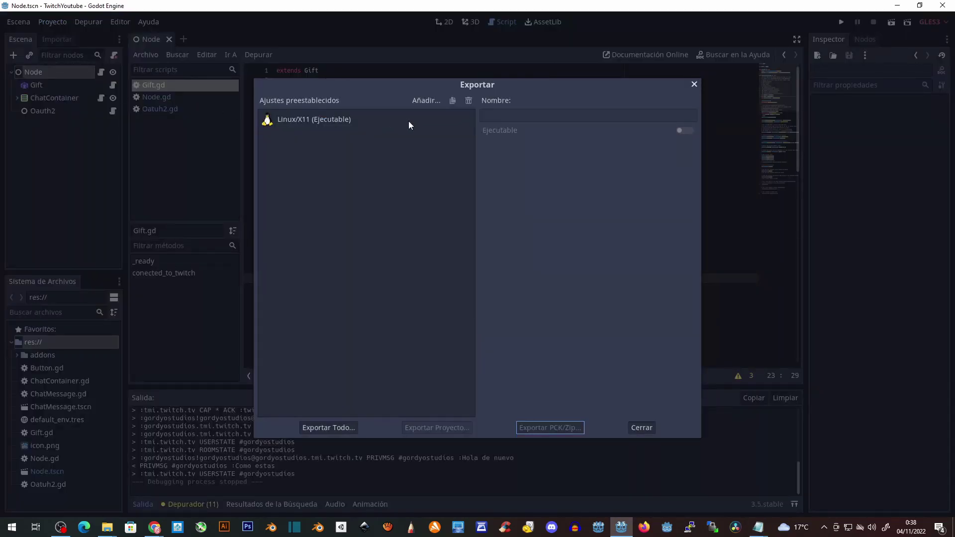
{"action": "left_click", "coordinate": [425, 101]}
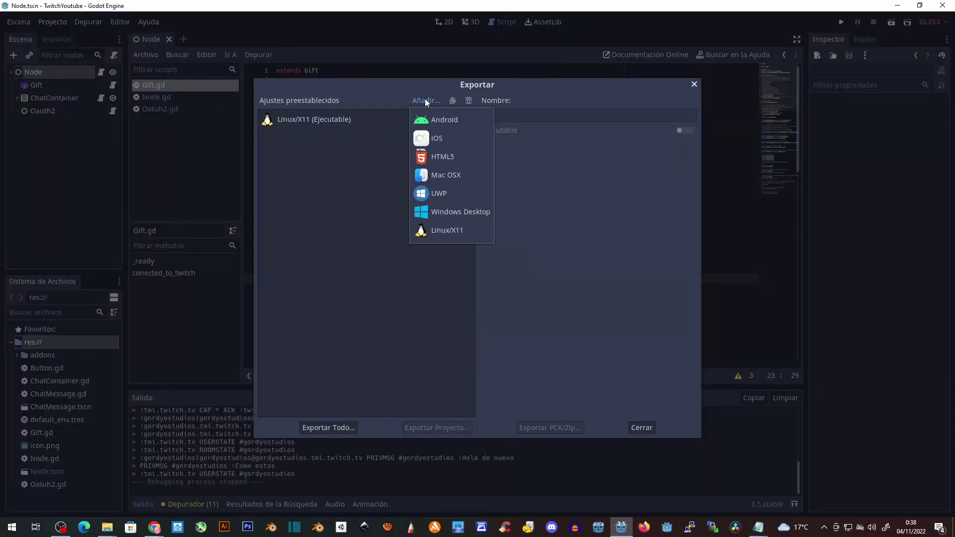
{"action": "left_click", "coordinate": [443, 156]}
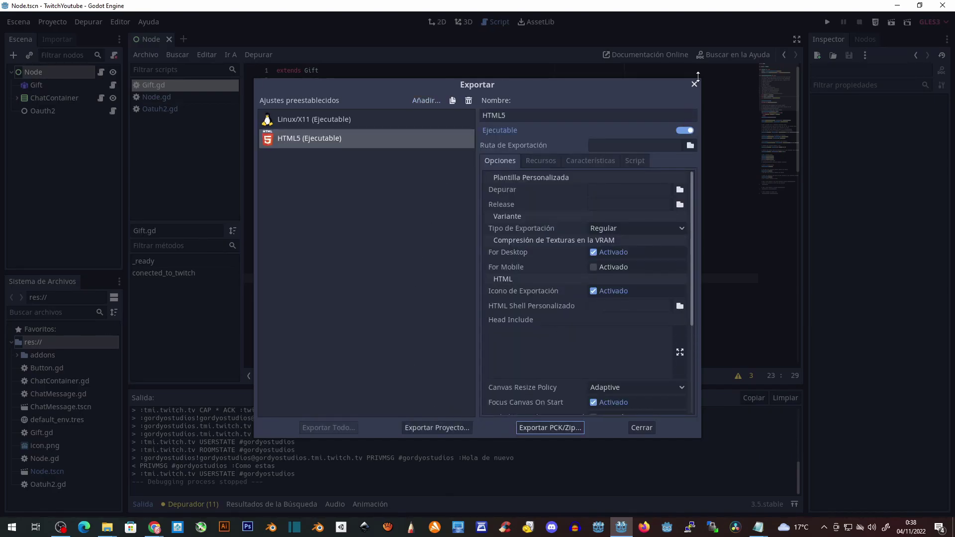
{"action": "left_click", "coordinate": [695, 86]}
{"action": "left_click", "coordinate": [878, 24]}
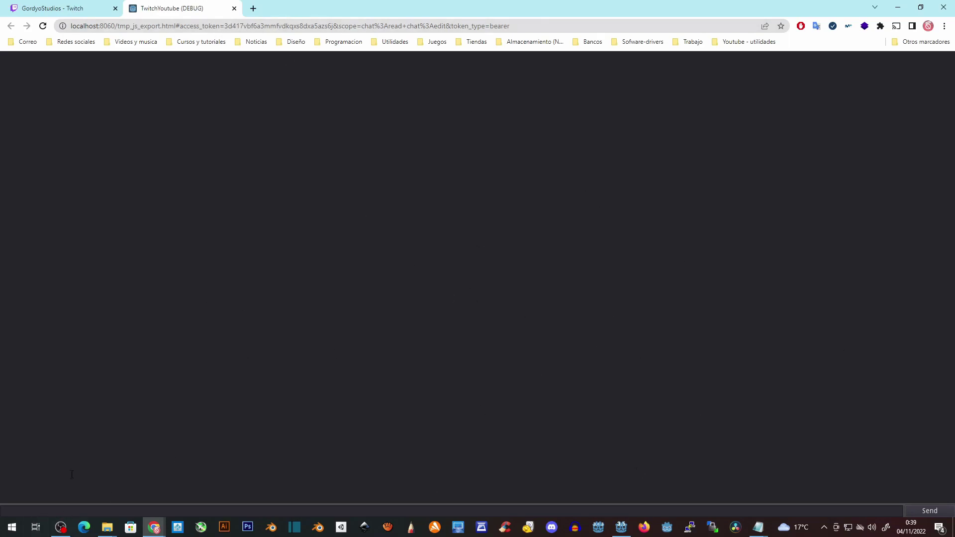
Step: Send 'Hola desde web' to Twitch chat from the web app and move the browser aside
{"action": "left_click", "coordinate": [62, 515]}
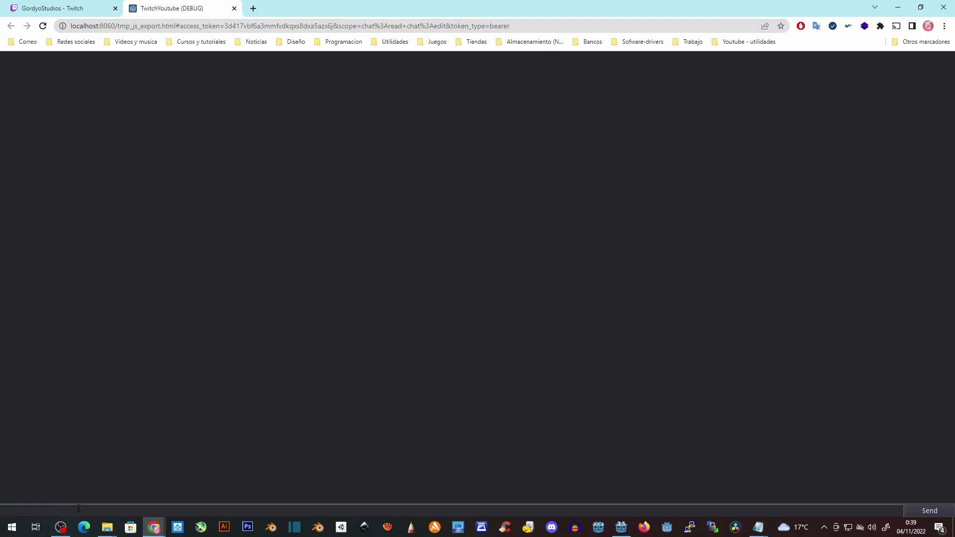
{"action": "type", "text": "Hola desde web"}
{"action": "left_click", "coordinate": [929, 511]}
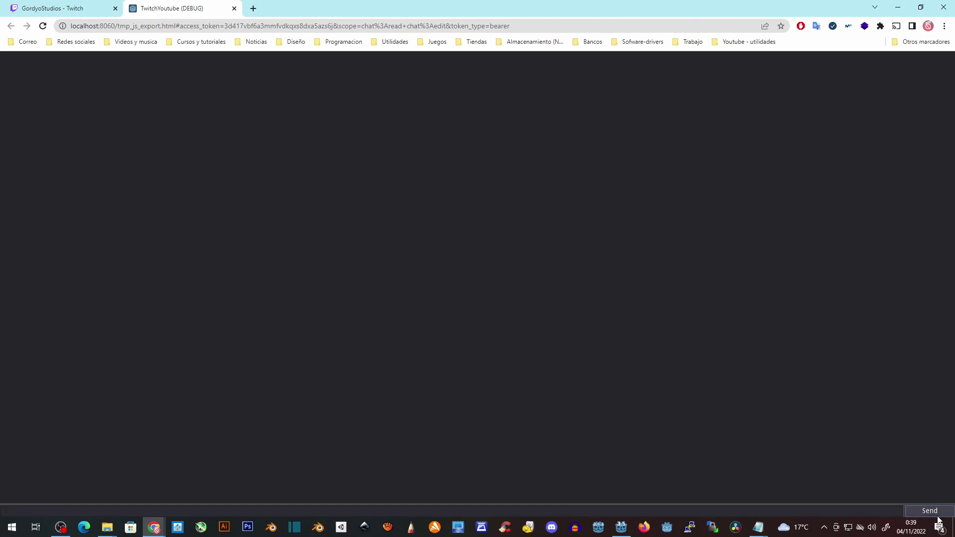
{"action": "left_click_drag", "start_coordinate": [868, 5], "coordinate": [166, 57]}
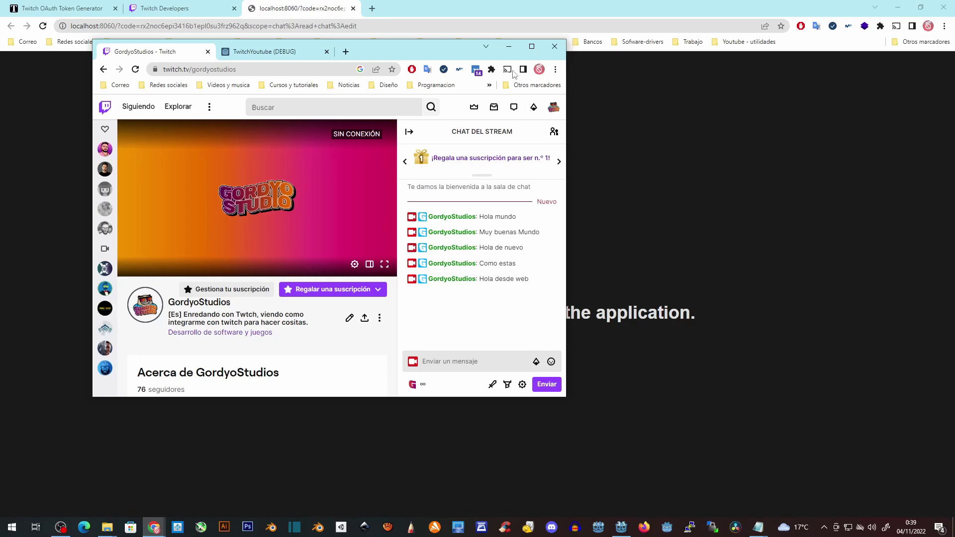
Step: Post 'Hola desde twitch' in the Twitch stream chat
{"action": "left_click", "coordinate": [445, 365]}
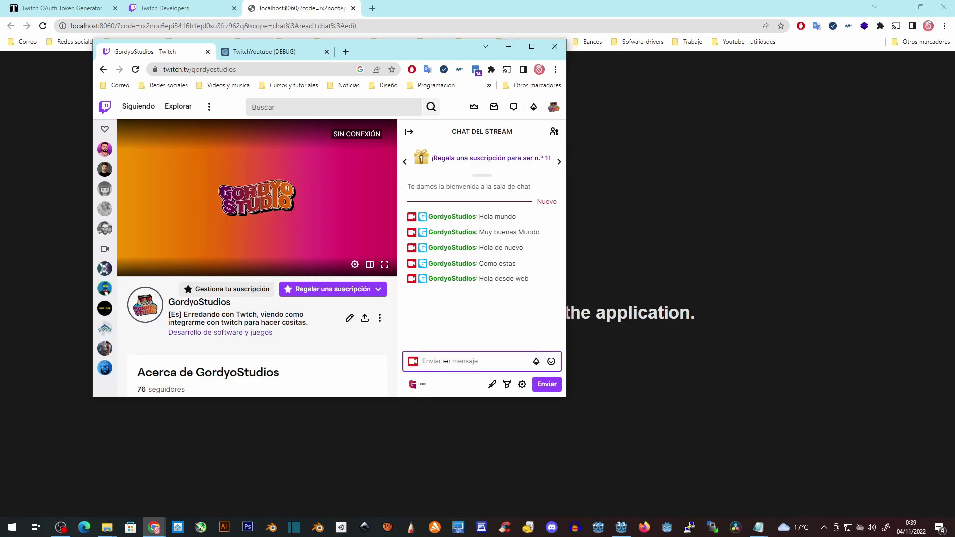
{"action": "type", "text": "Hola desde "}
{"action": "type", "text": "twitch"}
{"action": "key", "text": "Return"}
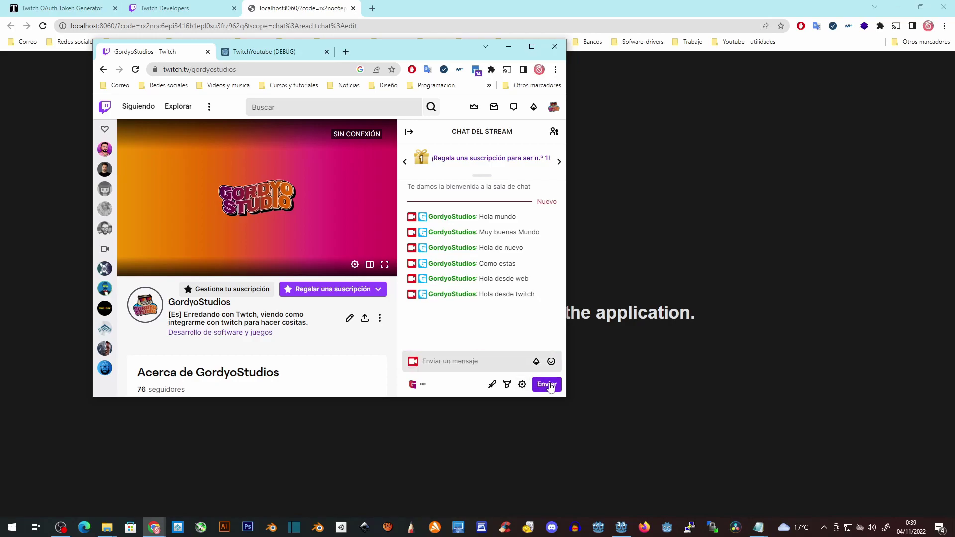
Step: Check the running app's DEBUG page, then close it
{"action": "left_click", "coordinate": [265, 54]}
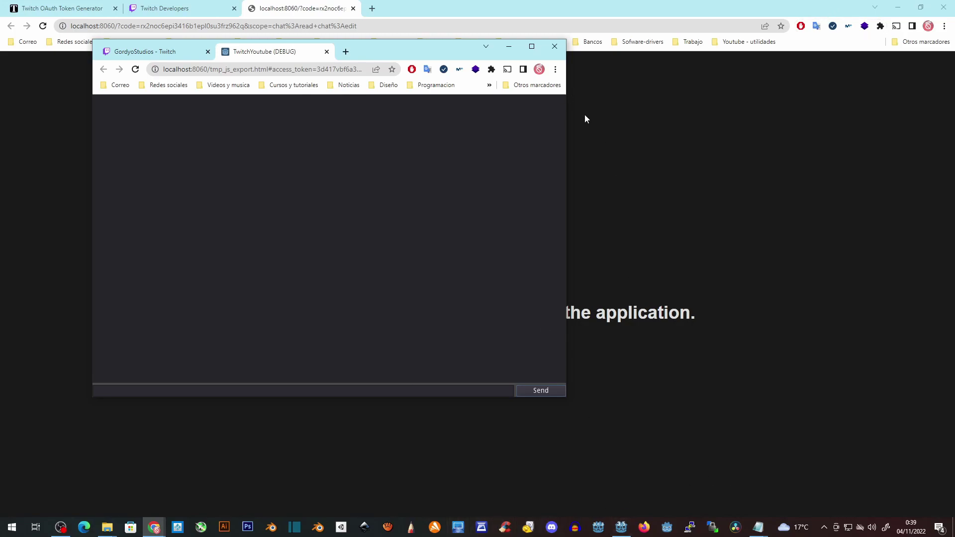
{"action": "left_click", "coordinate": [326, 51]}
{"action": "left_click", "coordinate": [621, 528]}
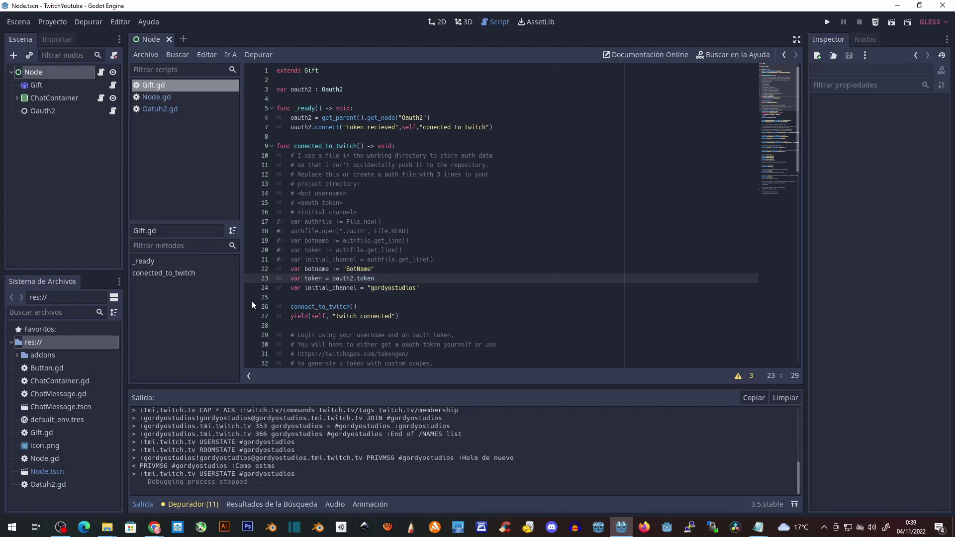
Step: In ChatContainer.gd, comment out put_chat's badge and emote code on lines 7–21 with Ctrl+K
{"action": "left_click", "coordinate": [101, 72]}
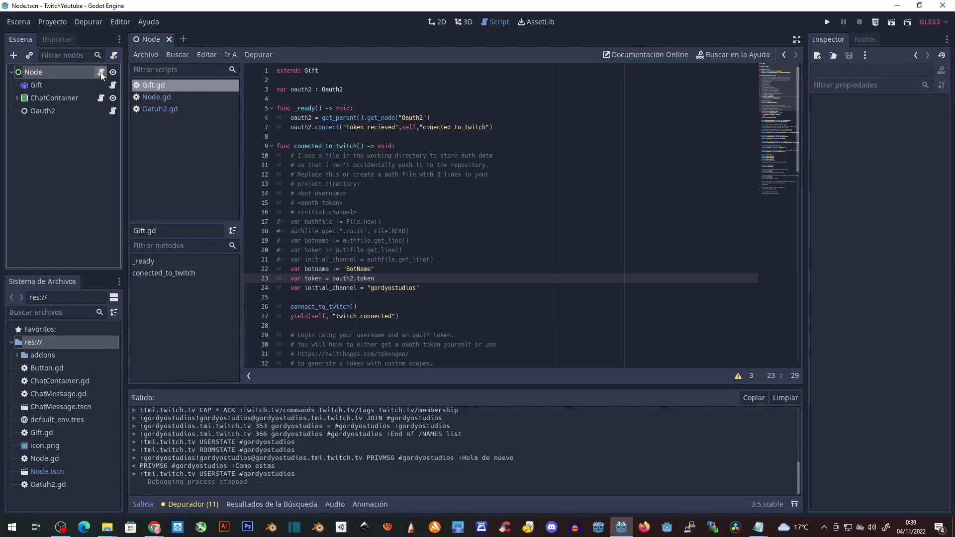
{"action": "left_click", "coordinate": [101, 99]}
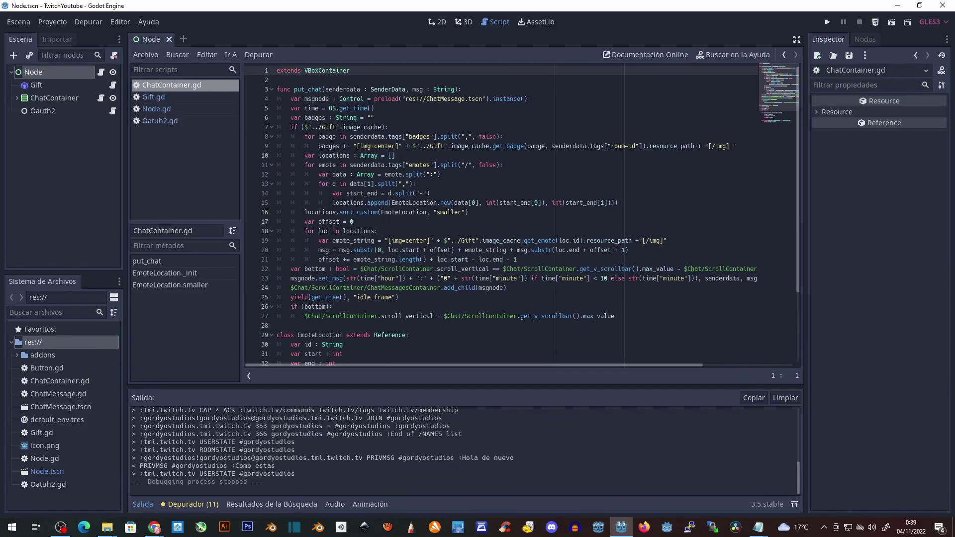
{"action": "mouse_move", "coordinate": [290, 126]}
{"action": "left_mouse_down"}
{"action": "mouse_move", "coordinate": [398, 194]}
{"action": "mouse_move", "coordinate": [430, 259]}
{"action": "left_mouse_up"}
{"action": "left_click_drag", "start_coordinate": [529, 259], "coordinate": [290, 130]}
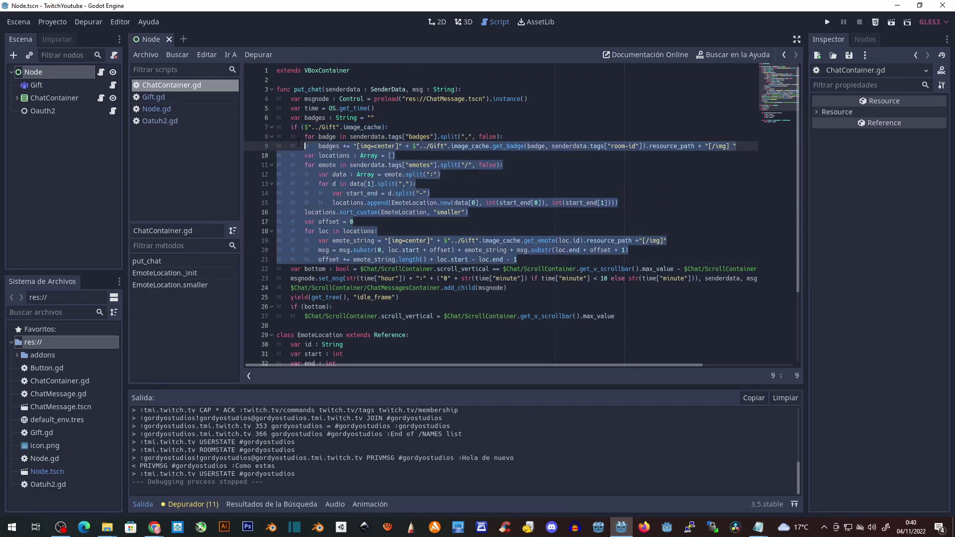
{"action": "left_click", "coordinate": [528, 259]}
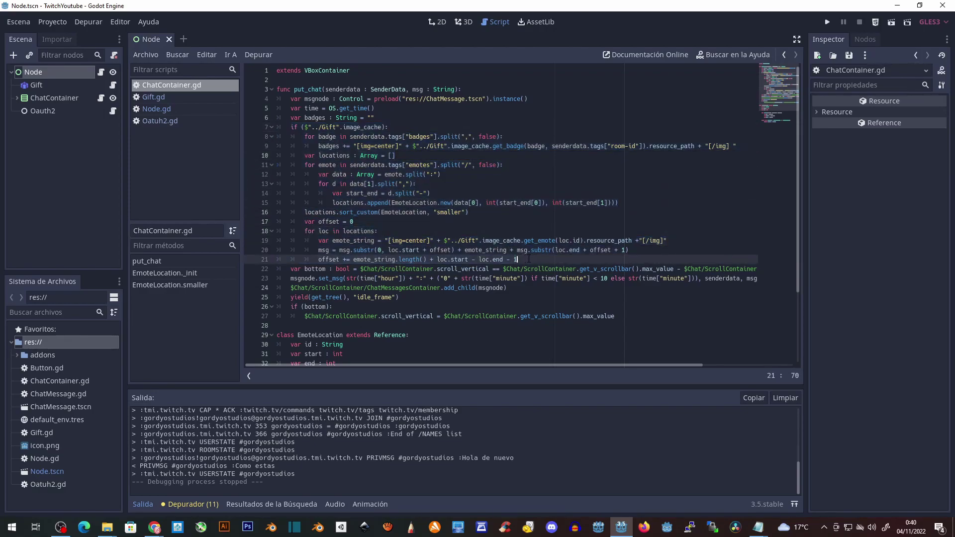
{"action": "left_click_drag", "start_coordinate": [572, 262], "coordinate": [291, 127]}
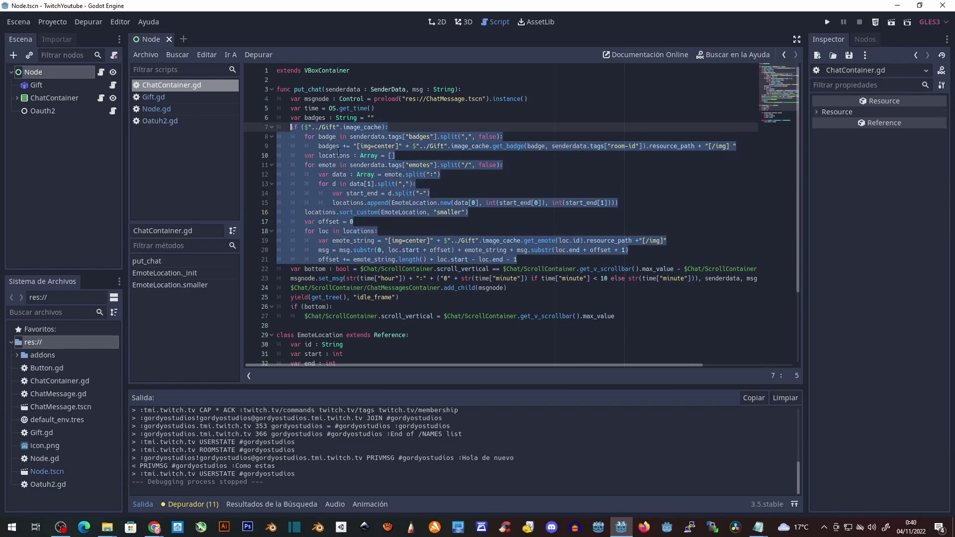
{"action": "key", "text": "ctrl+k"}
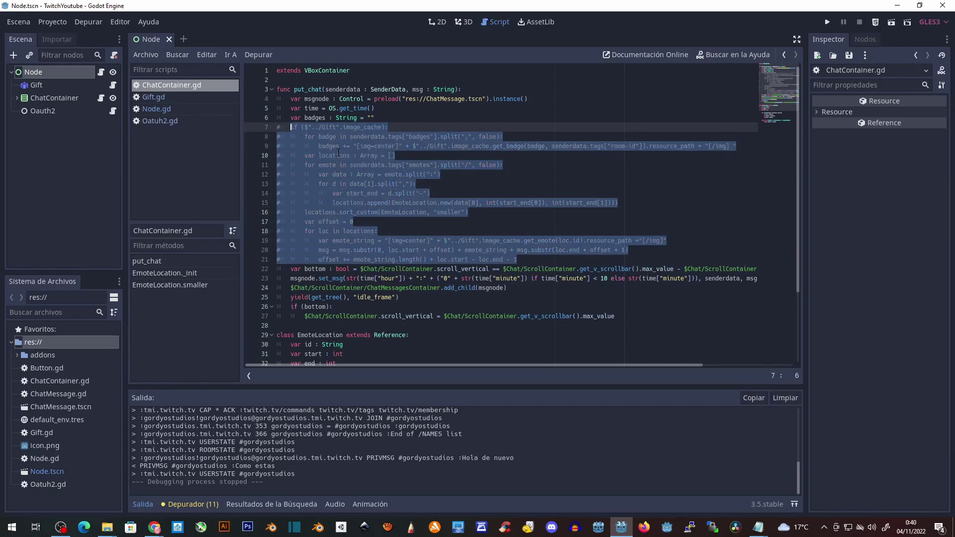
{"action": "left_click", "coordinate": [364, 127]}
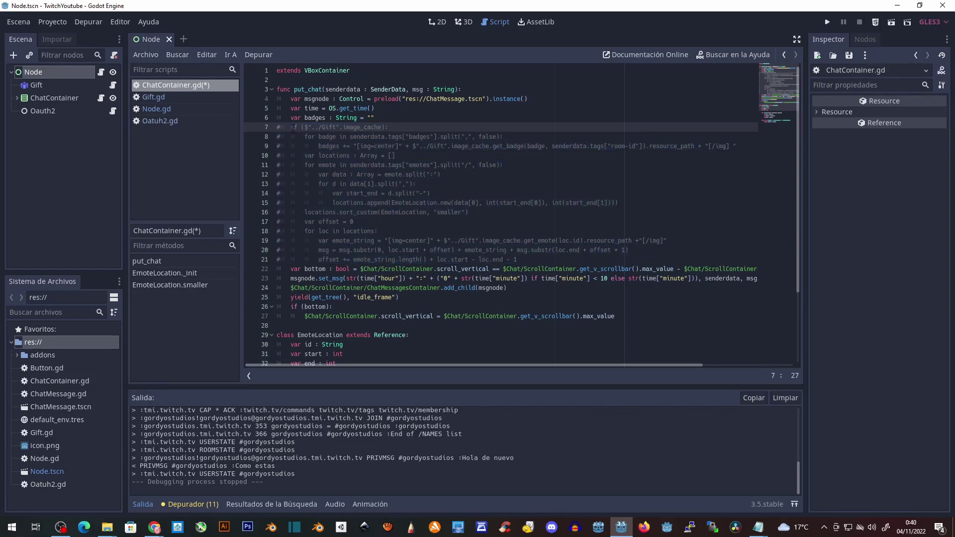
{"action": "left_click_drag", "start_coordinate": [292, 127], "coordinate": [420, 259]}
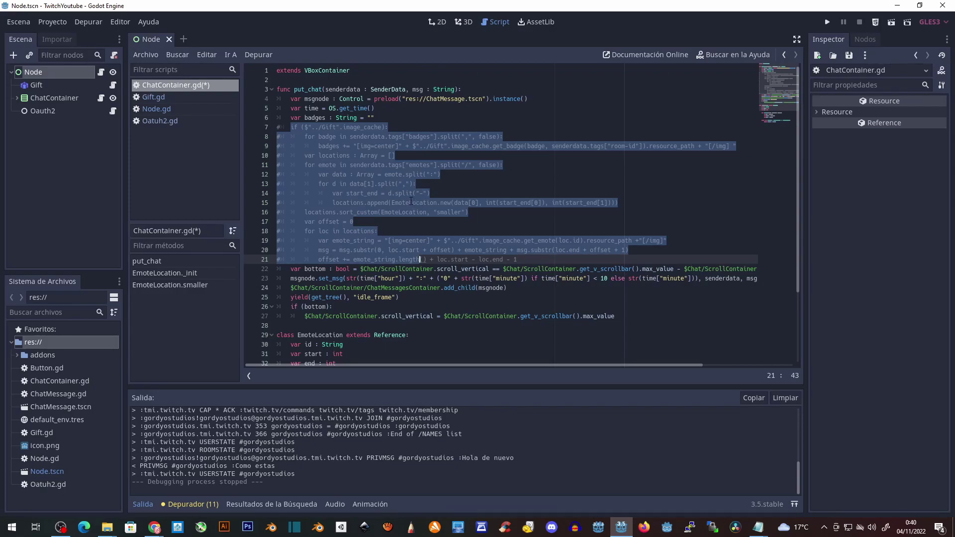
Step: Relaunch the web build, post 'Hola desde twitch 2' in Twitch chat, and confirm the app shows it
{"action": "left_click", "coordinate": [876, 22]}
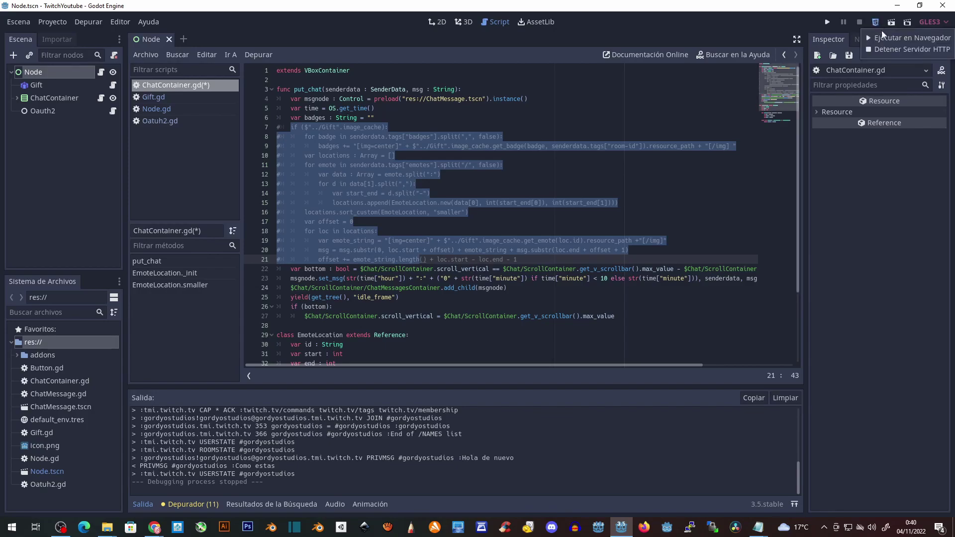
{"action": "left_click", "coordinate": [884, 37]}
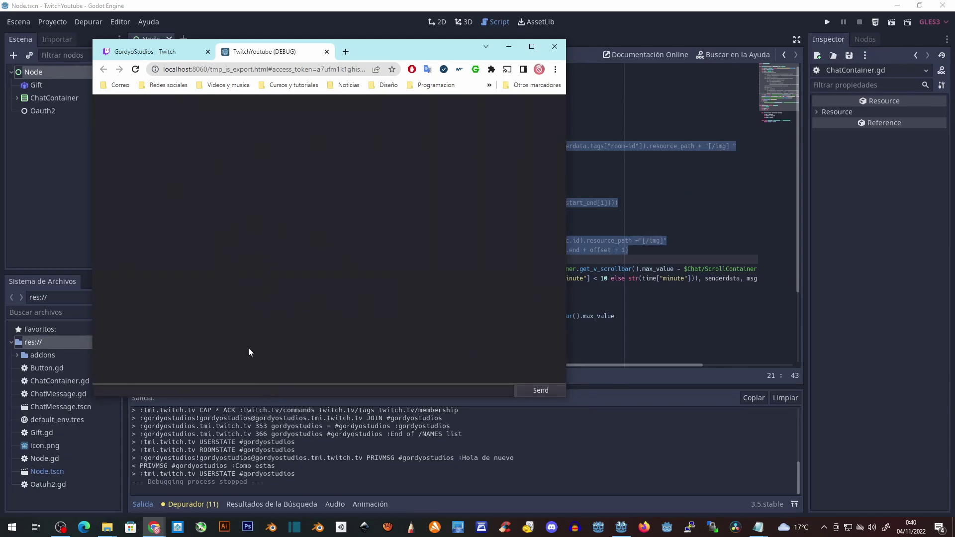
{"action": "left_click", "coordinate": [144, 52]}
{"action": "left_click", "coordinate": [464, 361]}
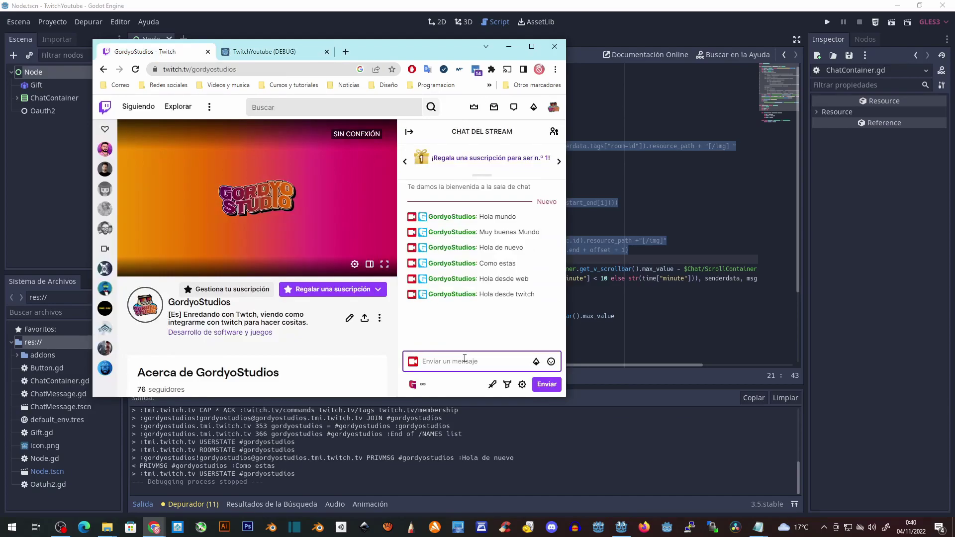
{"action": "type", "text": "c"}
{"action": "key", "text": "BackSpace"}
{"action": "type", "text": "Hola desde "}
{"action": "type", "text": "twitch"}
{"action": "type", "text": " 2"}
{"action": "left_click", "coordinate": [557, 391]}
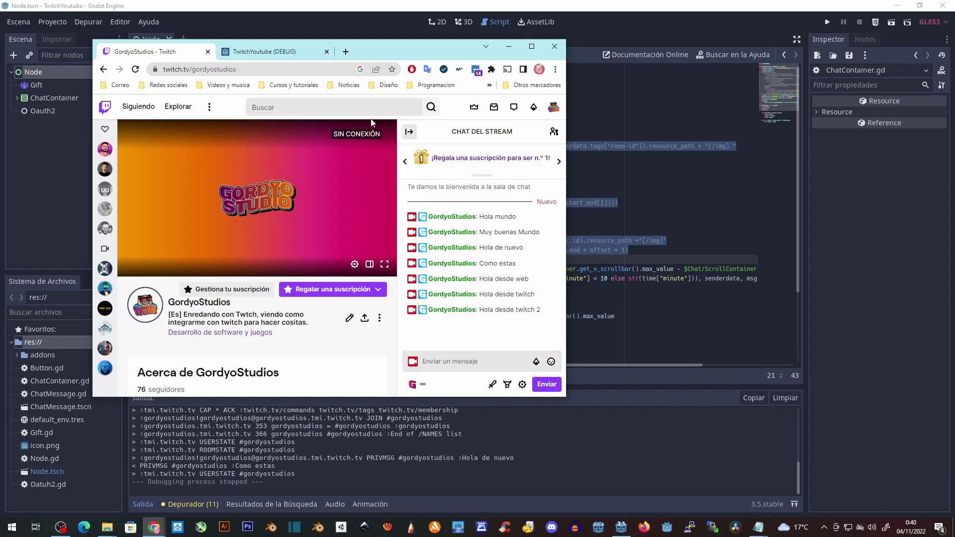
{"action": "left_click", "coordinate": [274, 53]}
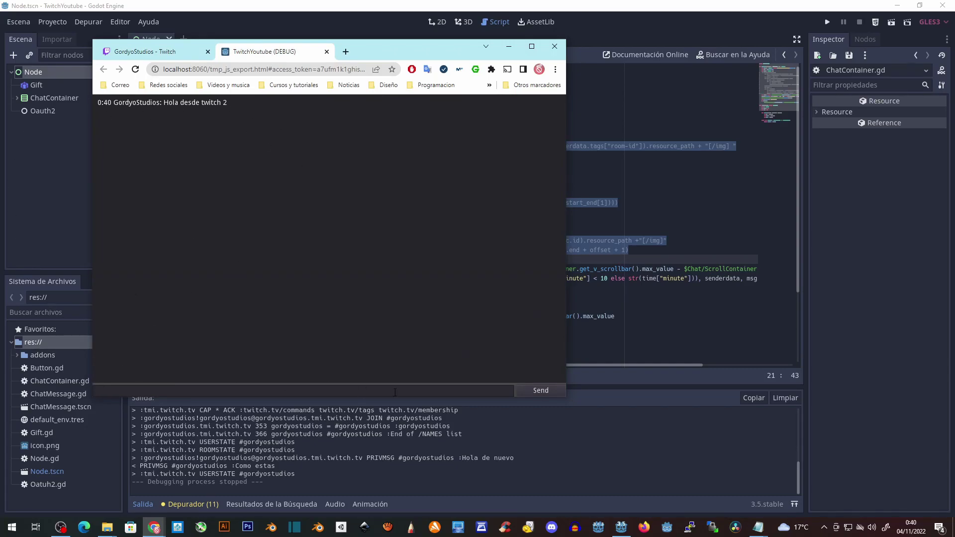
{"action": "key", "text": "alt+Tab"}
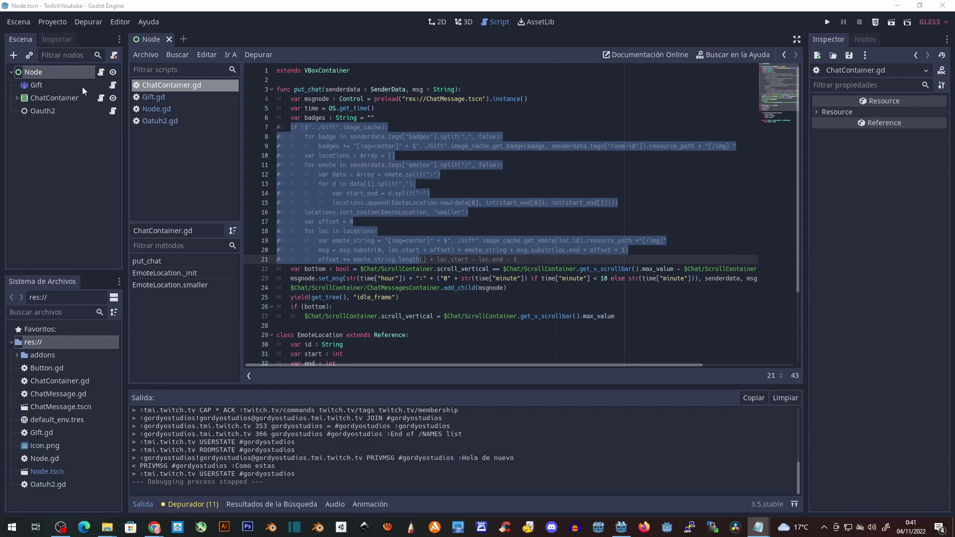
Step: Open Gift.gd and scroll down to its signal connection code
{"action": "left_click", "coordinate": [113, 85]}
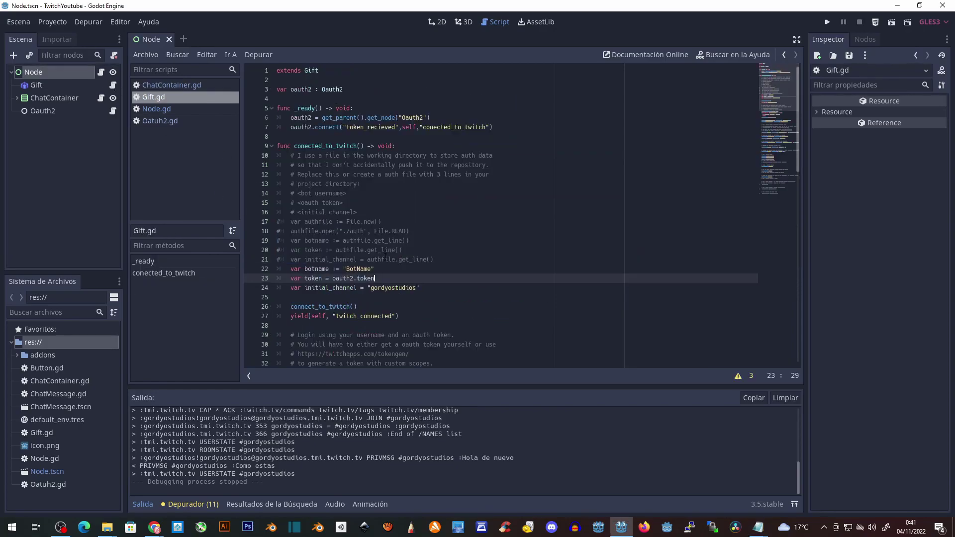
{"action": "scroll", "coordinate": [348, 224], "scroll_direction": "down", "scroll_amount": 3}
{"action": "left_click_drag", "start_coordinate": [348, 316], "coordinate": [335, 211]}
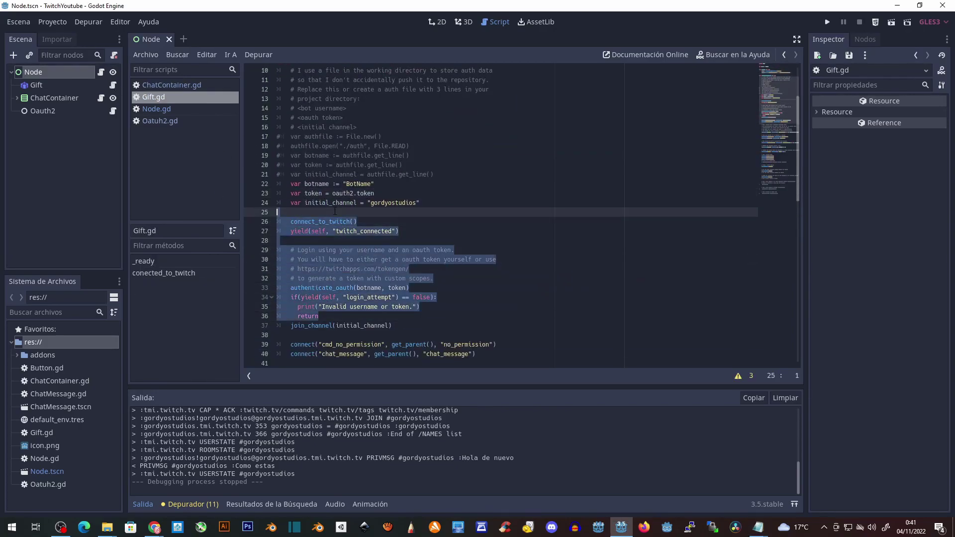
{"action": "mouse_move", "coordinate": [413, 325]}
{"action": "left_mouse_down"}
{"action": "mouse_move", "coordinate": [313, 184]}
{"action": "mouse_move", "coordinate": [437, 344]}
{"action": "left_mouse_up"}
{"action": "scroll", "coordinate": [313, 183], "scroll_direction": "down", "scroll_amount": 6}
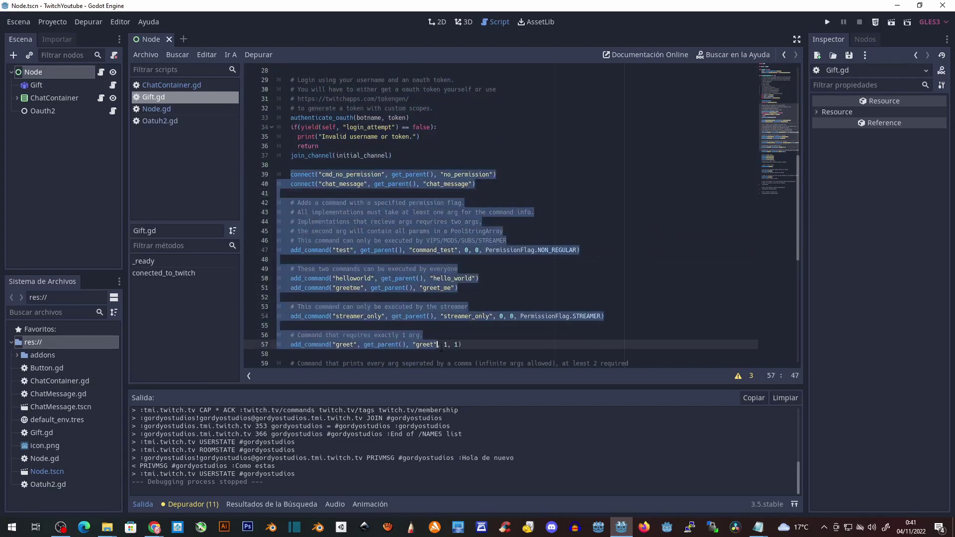
{"action": "scroll", "coordinate": [484, 317], "scroll_direction": "down", "scroll_amount": 1}
Step: Highlight the cmd_no_permission and chat_message connections (lines 39–40) and the test add_command on line 47
{"action": "left_click", "coordinate": [492, 164]}
{"action": "left_click_drag", "start_coordinate": [497, 146], "coordinate": [297, 146]}
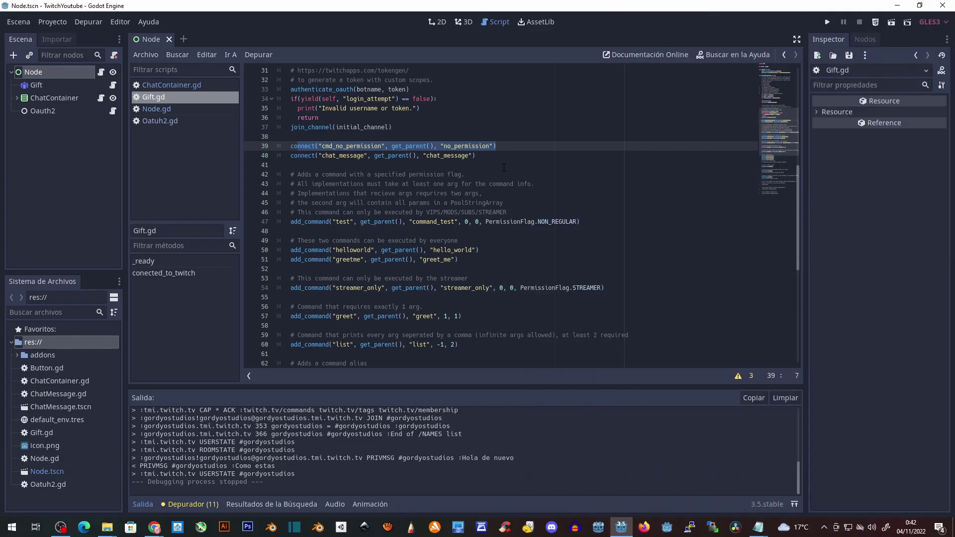
{"action": "left_click", "coordinate": [493, 156]}
{"action": "left_click_drag", "start_coordinate": [547, 156], "coordinate": [290, 158]}
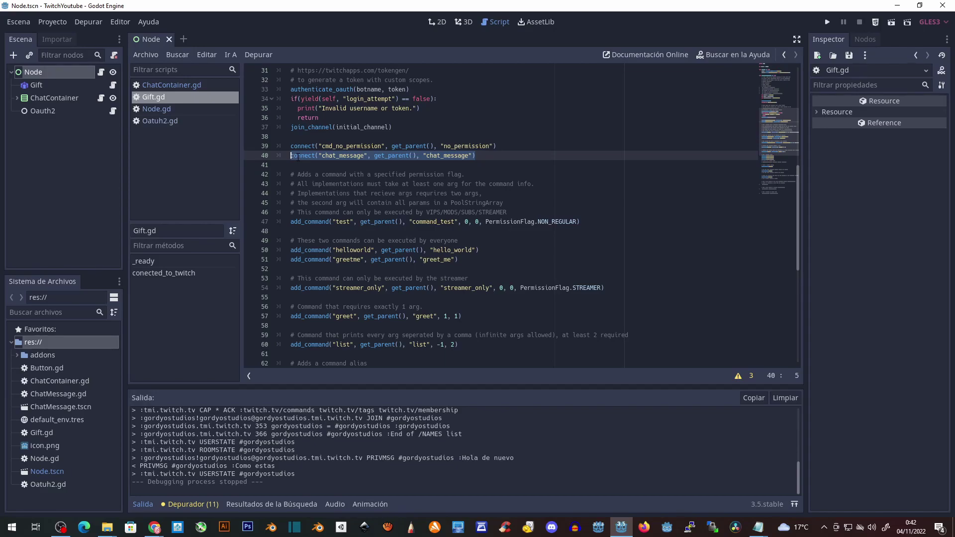
{"action": "left_click_drag", "start_coordinate": [447, 155], "coordinate": [491, 156]}
{"action": "left_click", "coordinate": [491, 156]}
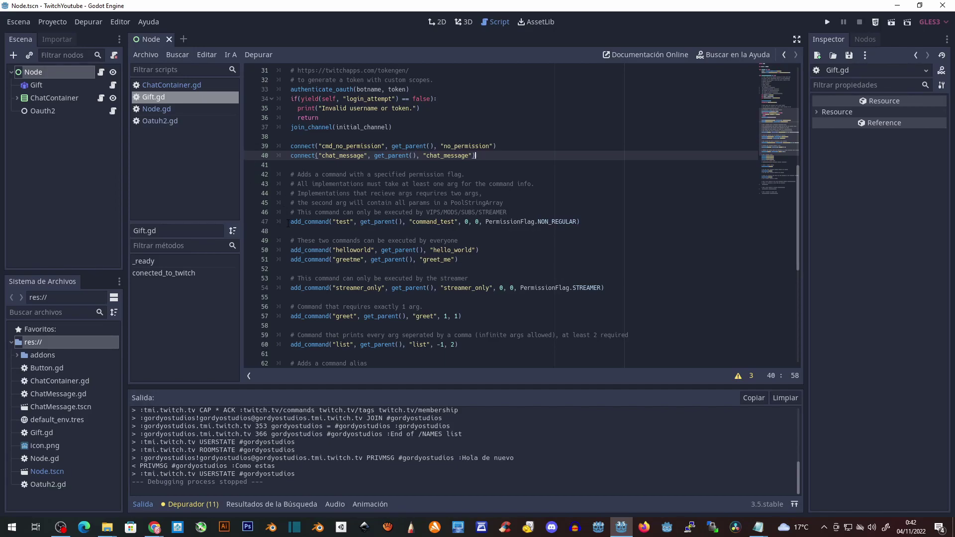
{"action": "triple_click", "coordinate": [603, 223]}
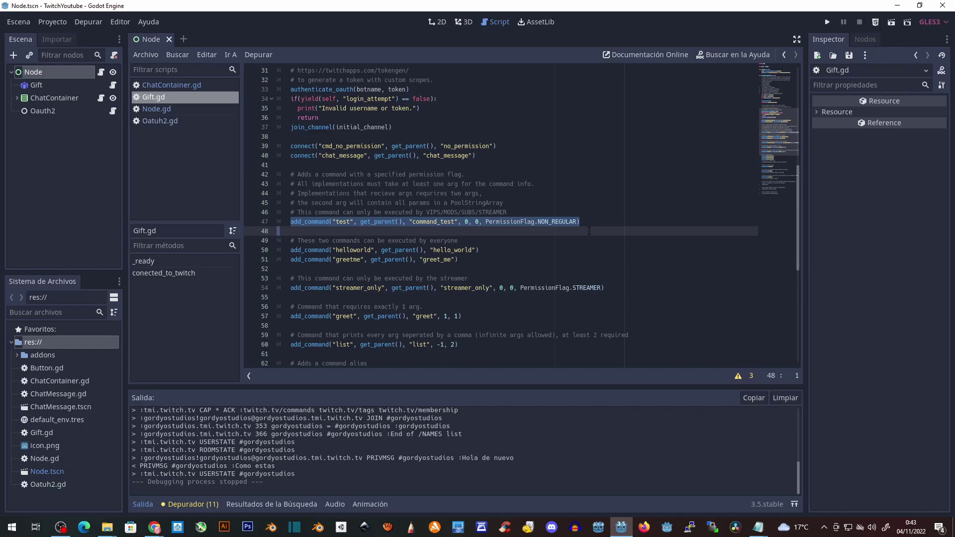
{"action": "left_click", "coordinate": [495, 249]}
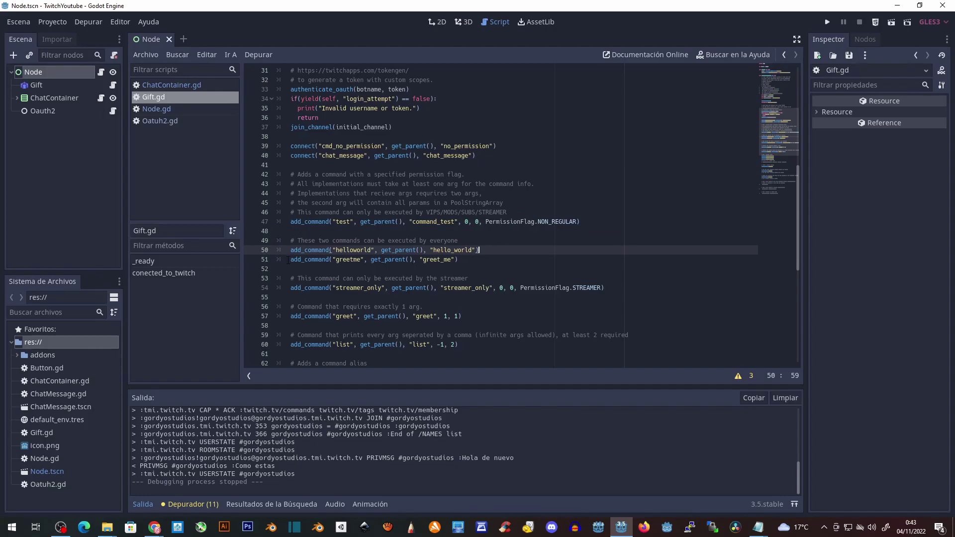
{"action": "mouse_move", "coordinate": [291, 250]}
{"action": "left_mouse_down"}
{"action": "mouse_move", "coordinate": [517, 249]}
{"action": "mouse_move", "coordinate": [282, 259]}
{"action": "left_mouse_up"}
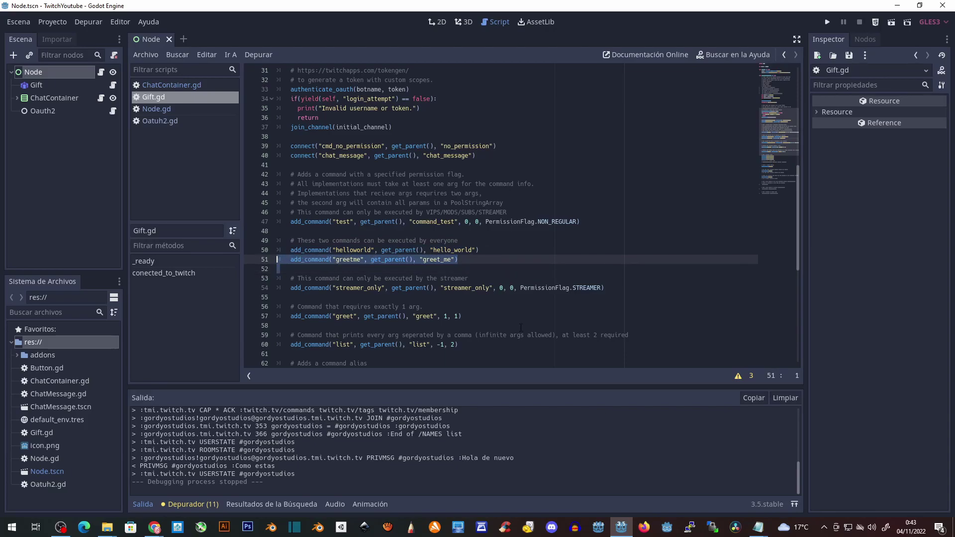
{"action": "left_click", "coordinate": [506, 317]}
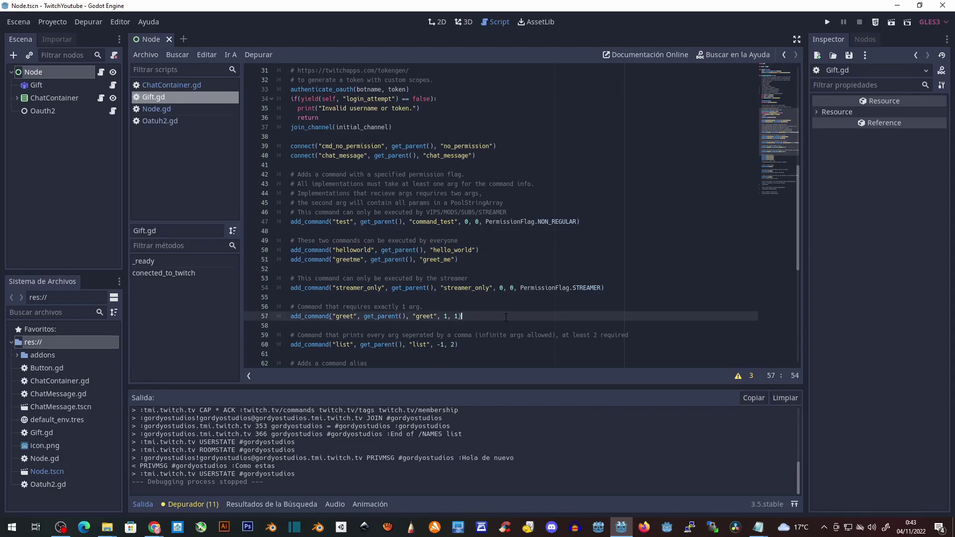
{"action": "left_click_drag", "start_coordinate": [506, 319], "coordinate": [290, 317]}
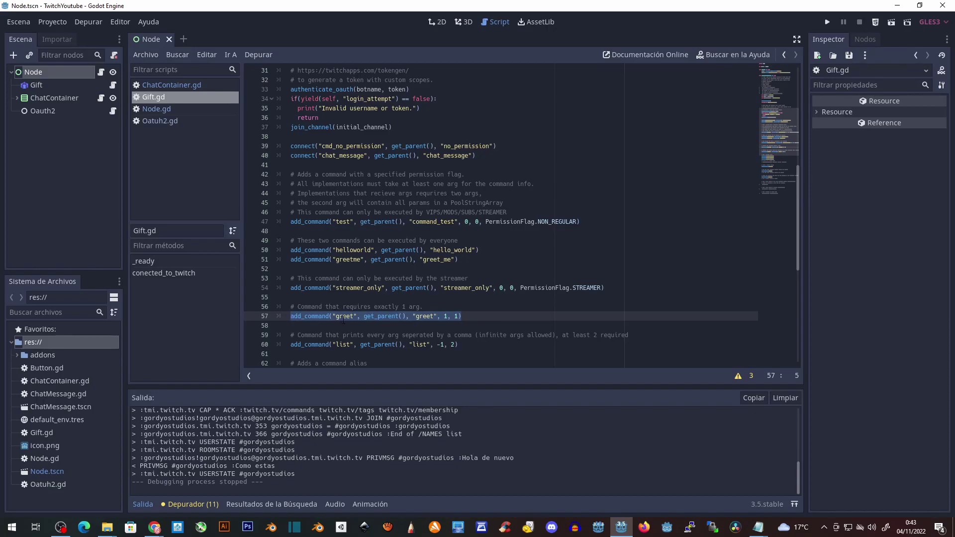
{"action": "scroll", "coordinate": [343, 320], "scroll_direction": "down", "scroll_amount": 1}
{"action": "left_click", "coordinate": [293, 317]}
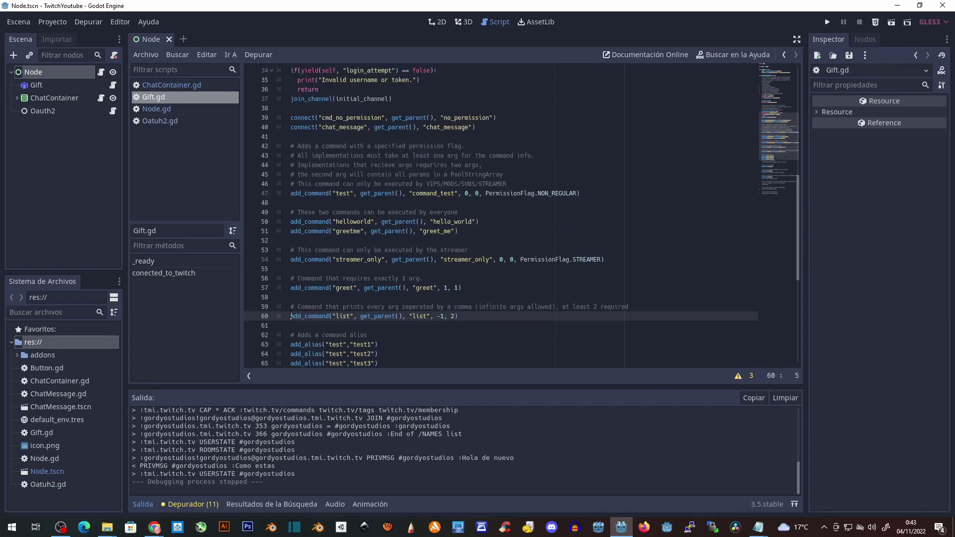
{"action": "left_click_drag", "start_coordinate": [291, 316], "coordinate": [459, 316]}
{"action": "left_click", "coordinate": [458, 317]}
{"action": "key", "text": "shift+Left"}
{"action": "key", "text": "shift+Left"}
{"action": "key", "text": "shift+Left"}
{"action": "left_click_drag", "start_coordinate": [482, 314], "coordinate": [287, 308]}
{"action": "left_click_drag", "start_coordinate": [290, 259], "coordinate": [623, 261]}
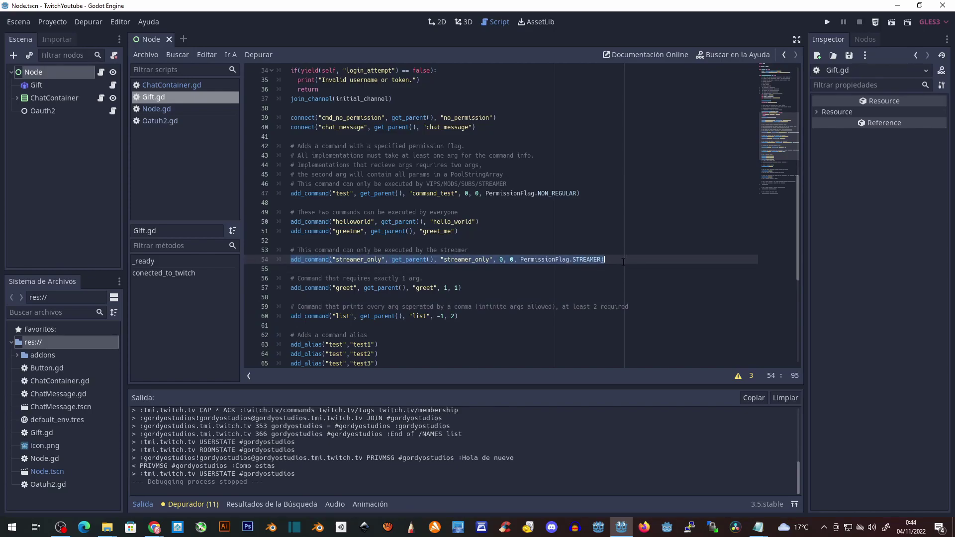
{"action": "scroll", "coordinate": [532, 283], "scroll_direction": "down", "scroll_amount": 2}
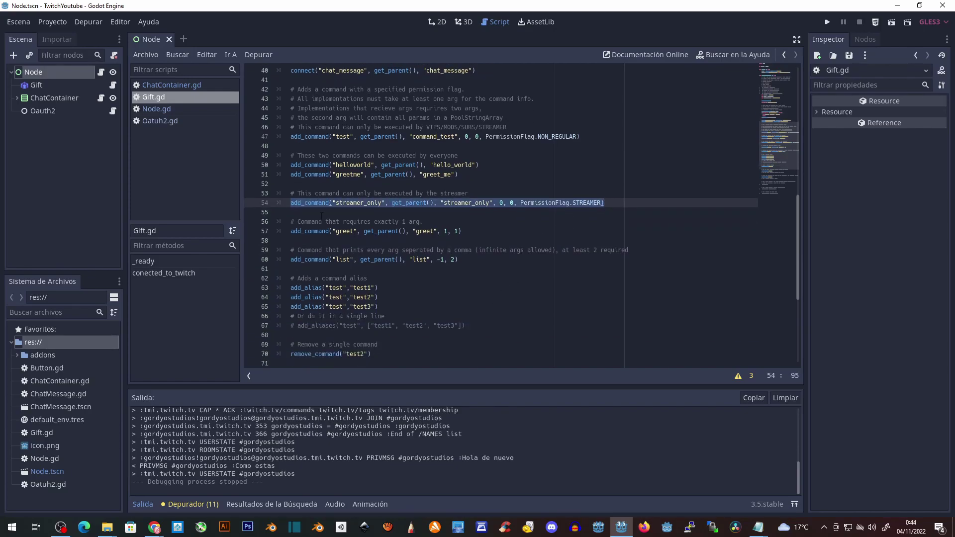
{"action": "left_click_drag", "start_coordinate": [378, 306], "coordinate": [294, 288]}
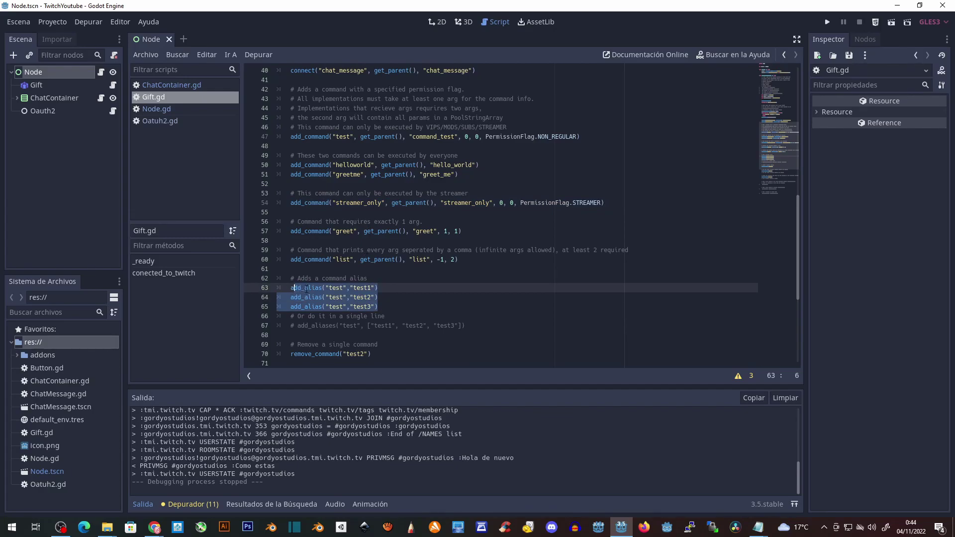
{"action": "left_click", "coordinate": [291, 288]}
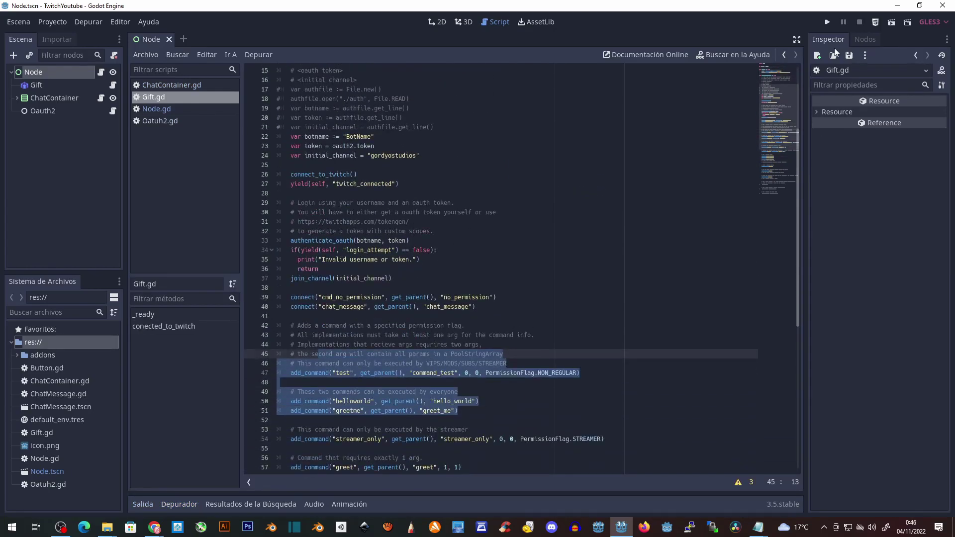
Step: Run the chat app project and bring up the Twitch channel chat in Chrome
{"action": "left_click", "coordinate": [827, 22]}
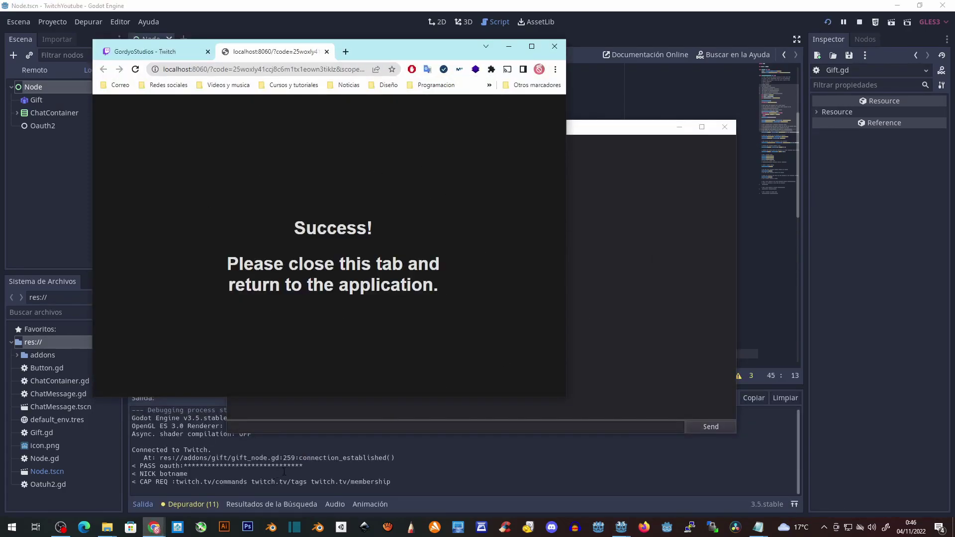
{"action": "left_click", "coordinate": [354, 491]}
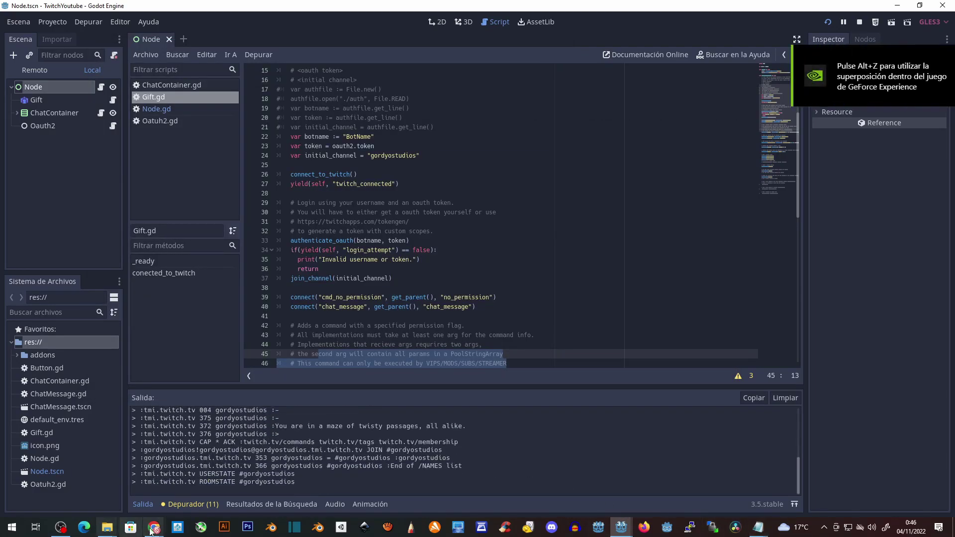
{"action": "mouse_move", "coordinate": [153, 530]}
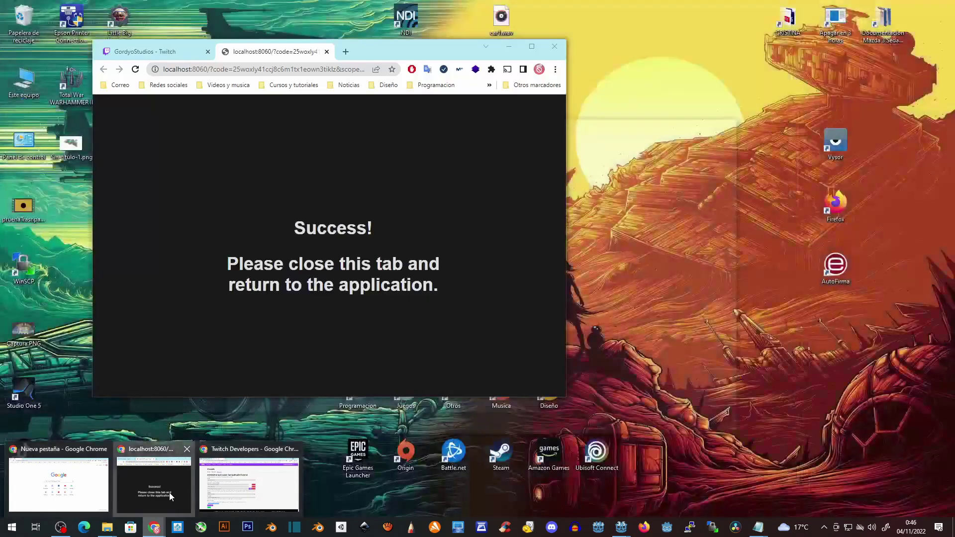
{"action": "left_click", "coordinate": [169, 492]}
{"action": "left_click", "coordinate": [144, 52]}
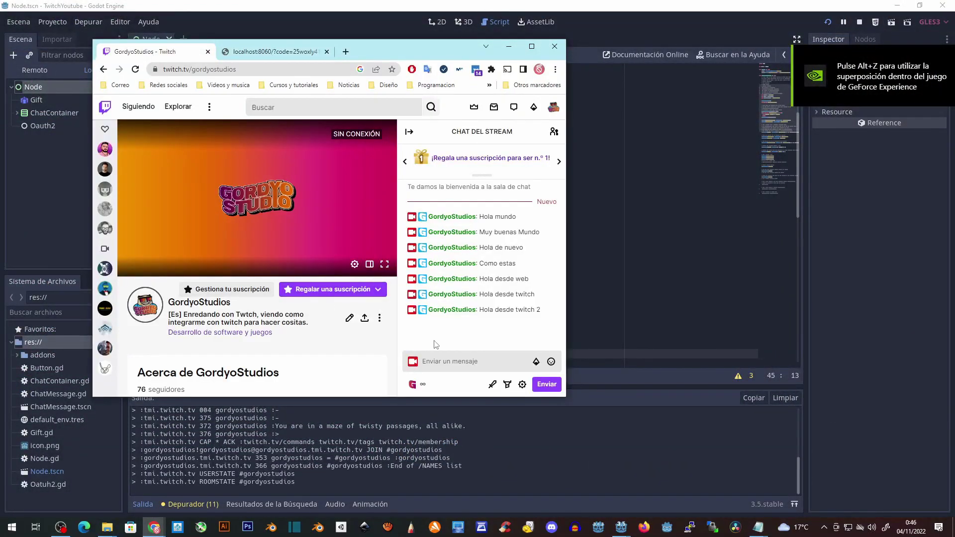
Step: Send !helloworld in Twitch chat using line 50's command name, and highlight the HELLO WORLD! reply
{"action": "left_click", "coordinate": [651, 288]}
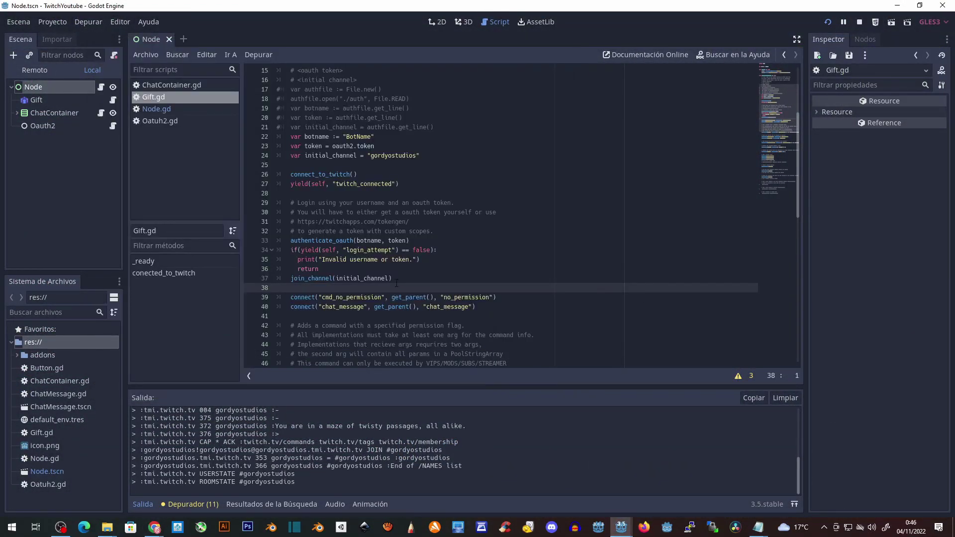
{"action": "scroll", "coordinate": [397, 283], "scroll_direction": "down", "scroll_amount": 6}
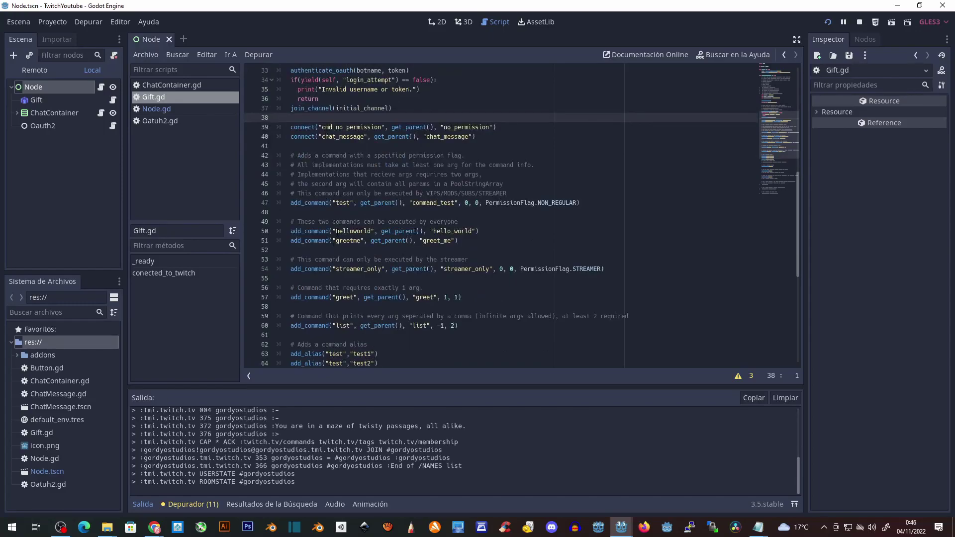
{"action": "double_click", "coordinate": [371, 232]}
{"action": "key", "text": "ctrl+c"}
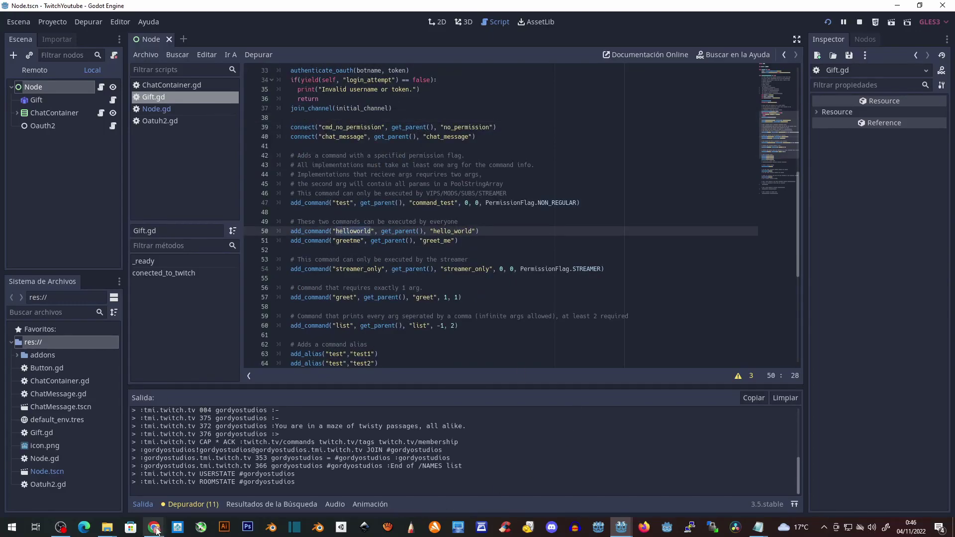
{"action": "left_click", "coordinate": [154, 527]}
{"action": "key", "text": "ctrl+v"}
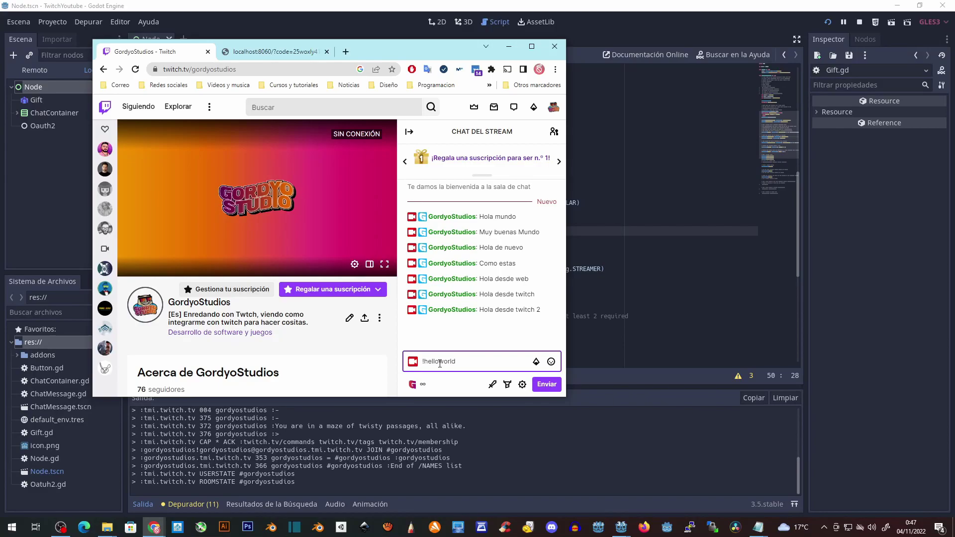
{"action": "key", "text": "Return"}
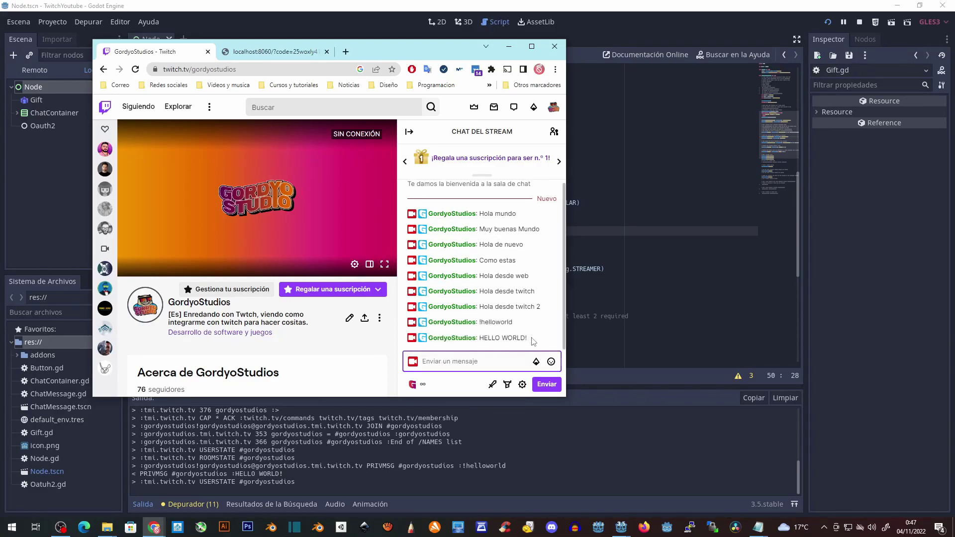
{"action": "left_click_drag", "start_coordinate": [526, 336], "coordinate": [462, 337]}
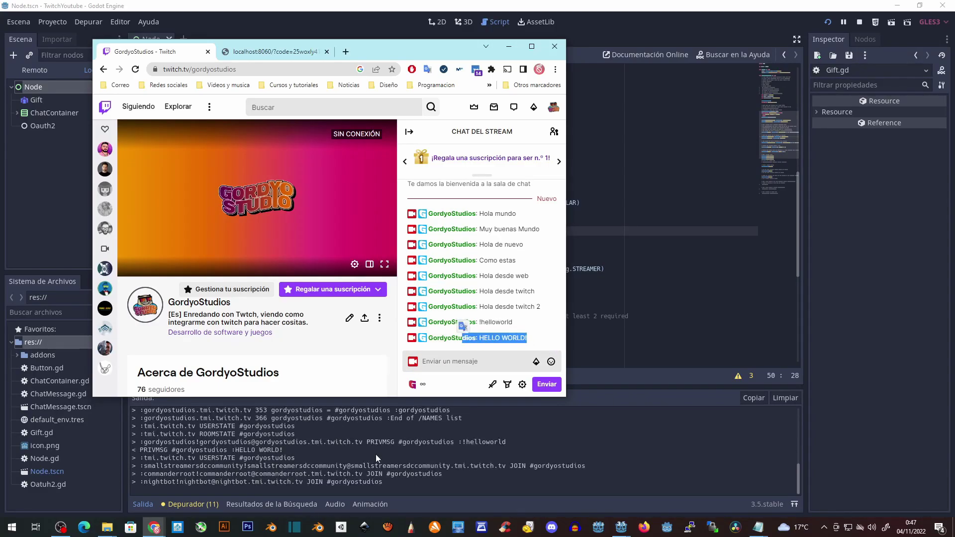
{"action": "key", "text": "alt+Tab"}
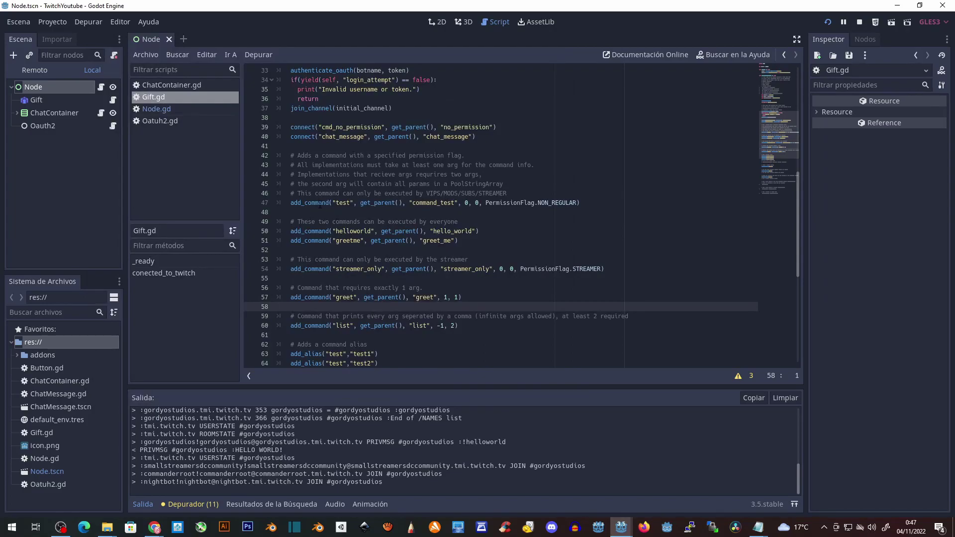
Step: Highlight the "test" command name and command_test handler in Gift.gd's line 47 add_command
{"action": "left_click", "coordinate": [317, 203]}
{"action": "left_click_drag", "start_coordinate": [354, 202], "coordinate": [332, 203]}
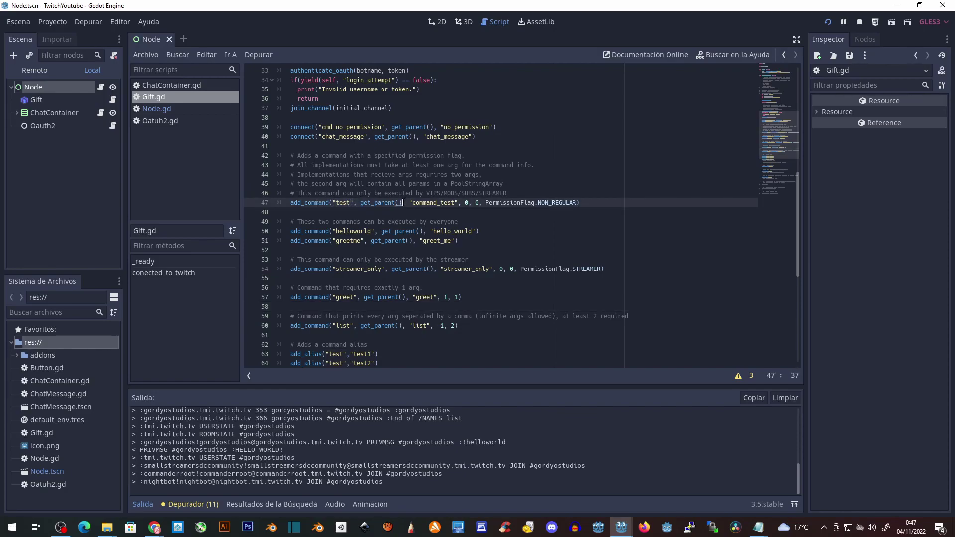
{"action": "left_click_drag", "start_coordinate": [402, 202], "coordinate": [360, 203]}
{"action": "scroll", "coordinate": [402, 221], "scroll_direction": "up", "scroll_amount": 3}
{"action": "scroll", "coordinate": [401, 219], "scroll_direction": "up", "scroll_amount": 2}
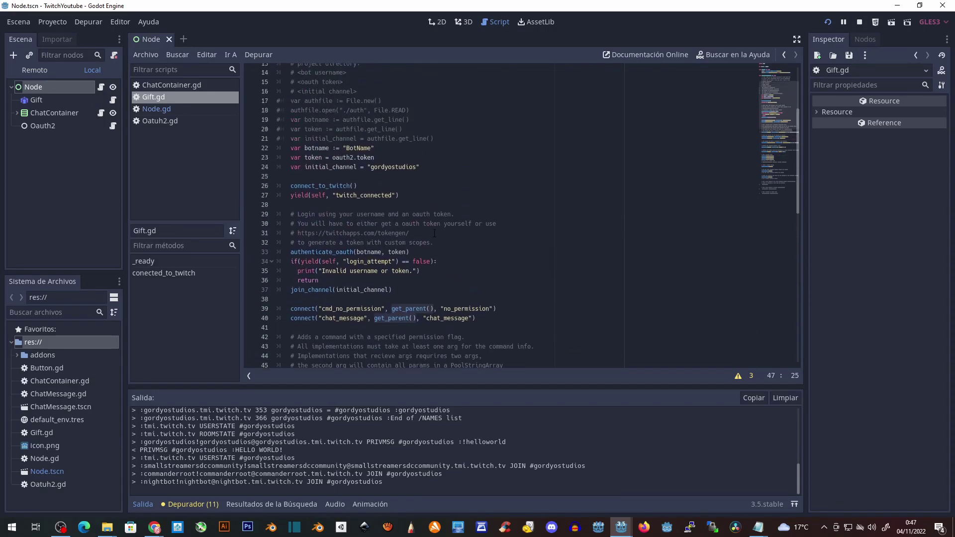
{"action": "scroll", "coordinate": [403, 209], "scroll_direction": "up", "scroll_amount": 4}
{"action": "scroll", "coordinate": [405, 197], "scroll_direction": "up", "scroll_amount": 2}
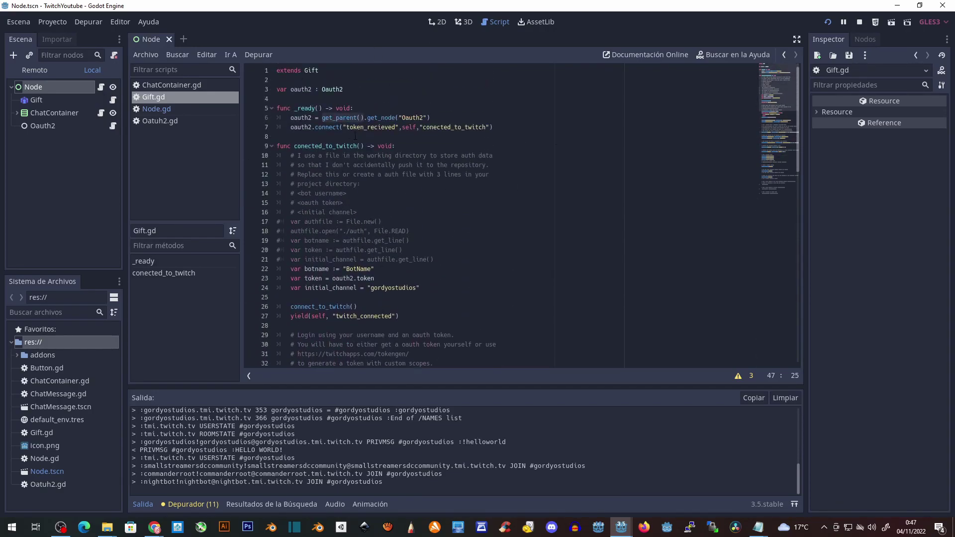
{"action": "scroll", "coordinate": [292, 141], "scroll_direction": "down", "scroll_amount": 3}
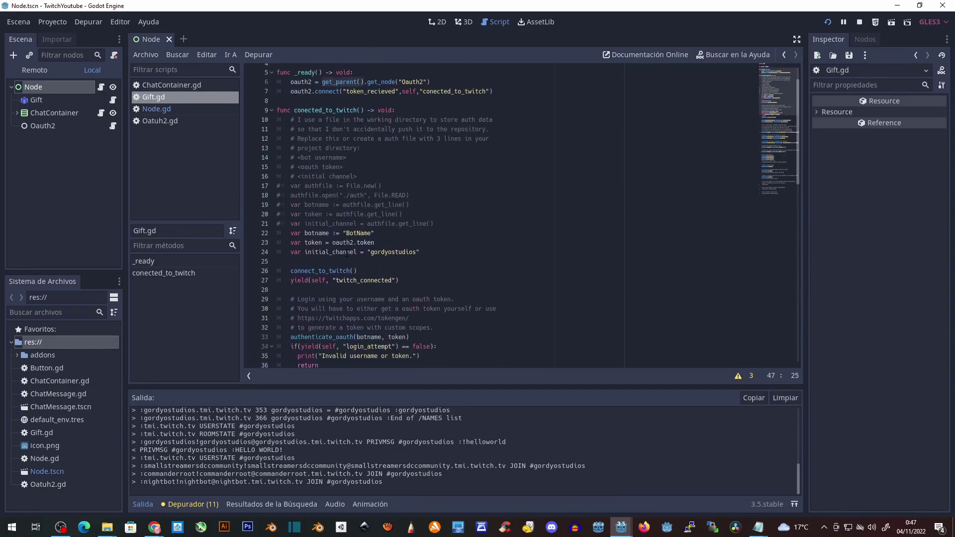
{"action": "scroll", "coordinate": [365, 289], "scroll_direction": "down", "scroll_amount": 5}
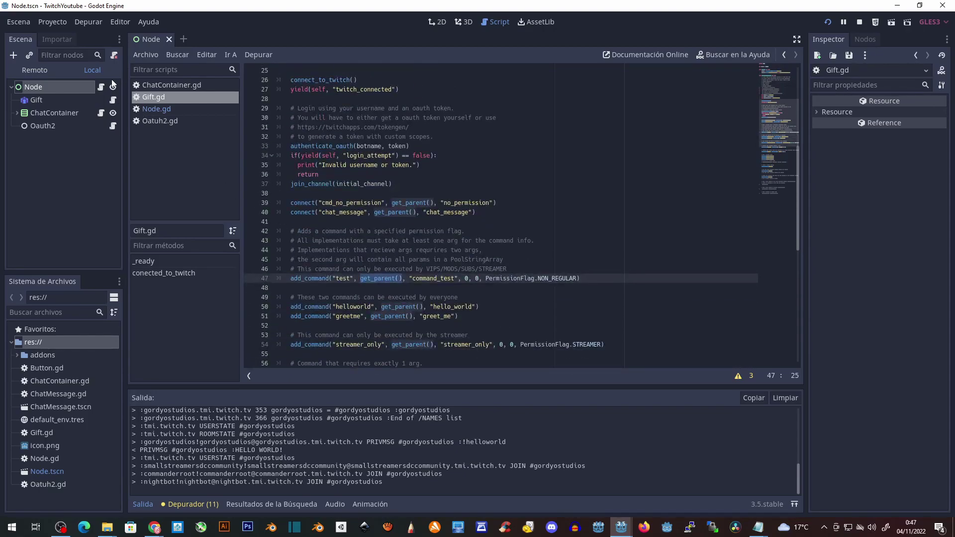
{"action": "left_click", "coordinate": [429, 286]}
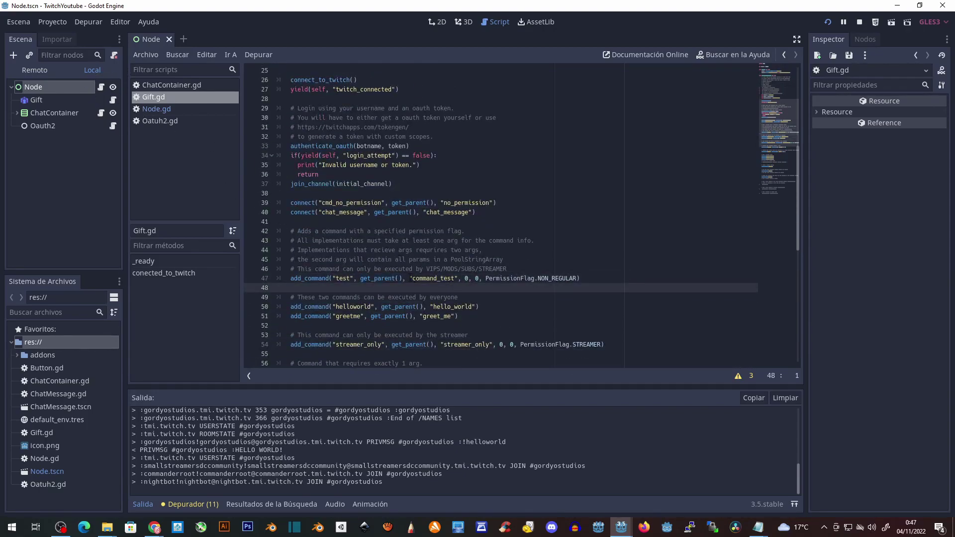
{"action": "left_click_drag", "start_coordinate": [410, 278], "coordinate": [458, 279]}
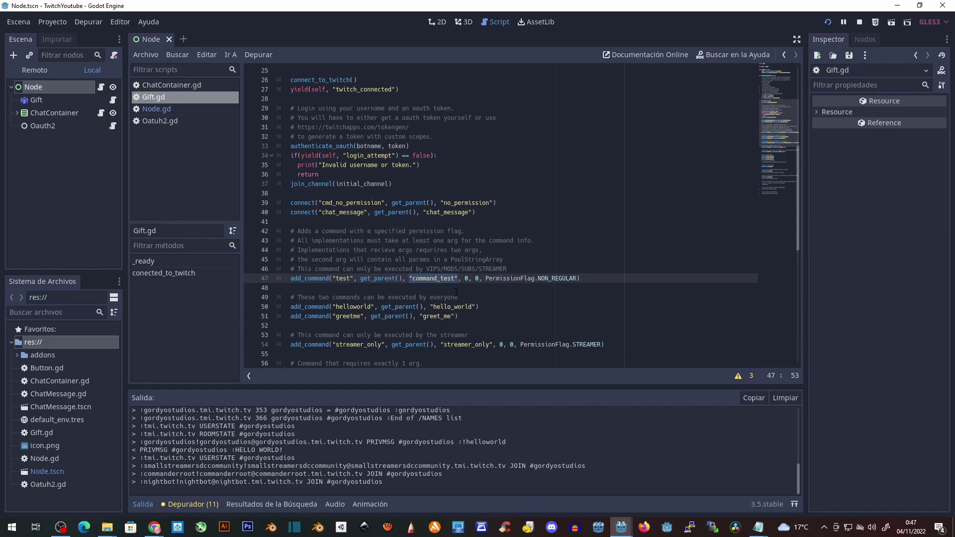
Step: Point out line 47's 0, 0 arguments and PermissionFlag.NON_REGULAR, then open Node.gd
{"action": "scroll", "coordinate": [566, 269], "scroll_direction": "down", "scroll_amount": 1}
{"action": "left_click", "coordinate": [565, 249]}
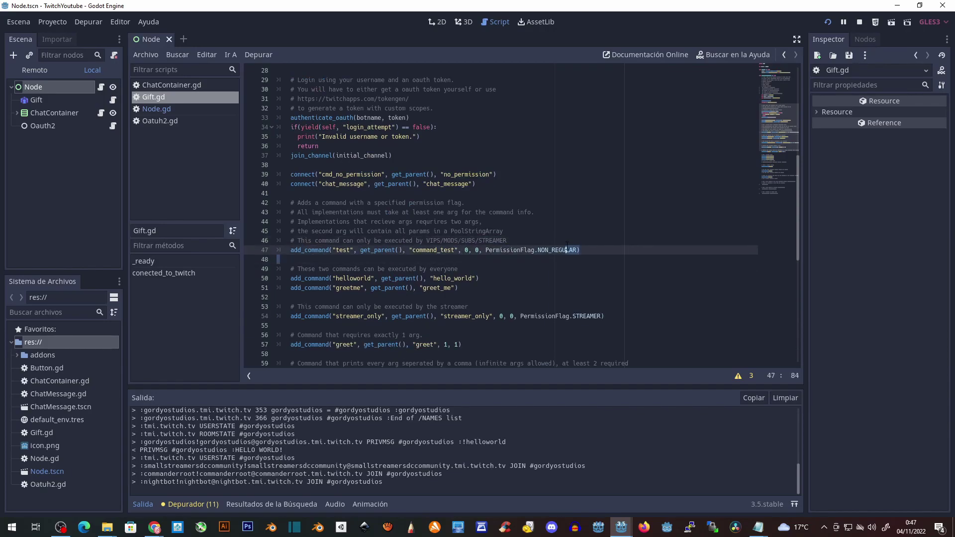
{"action": "type", "text": "3"}
{"action": "left_click", "coordinate": [467, 250]}
{"action": "left_click", "coordinate": [478, 251]}
{"action": "left_click_drag", "start_coordinate": [486, 250], "coordinate": [577, 249]}
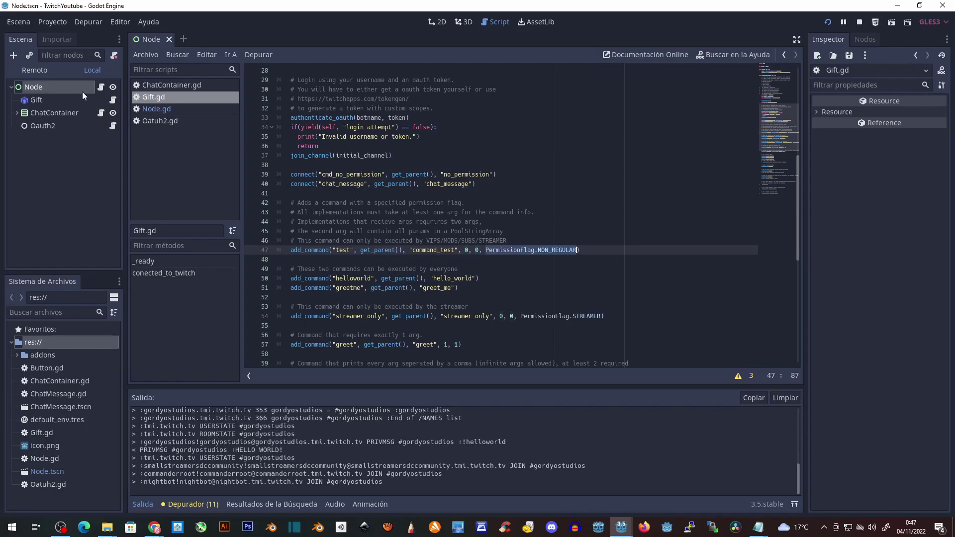
{"action": "left_click", "coordinate": [101, 88]}
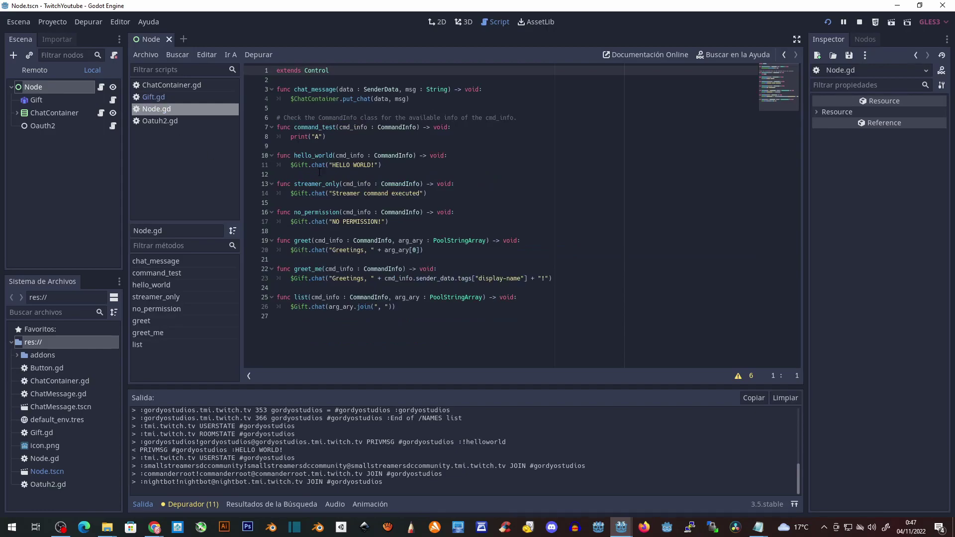
Step: Review Node.gd's handlers: hello_world with its HELLO WORLD! reply, greet, and list
{"action": "left_click", "coordinate": [424, 278]}
{"action": "left_click", "coordinate": [423, 313]}
{"action": "mouse_move", "coordinate": [424, 314]}
{"action": "left_mouse_down"}
{"action": "mouse_move", "coordinate": [261, 70]}
{"action": "mouse_move", "coordinate": [447, 305]}
{"action": "left_mouse_up"}
{"action": "left_click", "coordinate": [326, 98]}
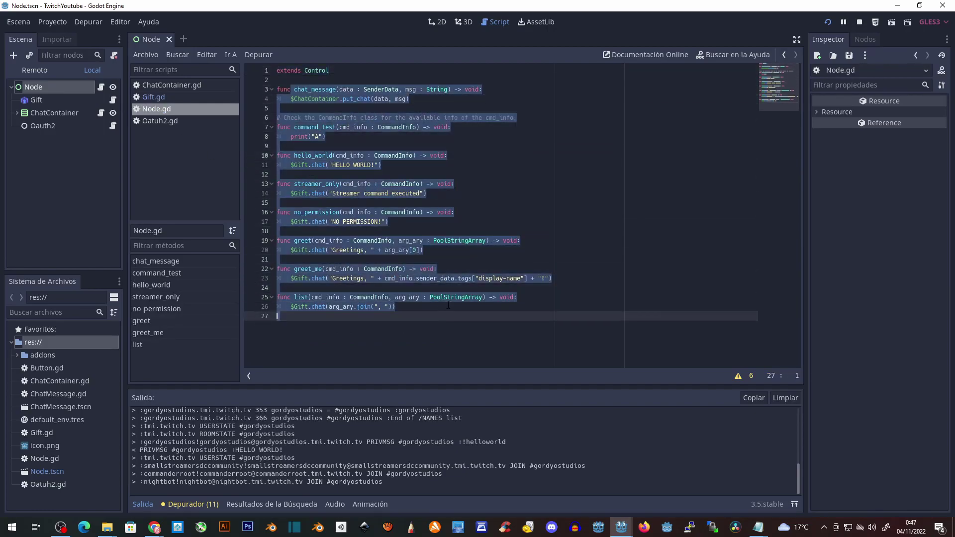
{"action": "left_click", "coordinate": [540, 243]}
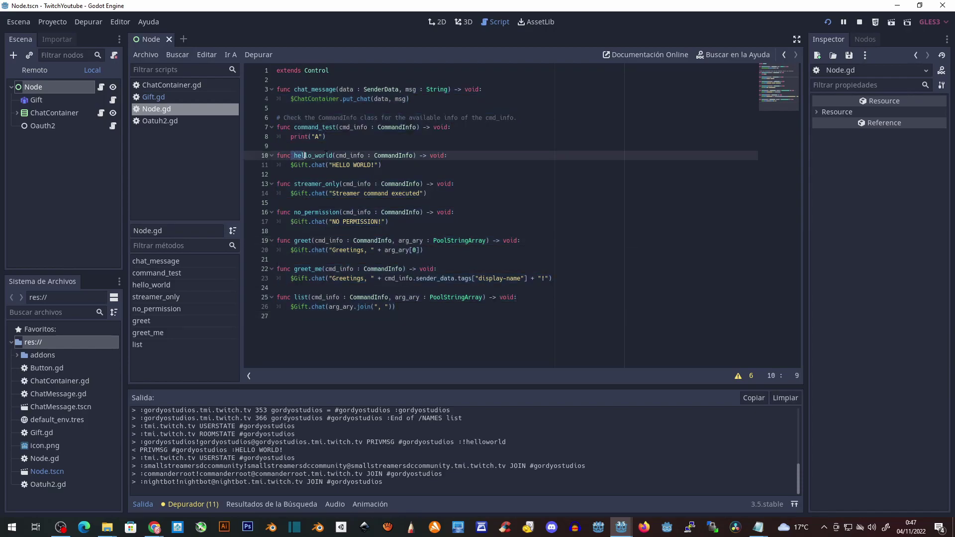
{"action": "left_click_drag", "start_coordinate": [294, 154], "coordinate": [448, 155]}
{"action": "left_click", "coordinate": [293, 169]}
{"action": "left_click_drag", "start_coordinate": [290, 164], "coordinate": [372, 166]}
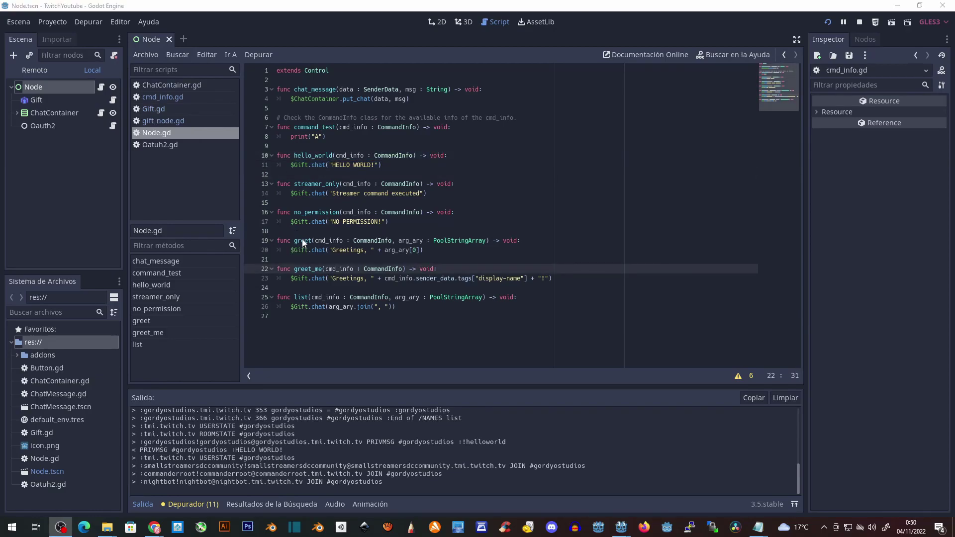
{"action": "double_click", "coordinate": [303, 240]}
{"action": "left_click", "coordinate": [297, 297]}
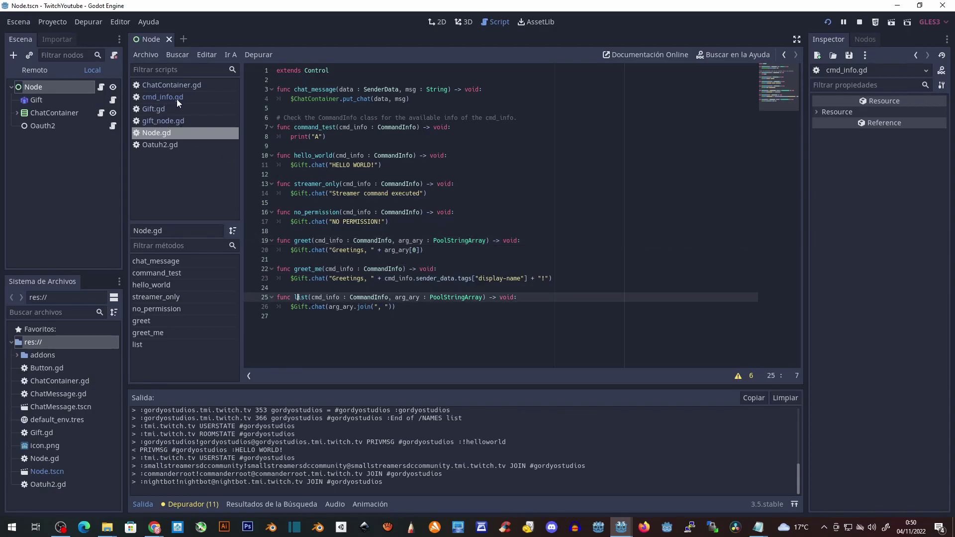
Step: Glance at cmd_info.gd and Gift.gd, then highlight greet's cmd_info parameter in Node.gd
{"action": "left_click", "coordinate": [164, 101]}
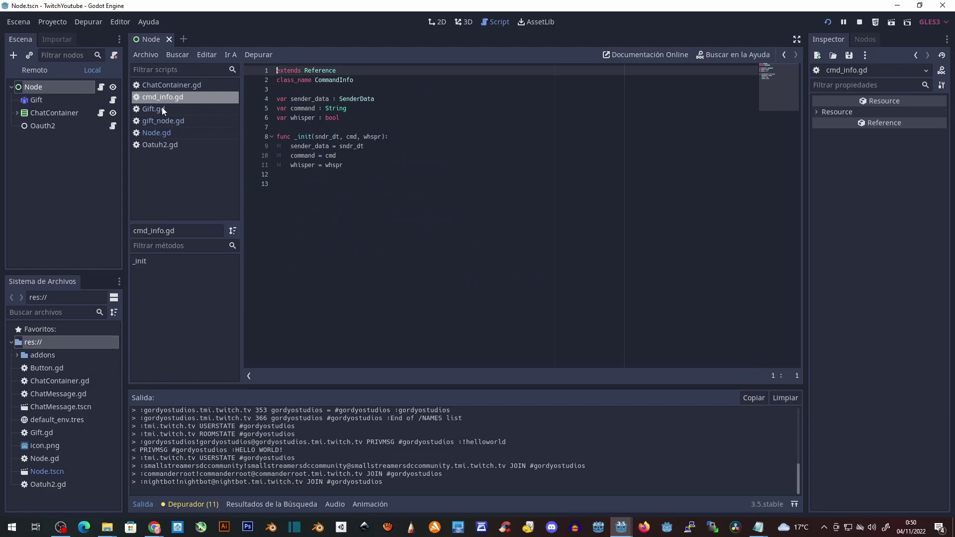
{"action": "left_click", "coordinate": [162, 106]}
{"action": "left_click", "coordinate": [158, 134]}
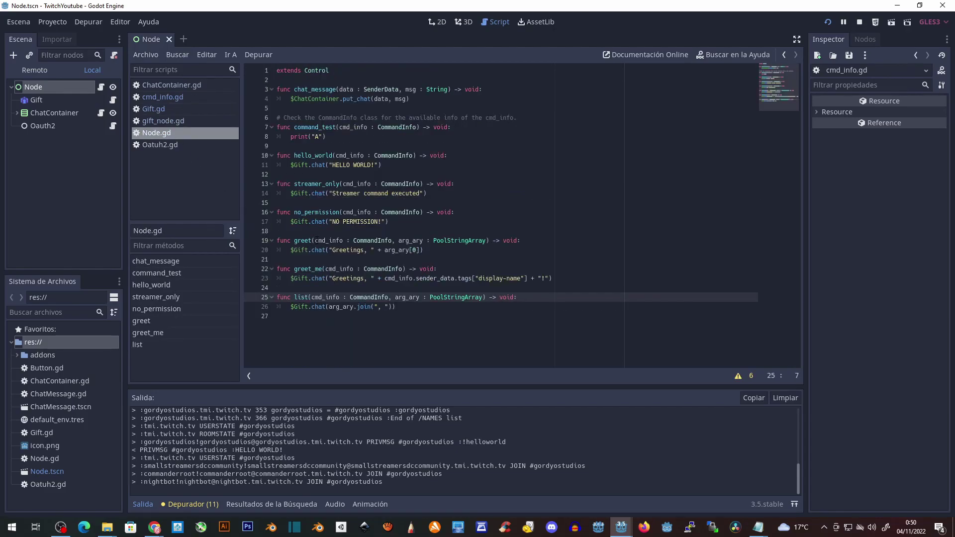
{"action": "left_click_drag", "start_coordinate": [315, 240], "coordinate": [485, 240]}
{"action": "key", "text": "alt+Left"}
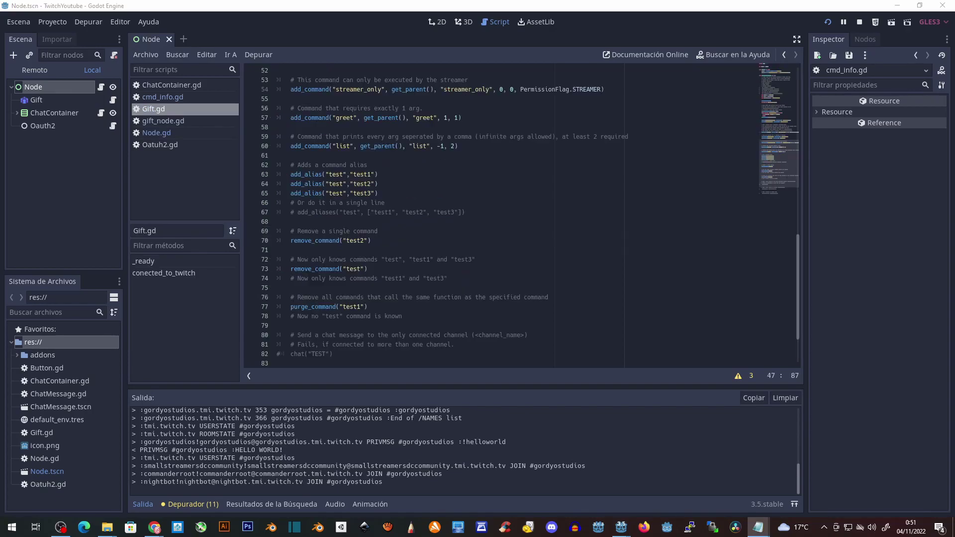